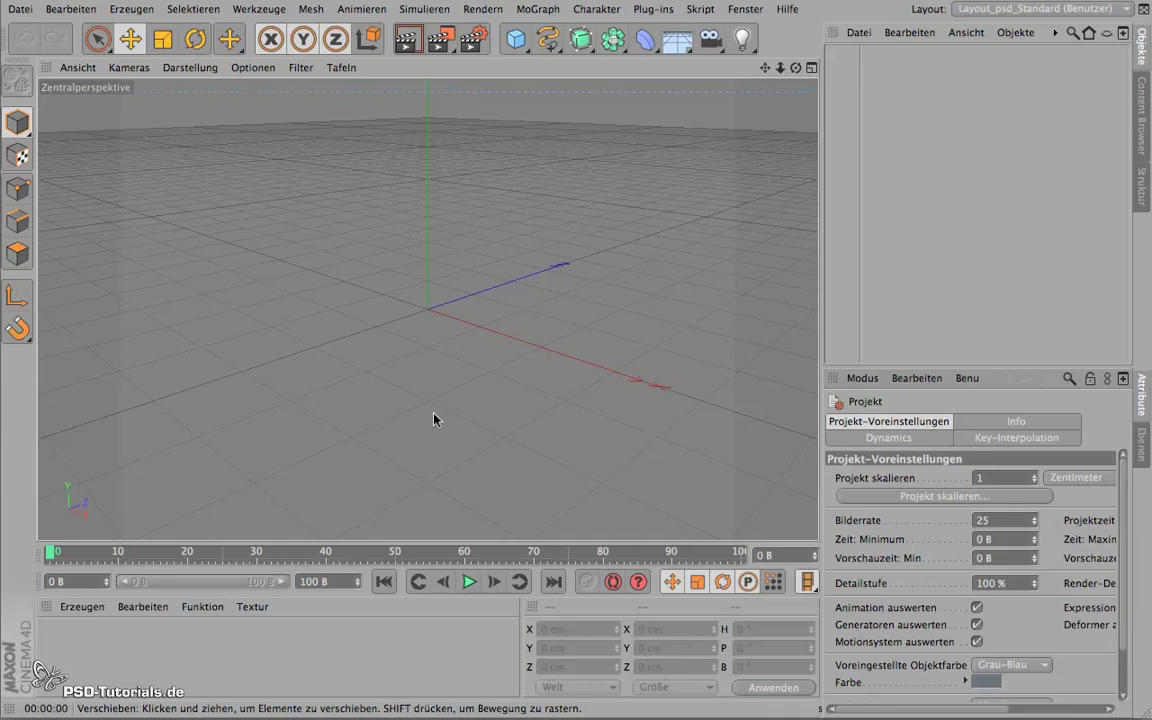
# Add a floor (Boden) and a sphere (Kugel) to the scene
pyautogui.click(676, 40)
pyautogui.click(766, 65)
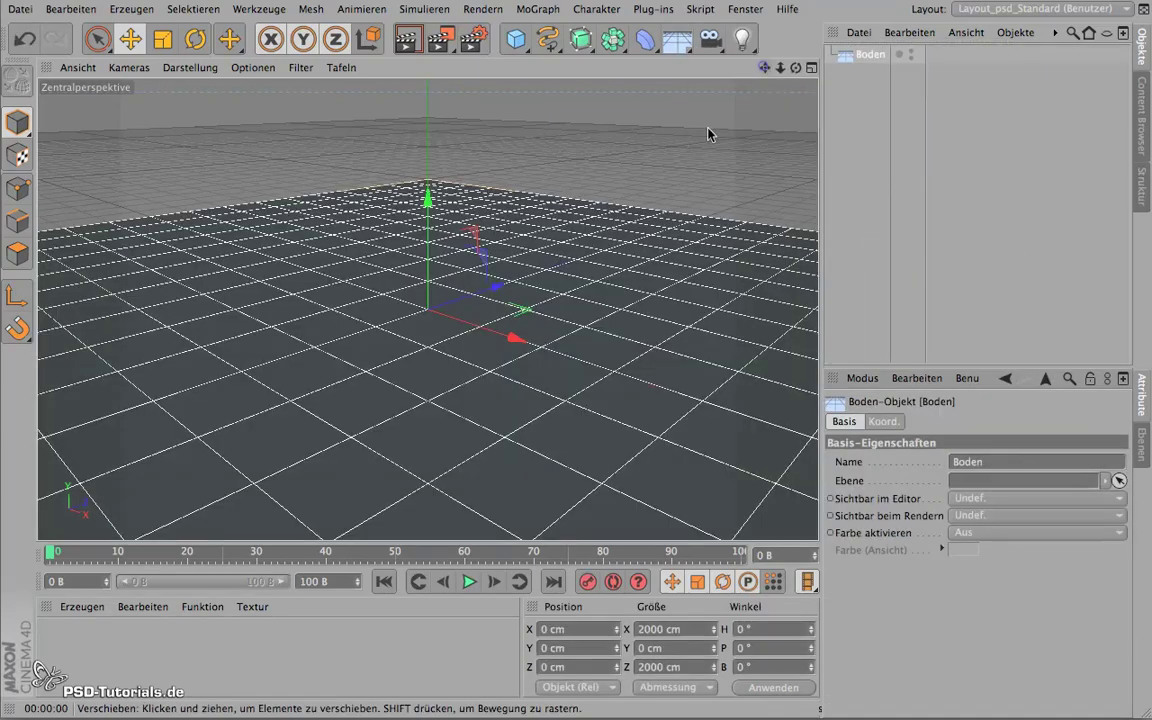
pyautogui.click(525, 46)
pyautogui.click(995, 97)
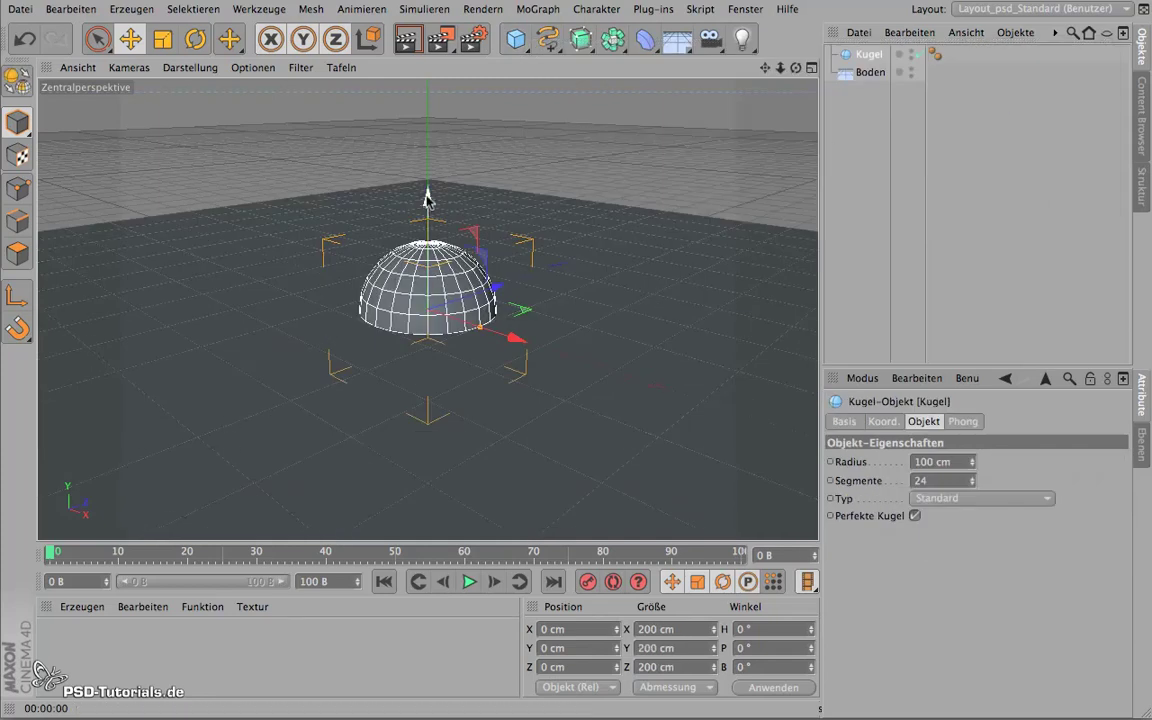
# Raise the sphere to Position Y 100 cm so it rests on the floor
pyautogui.moveTo(427, 198); pyautogui.dragTo(427, 121)
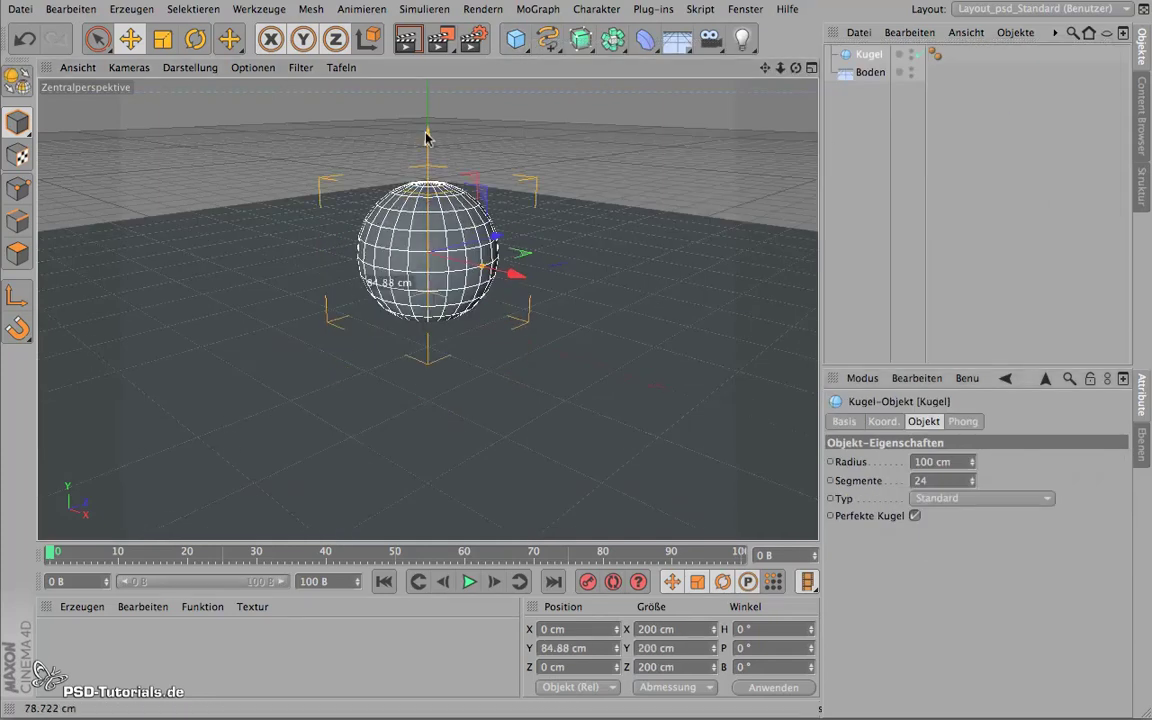
pyautogui.doubleClick(599, 649)
pyautogui.write('100')
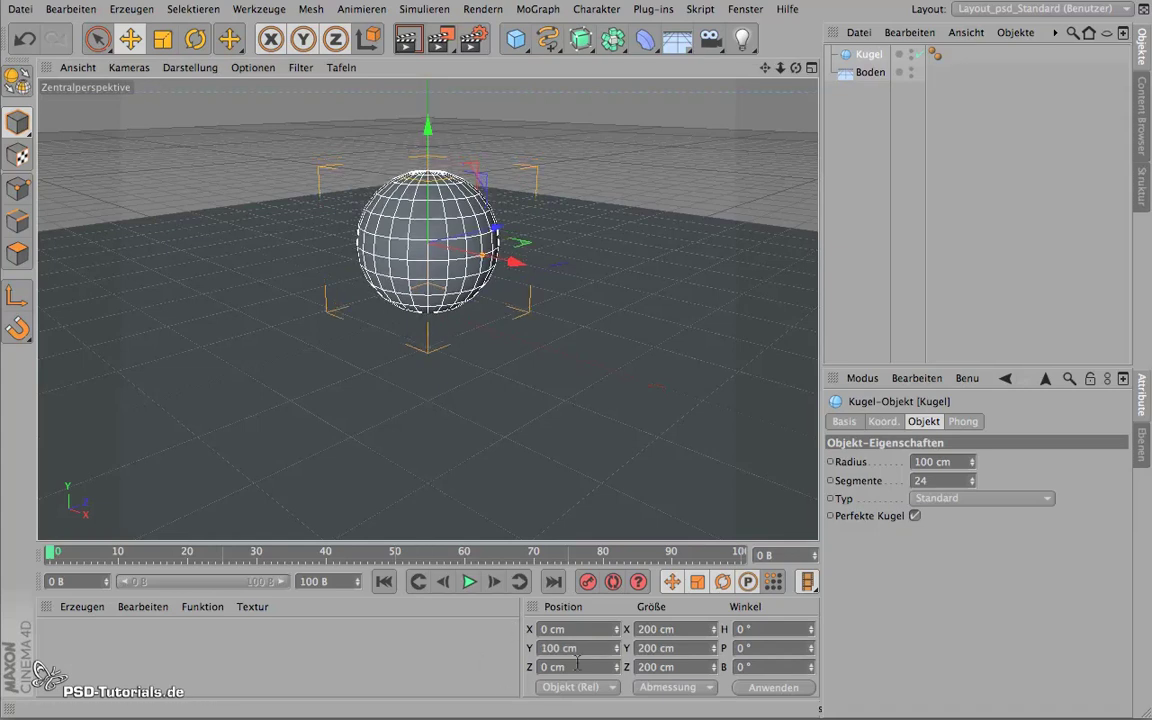
pyautogui.moveTo(368, 437)
pyautogui.keyDown('alt'); pyautogui.mouseDown()
pyautogui.moveTo(369, 357)
pyautogui.moveTo(290, 354)
pyautogui.moveTo(319, 401)
pyautogui.moveTo(307, 377)
pyautogui.mouseUp(); pyautogui.keyUp('alt')
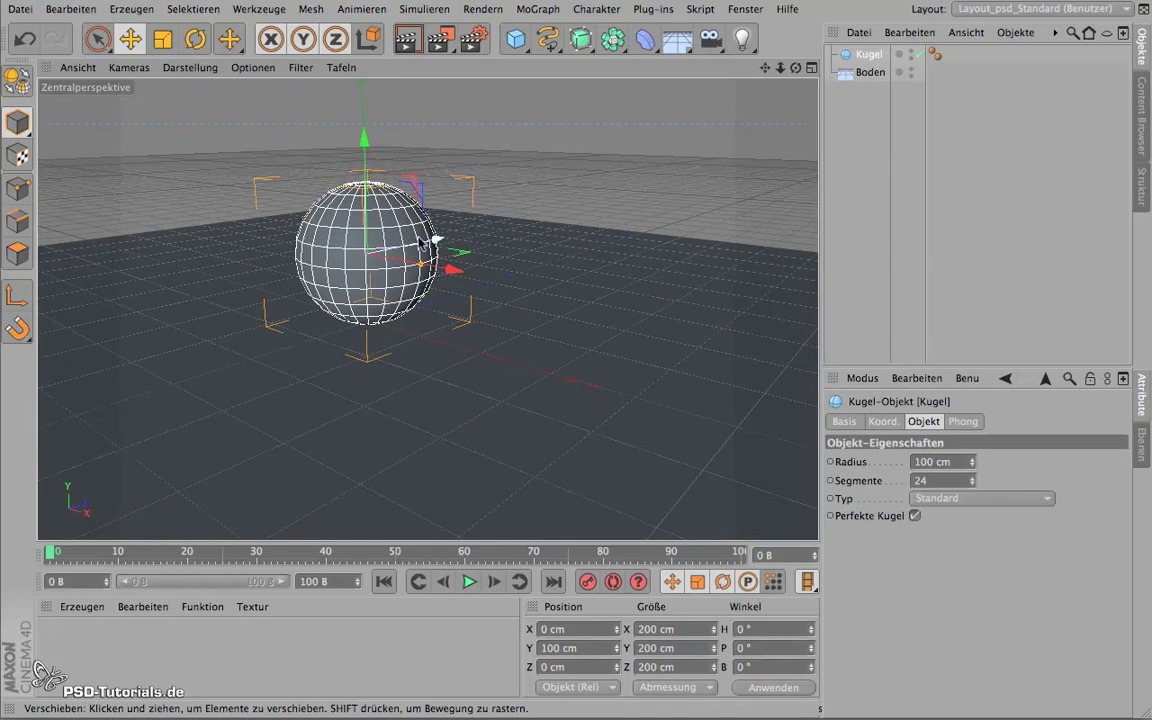
pyautogui.click(408, 42)
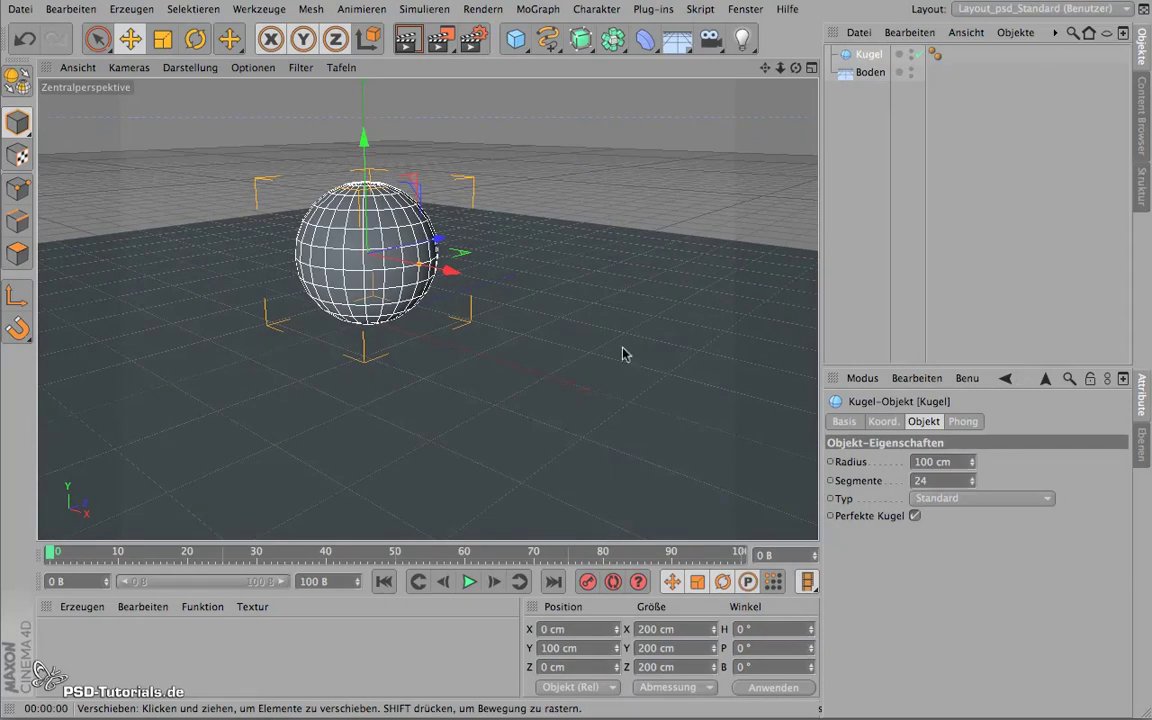
pyautogui.moveTo(584, 313)
pyautogui.keyDown('alt'); pyautogui.mouseDown()
pyautogui.moveTo(570, 393)
pyautogui.moveTo(368, 381)
pyautogui.moveTo(352, 347)
pyautogui.mouseUp(); pyautogui.keyUp('alt')
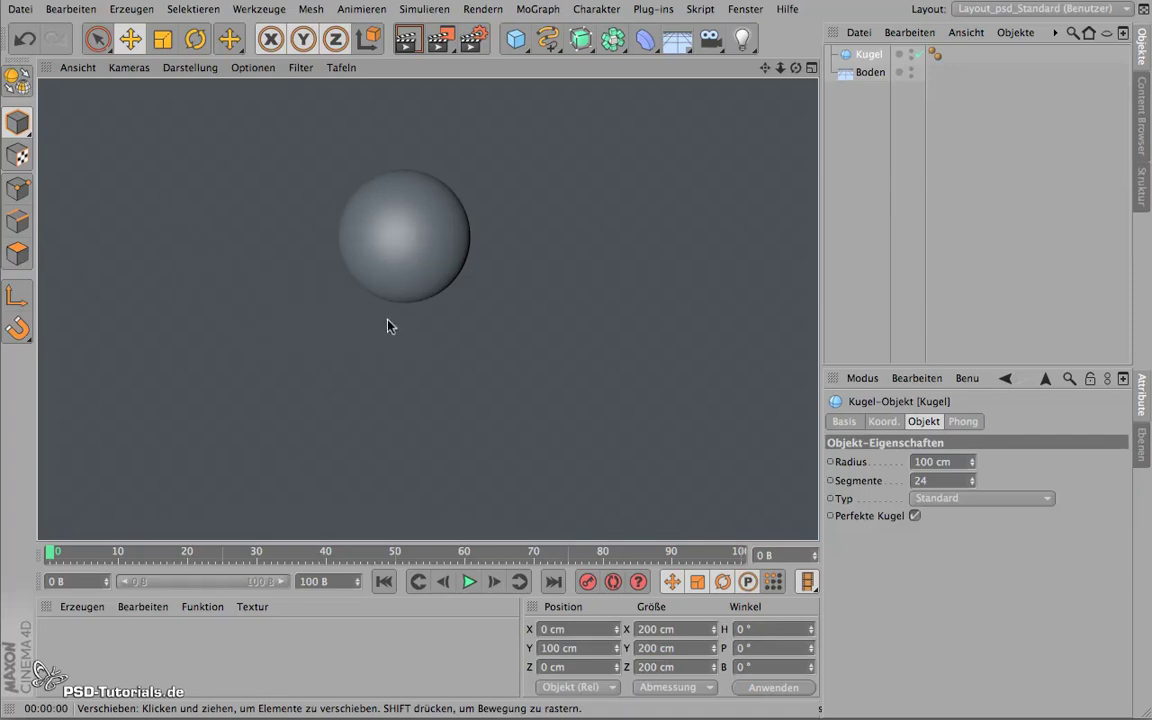
pyautogui.click(382, 394)
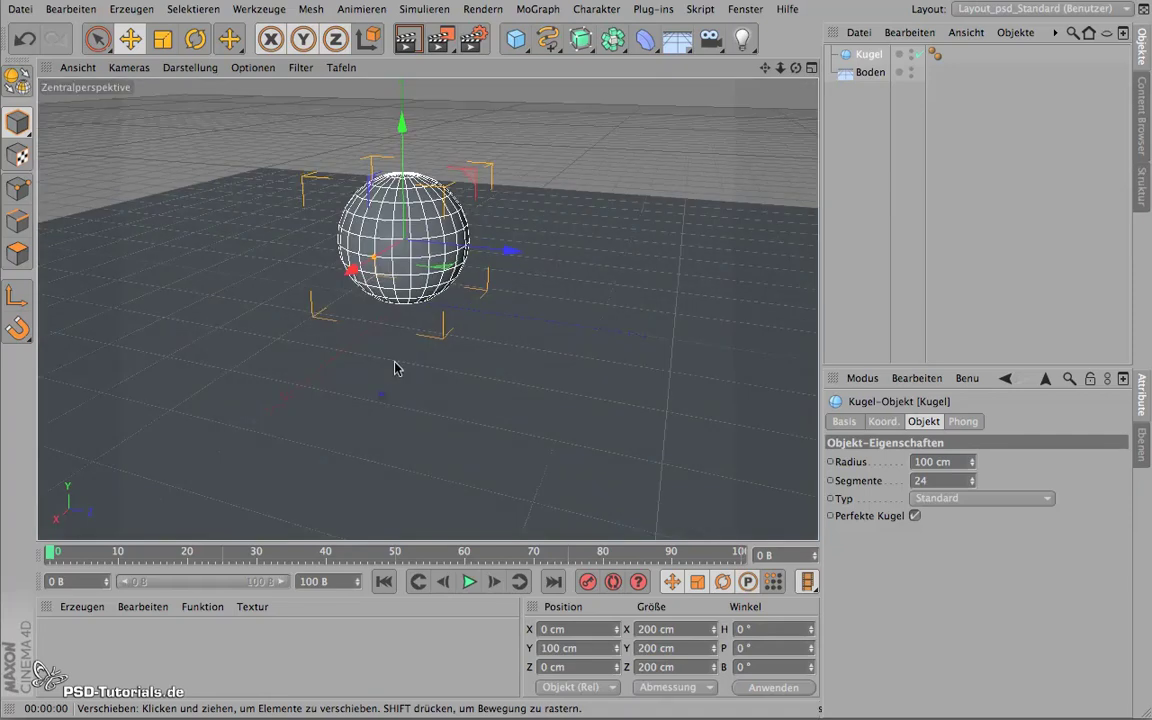
# Open the light object palette from the light-bulb icon in the top toolbar
pyautogui.click(744, 40)
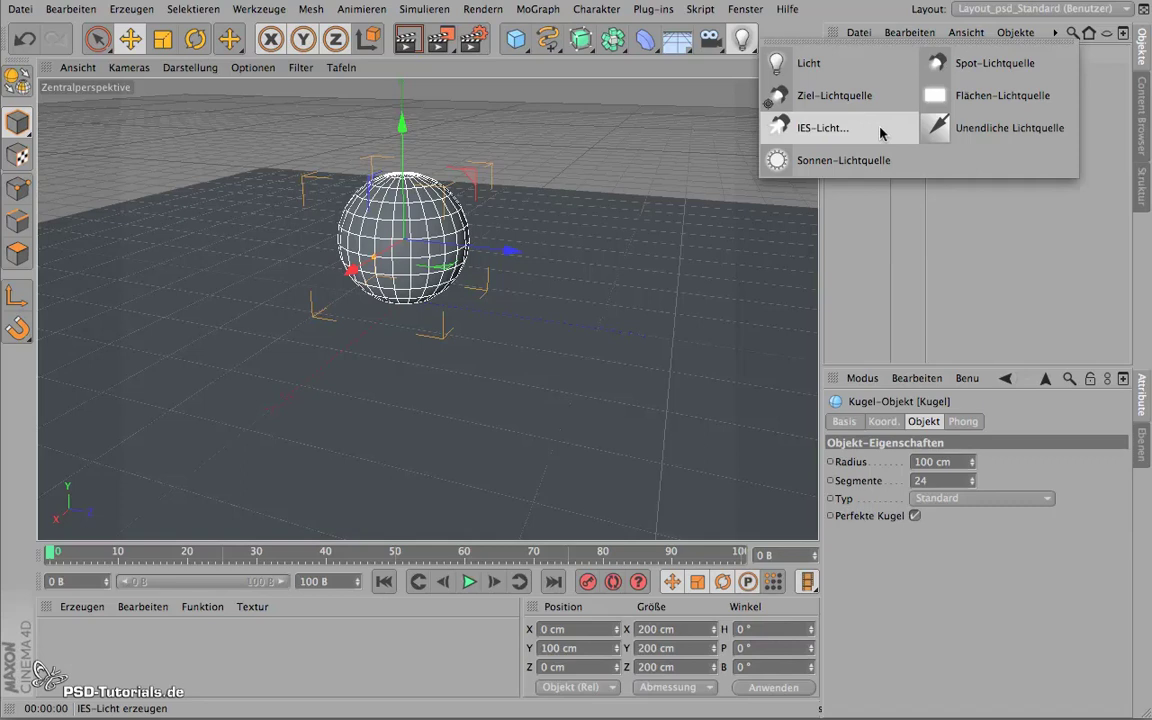
# Add a point light named Licht and toggle its editor visibility to compare the lighting
pyautogui.click(834, 66)
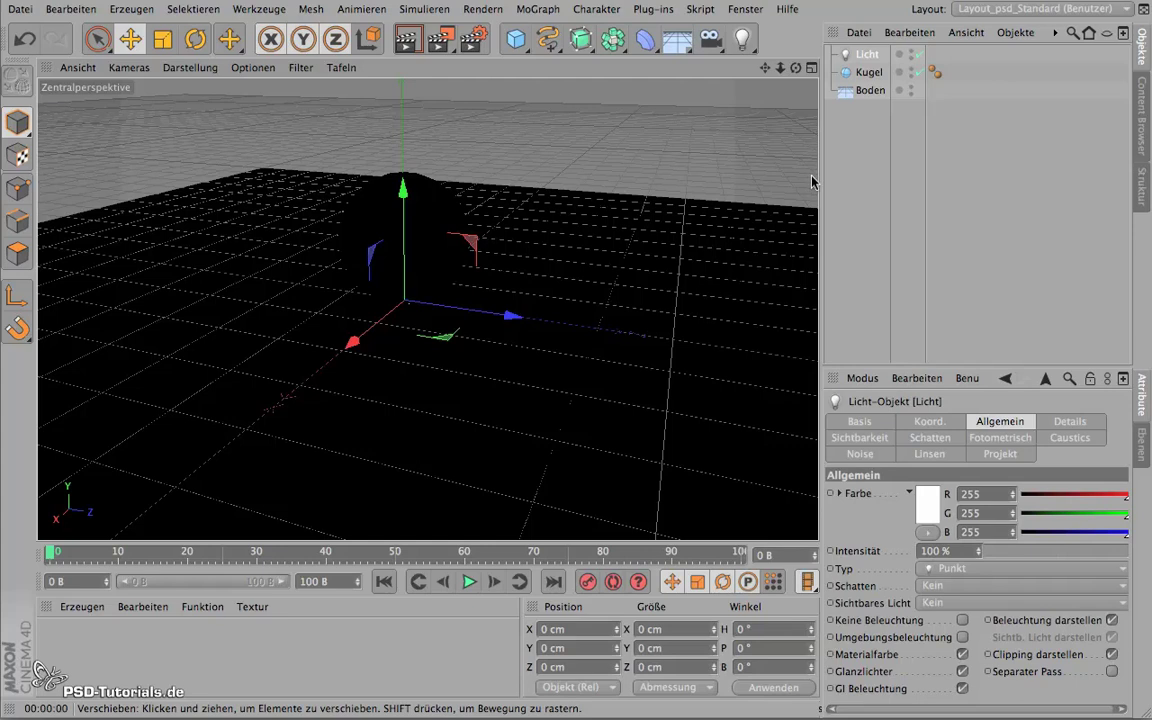
pyautogui.click(918, 55)
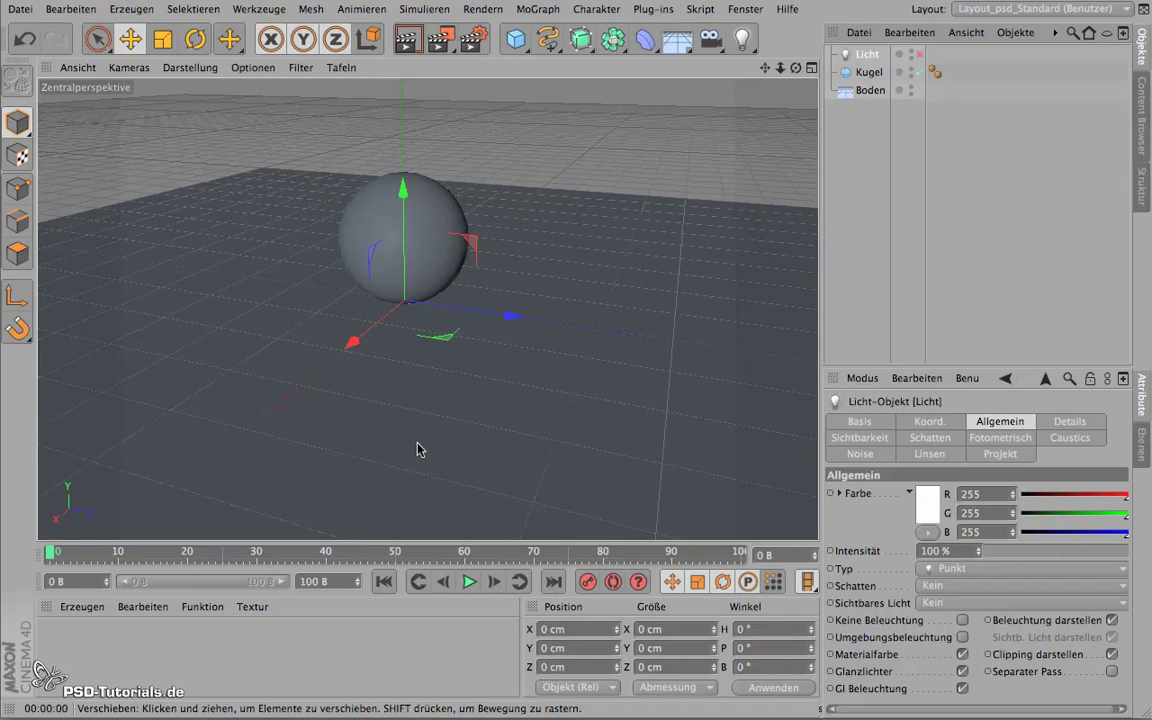
# Re-enable Licht and place it above and beside the sphere, near X 268 cm, Y 236 cm
pyautogui.click(919, 57)
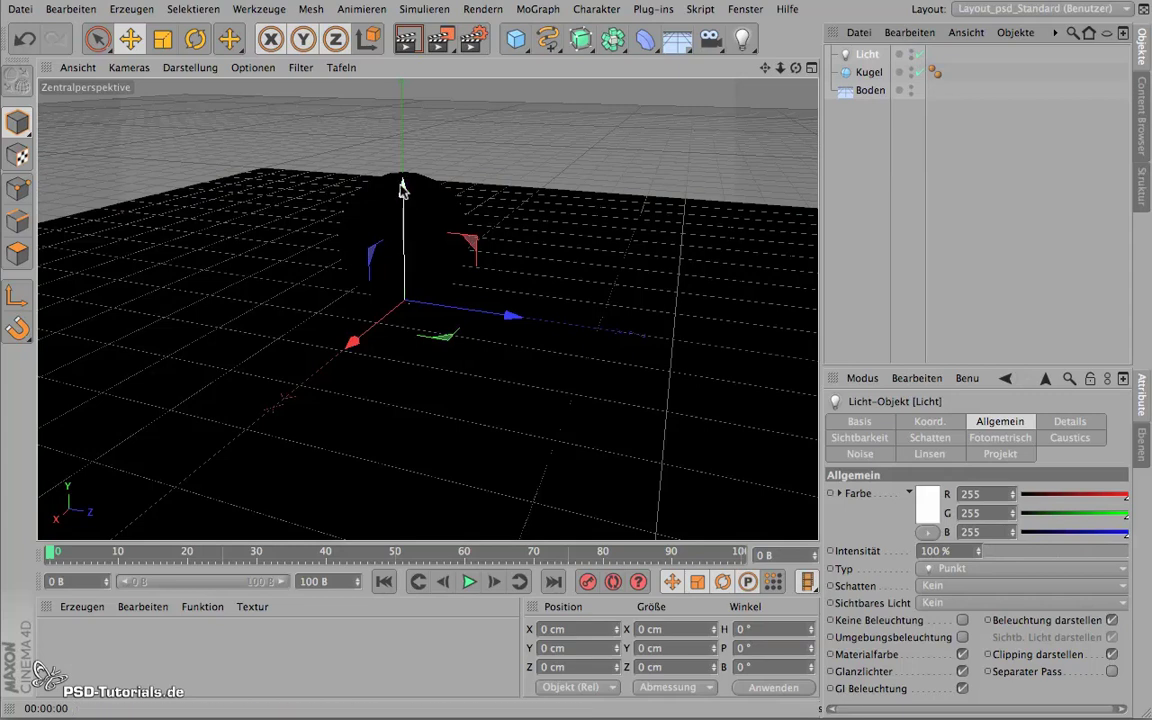
pyautogui.moveTo(400, 190); pyautogui.dragTo(396, 70)
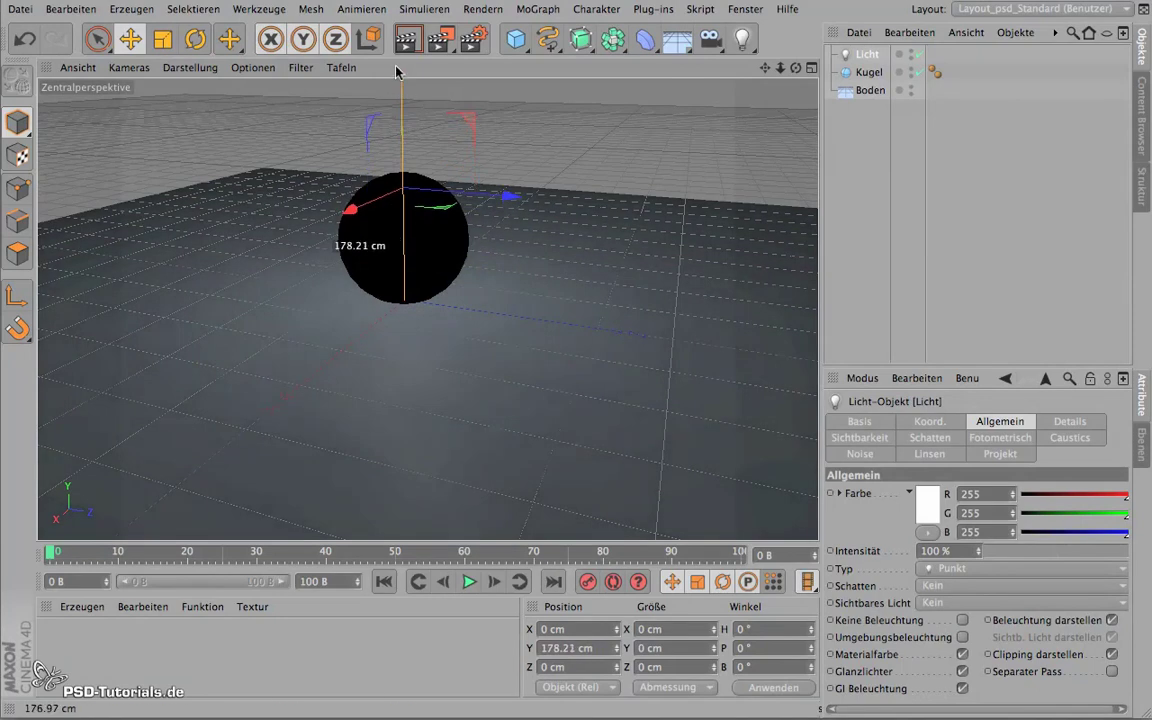
pyautogui.moveTo(655, 378)
pyautogui.keyDown('alt'); pyautogui.mouseDown()
pyautogui.moveTo(425, 428)
pyautogui.moveTo(213, 373)
pyautogui.moveTo(414, 399)
pyautogui.moveTo(489, 231)
pyautogui.moveTo(461, 310)
pyautogui.moveTo(689, 393)
pyautogui.moveTo(658, 399)
pyautogui.moveTo(432, 365)
pyautogui.moveTo(365, 371)
pyautogui.mouseUp(); pyautogui.keyUp('alt')
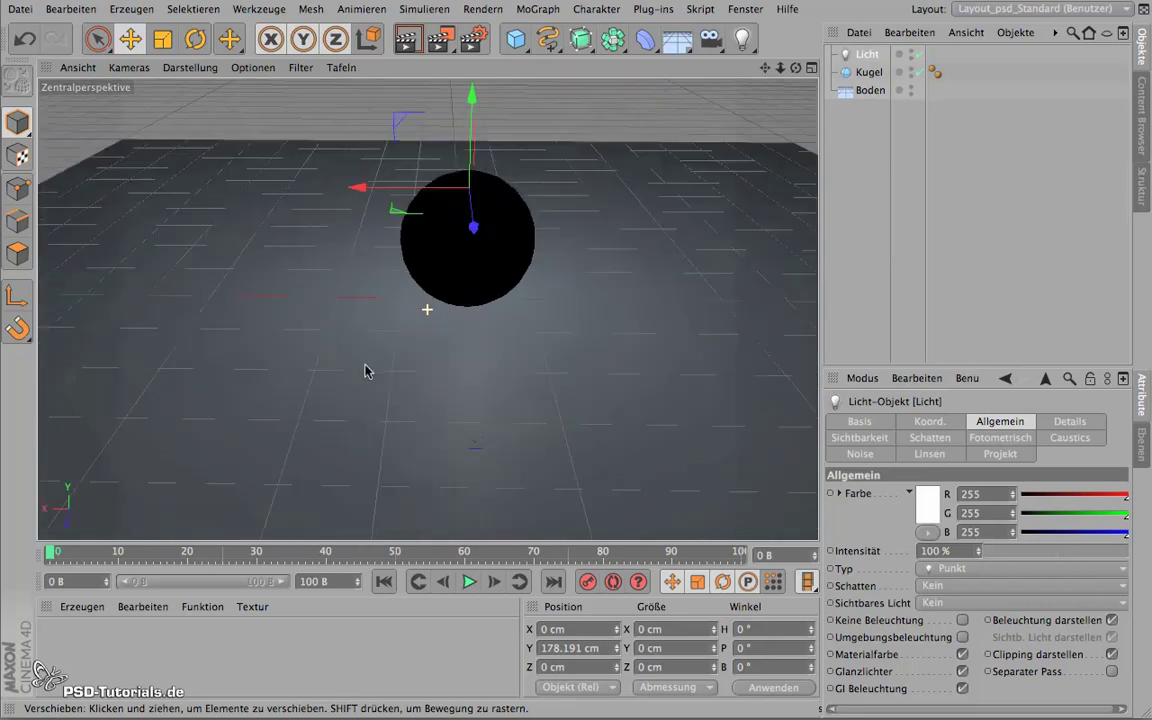
pyautogui.moveTo(360, 188); pyautogui.dragTo(177, 190)
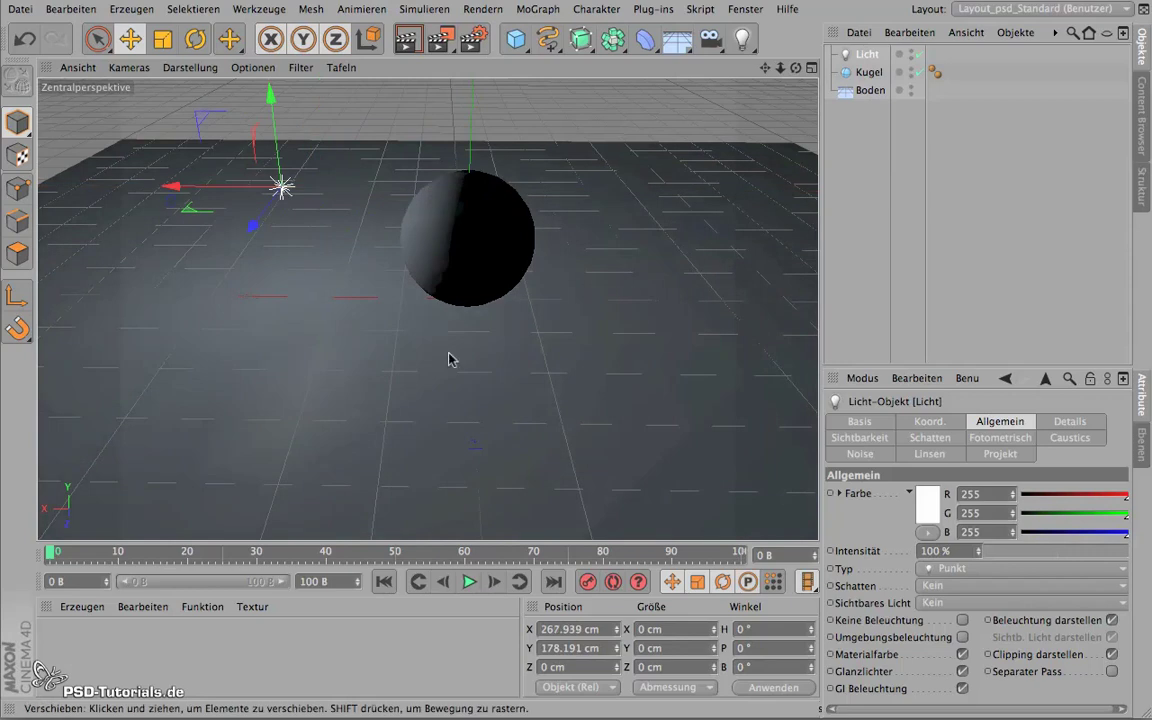
pyautogui.keyDown('alt'); pyautogui.moveTo(478, 365); pyautogui.dragTo(484, 410); pyautogui.keyUp('alt')
pyautogui.moveTo(596, 358)
pyautogui.keyDown('alt'); pyautogui.mouseDown()
pyautogui.moveTo(573, 302)
pyautogui.moveTo(499, 357)
pyautogui.moveTo(255, 373)
pyautogui.mouseUp(); pyautogui.keyUp('alt')
pyautogui.moveTo(560, 363)
pyautogui.keyDown('alt'); pyautogui.mouseDown()
pyautogui.moveTo(422, 444)
pyautogui.moveTo(401, 352)
pyautogui.moveTo(445, 309)
pyautogui.moveTo(481, 362)
pyautogui.moveTo(366, 374)
pyautogui.moveTo(393, 355)
pyautogui.moveTo(514, 332)
pyautogui.mouseUp(); pyautogui.keyUp('alt')
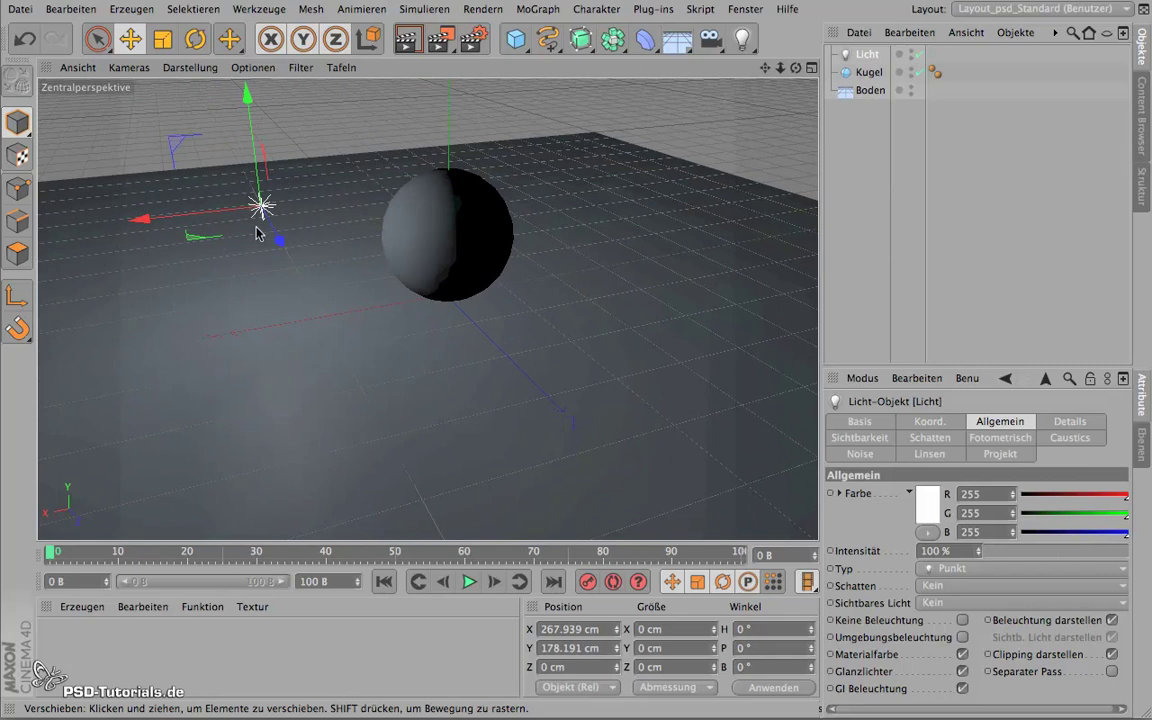
pyautogui.moveTo(247, 92); pyautogui.dragTo(236, 46)
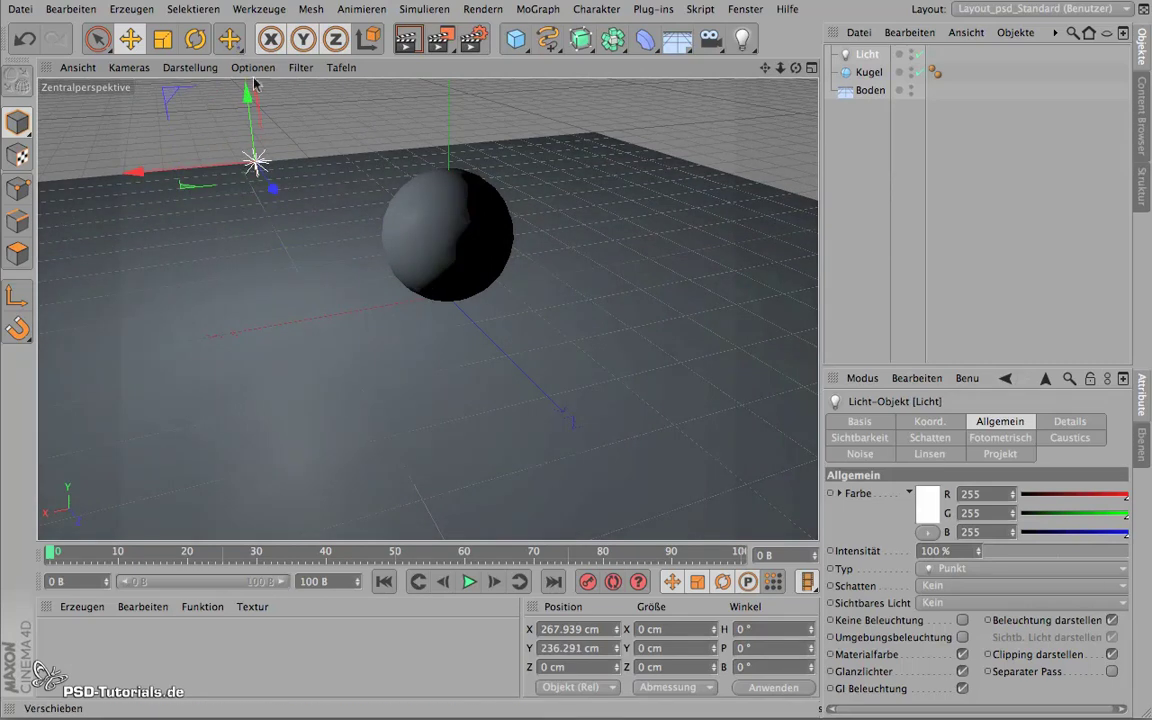
# Finish raising the light to about 236 cm and tint it pale blue (R 198, G 232, B 255)
pyautogui.keyDown('alt'); pyautogui.moveTo(308, 326); pyautogui.dragTo(404, 363); pyautogui.keyUp('alt')
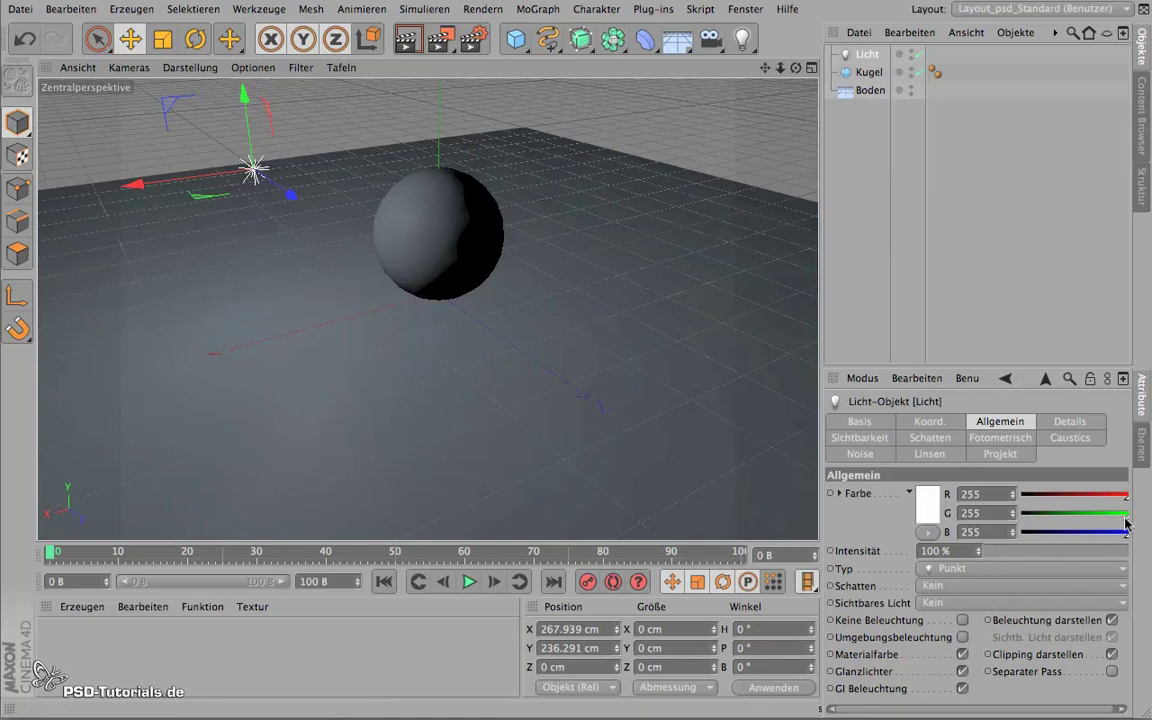
pyautogui.moveTo(1127, 519); pyautogui.dragTo(1117, 502)
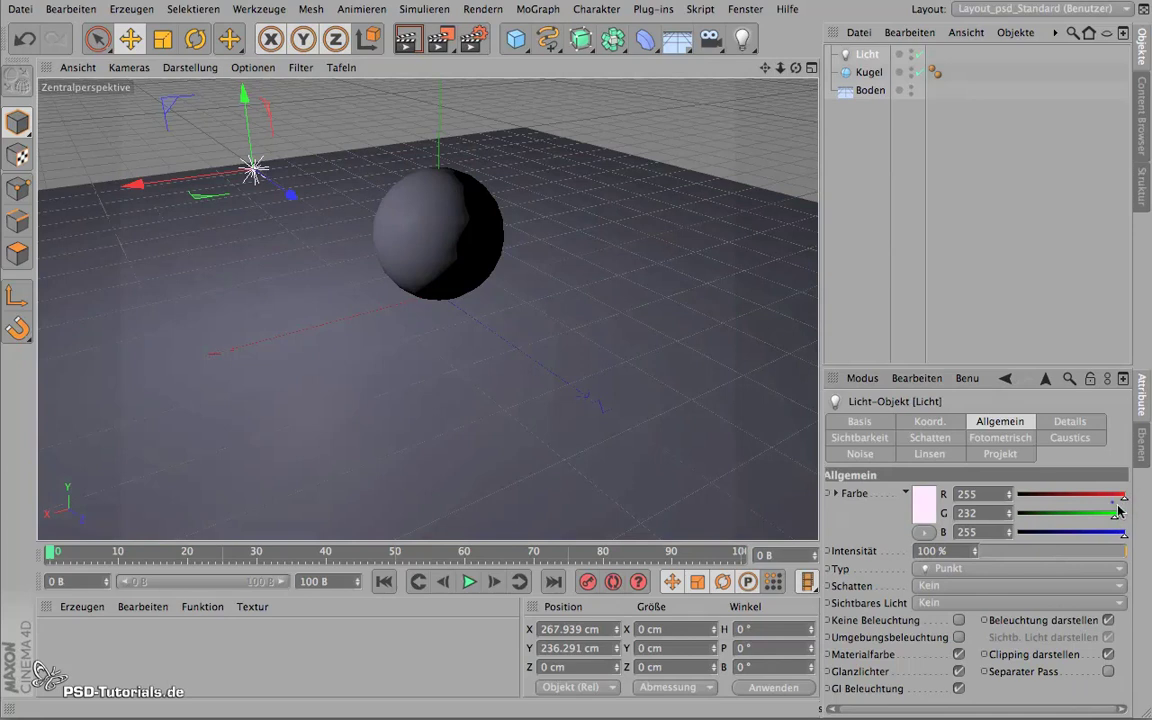
pyautogui.moveTo(1122, 494); pyautogui.dragTo(1104, 500)
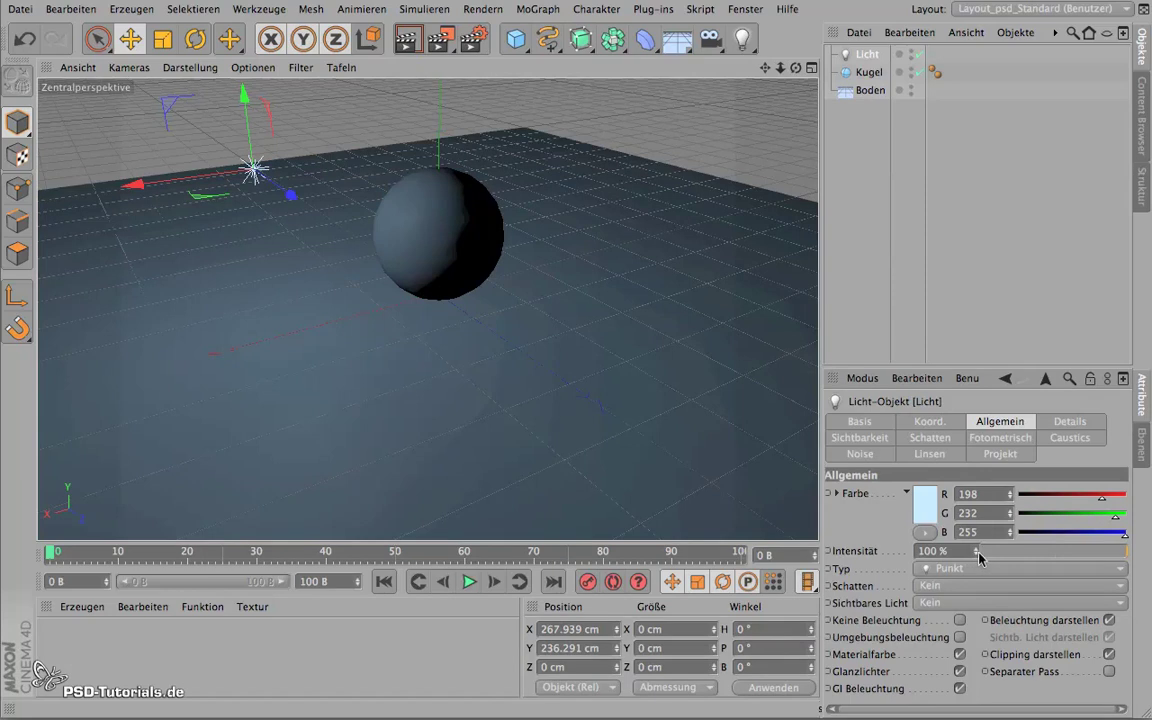
# Push the light intensity up to about 136 %, then bring it back to 100 %
pyautogui.moveTo(976, 557)
pyautogui.mouseDown()
pyautogui.moveTo(990, 136)
pyautogui.moveTo(957, 476)
pyautogui.moveTo(960, 552)
pyautogui.moveTo(976, 550)
pyautogui.mouseUp()
pyautogui.moveTo(977, 551); pyautogui.dragTo(977, 607)
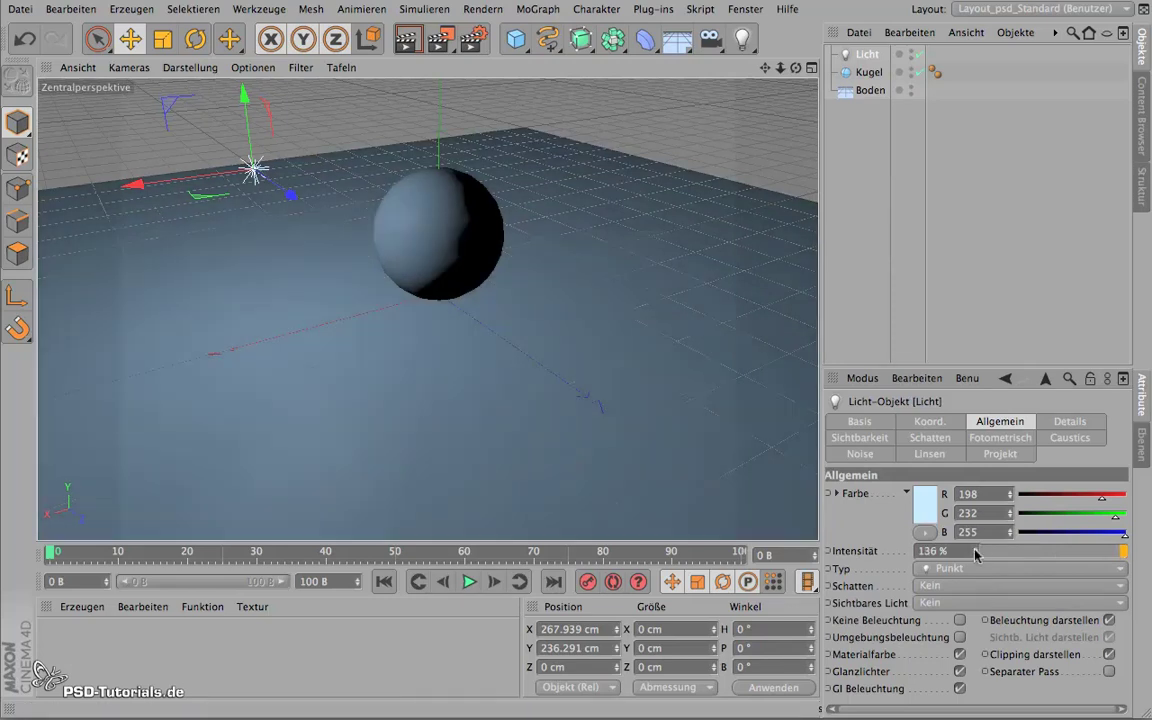
pyautogui.moveTo(977, 553); pyautogui.dragTo(977, 576)
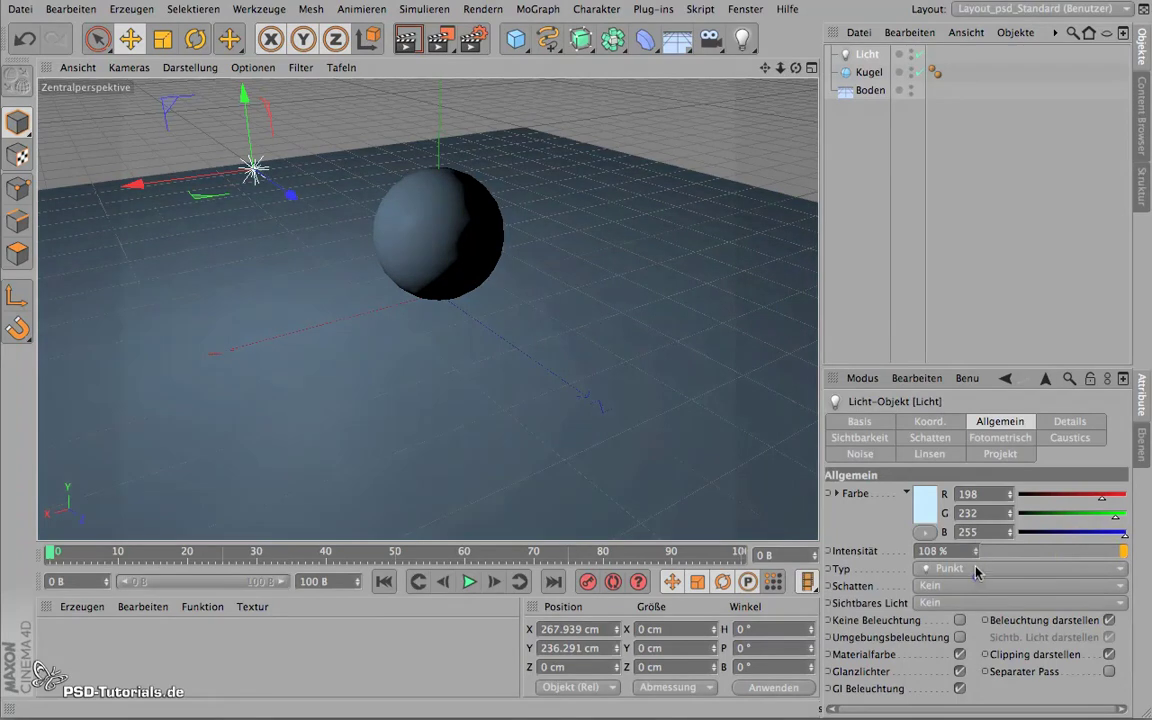
pyautogui.moveTo(977, 556)
pyautogui.mouseDown()
pyautogui.moveTo(977, 569)
pyautogui.moveTo(933, 572)
pyautogui.mouseUp()
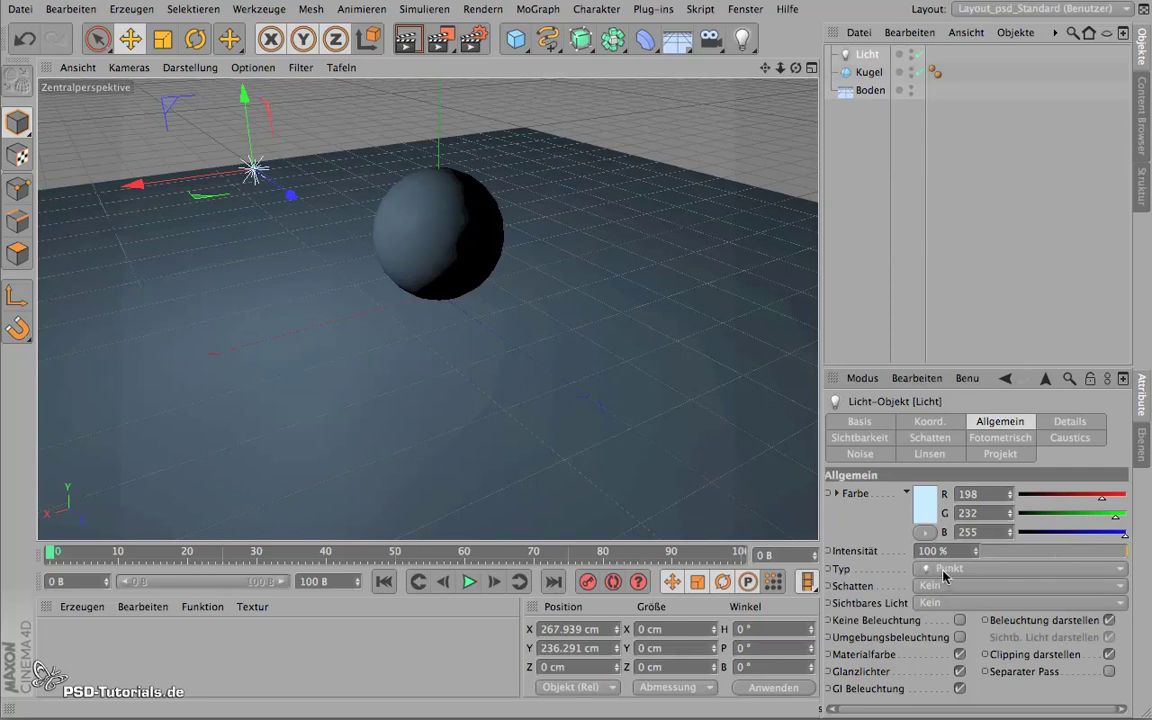
# Turn Licht into a spotlight and rotate it down to aim at the sphere
pyautogui.click(1023, 570)
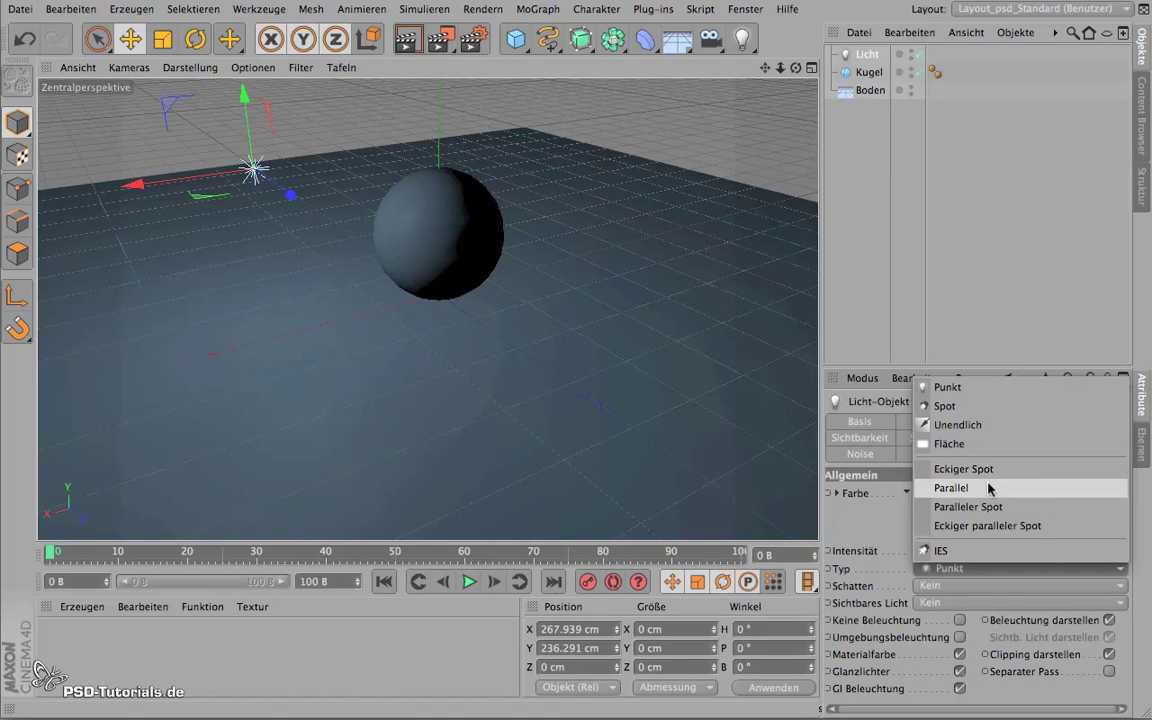
pyautogui.click(970, 406)
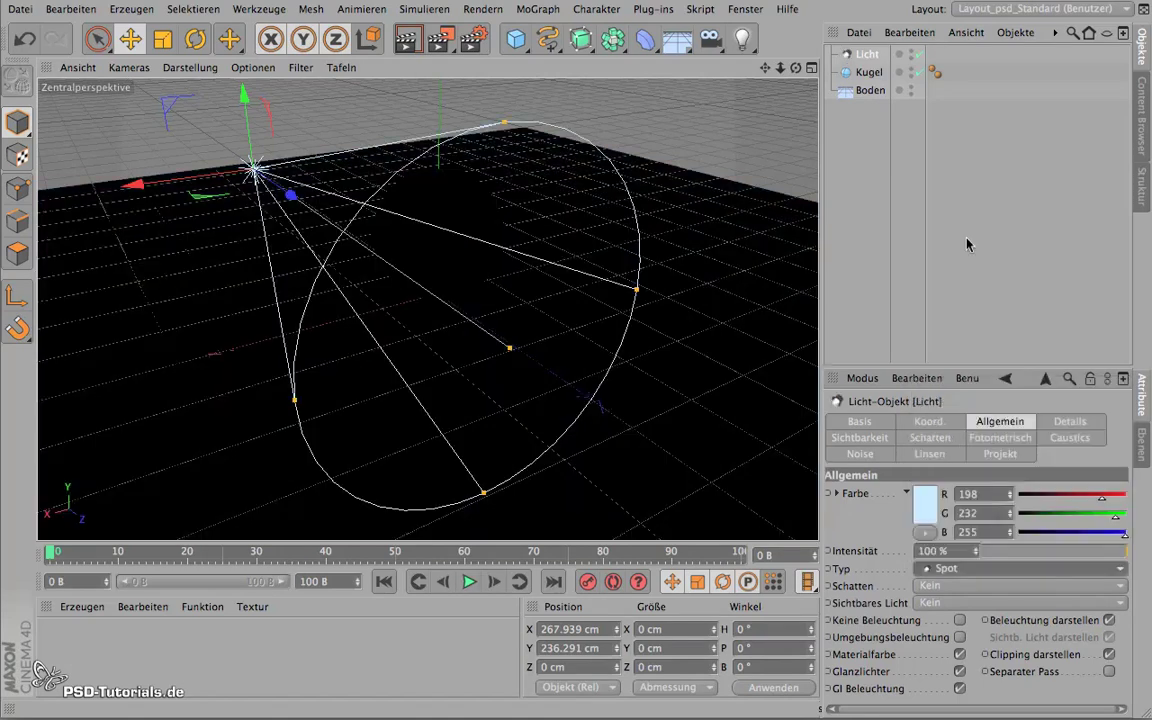
pyautogui.click(195, 38)
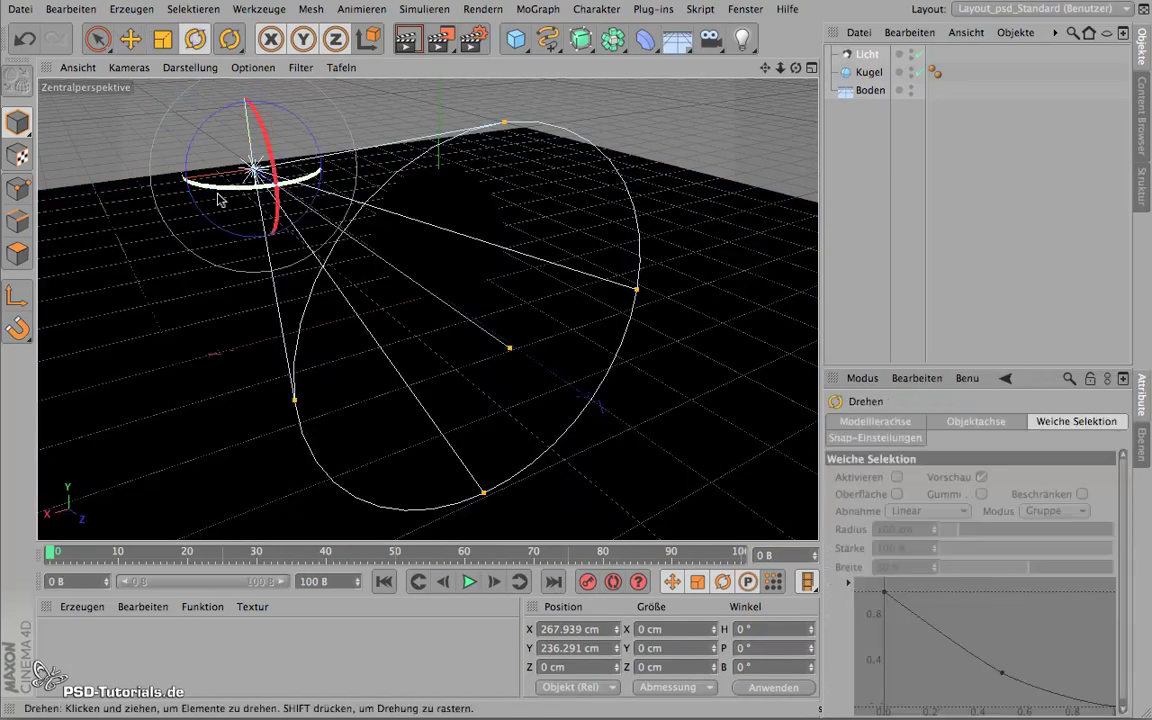
pyautogui.moveTo(220, 199); pyautogui.dragTo(330, 195)
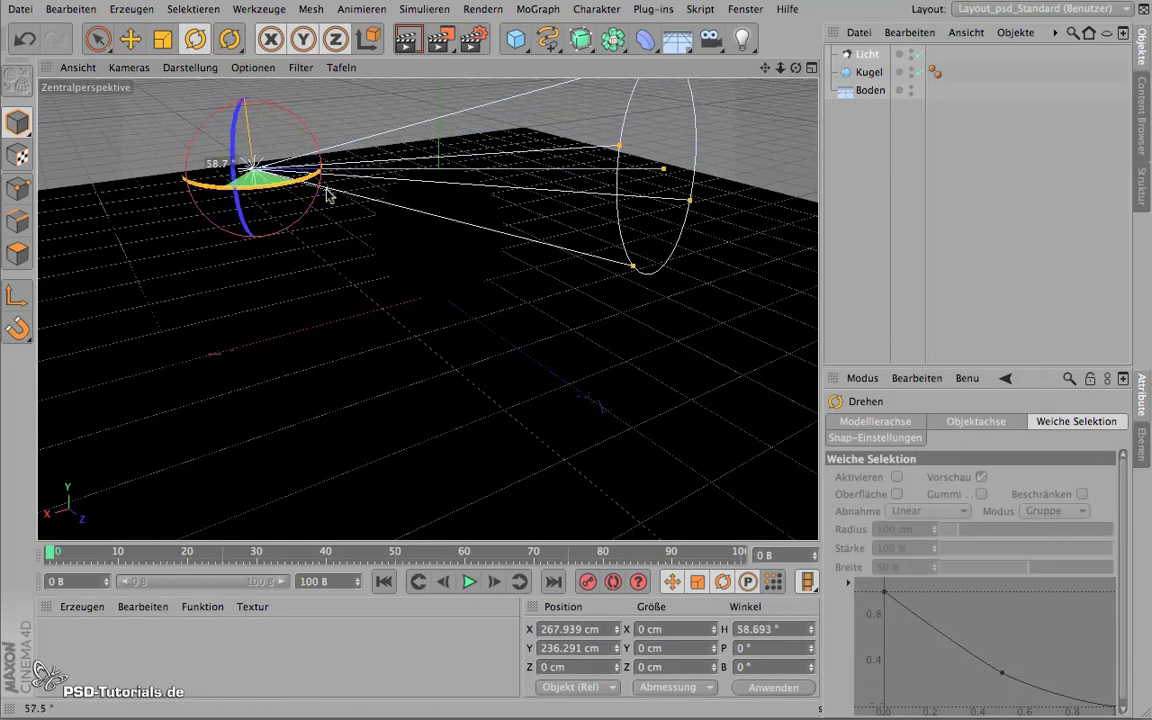
pyautogui.moveTo(300, 140)
pyautogui.mouseDown()
pyautogui.moveTo(272, 193)
pyautogui.moveTo(289, 224)
pyautogui.mouseUp()
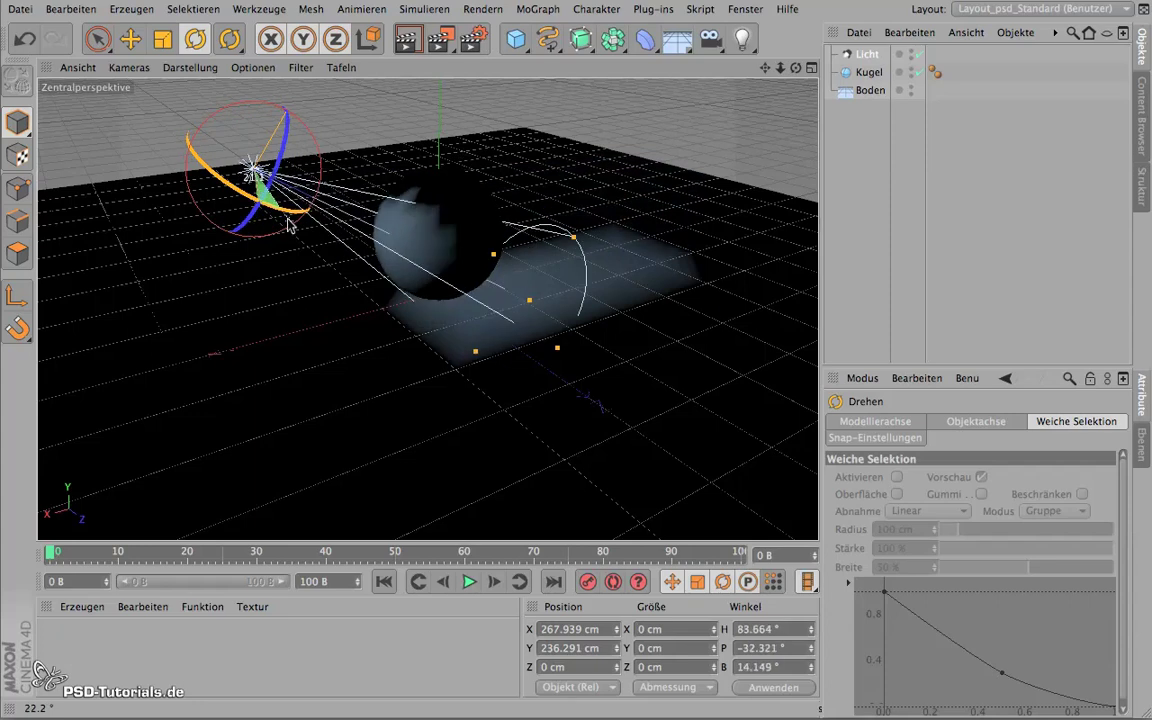
pyautogui.moveTo(289, 224); pyautogui.dragTo(278, 216)
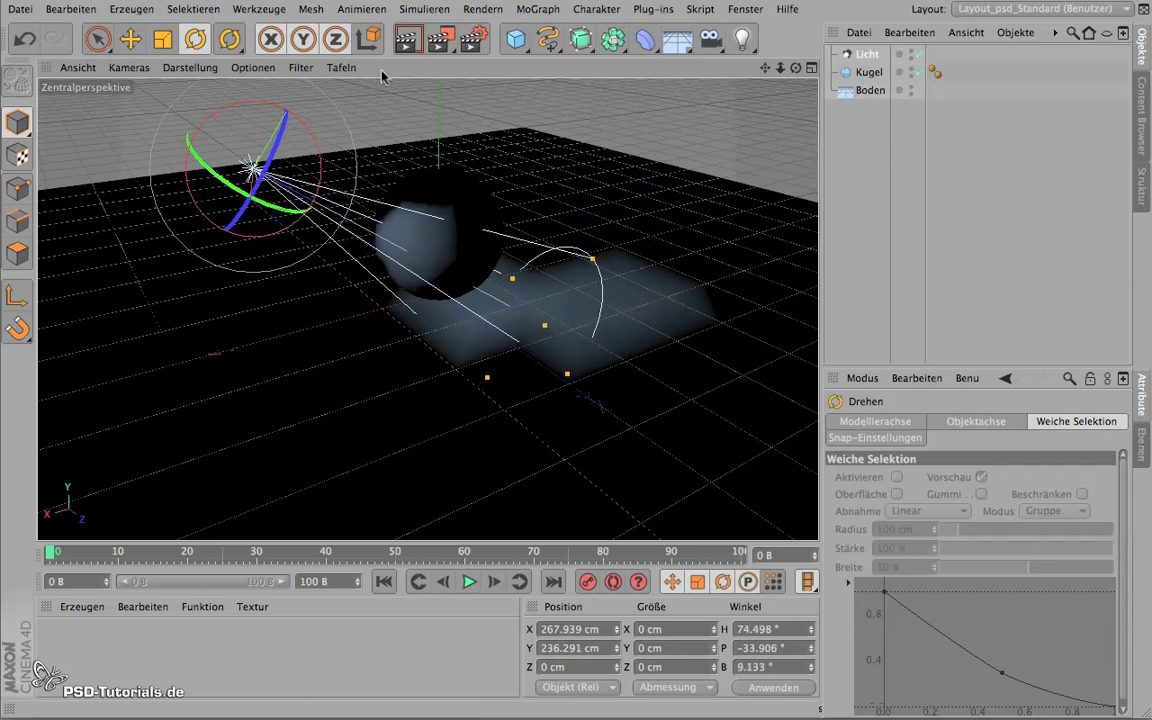
# Render a spotlight preview, then switch Licht back to a Punkt light
pyautogui.click(407, 38)
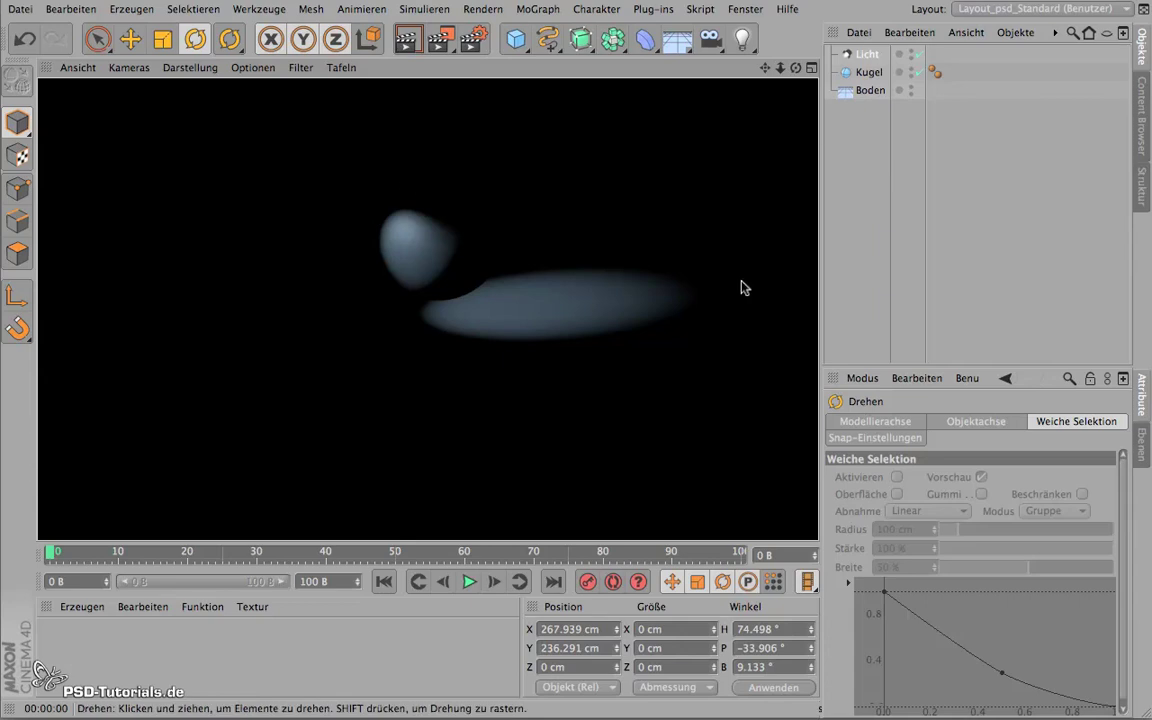
pyautogui.click(861, 239)
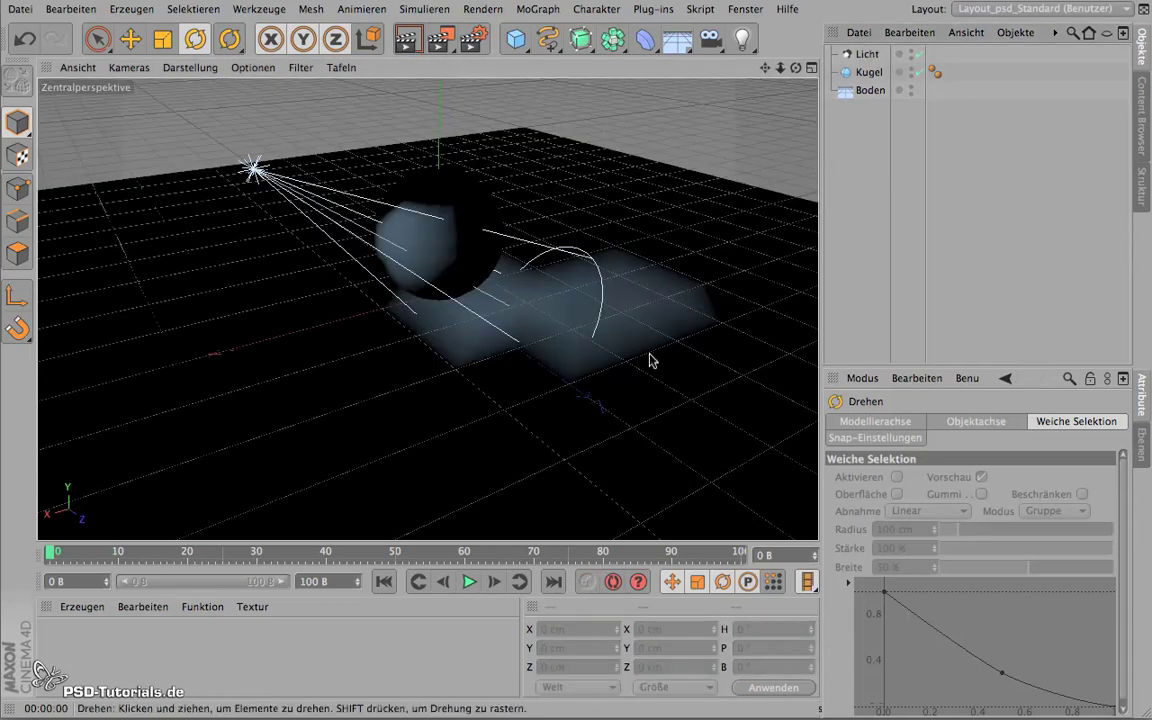
pyautogui.click(865, 57)
pyautogui.click(966, 572)
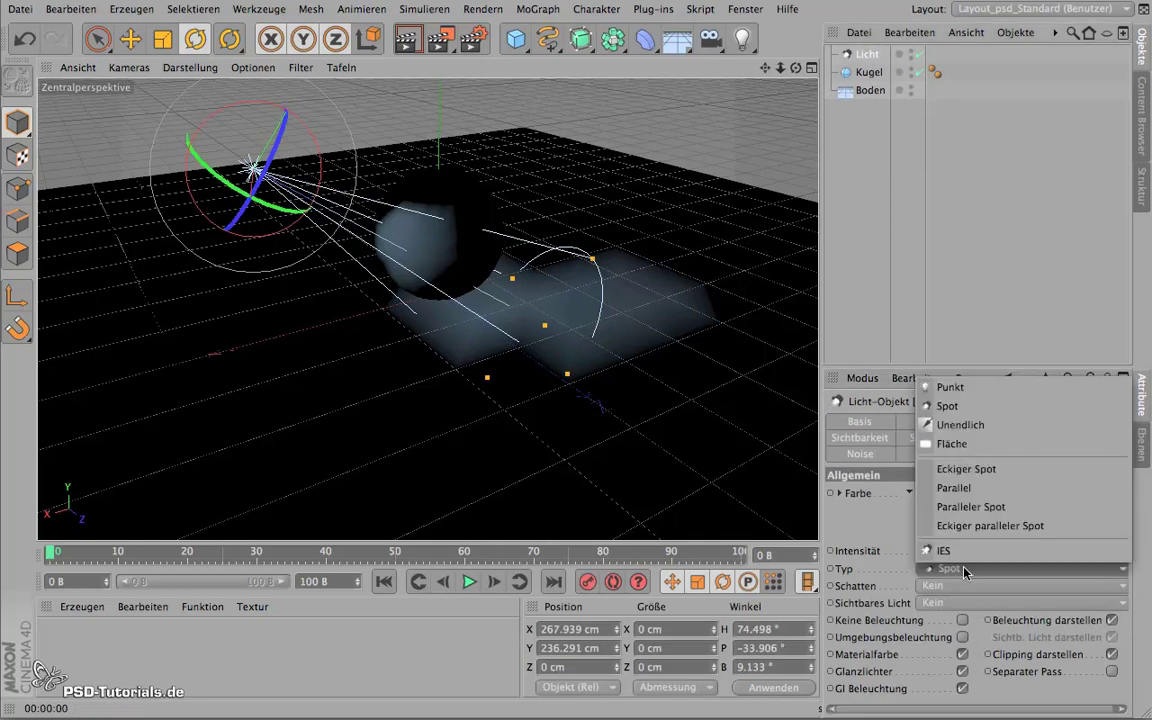
pyautogui.click(952, 387)
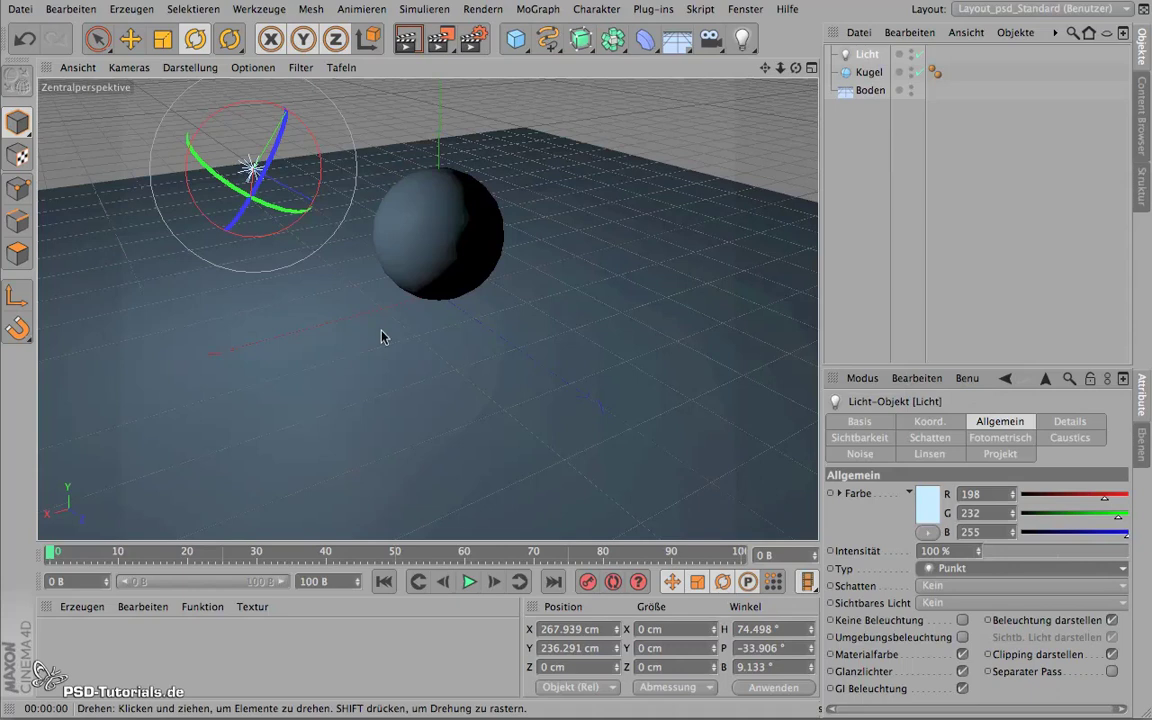
# Reset the light's rotation to 0° for H, P and B
pyautogui.moveTo(226, 110)
pyautogui.mouseDown()
pyautogui.moveTo(203, 128)
pyautogui.moveTo(200, 215)
pyautogui.moveTo(240, 131)
pyautogui.mouseUp()
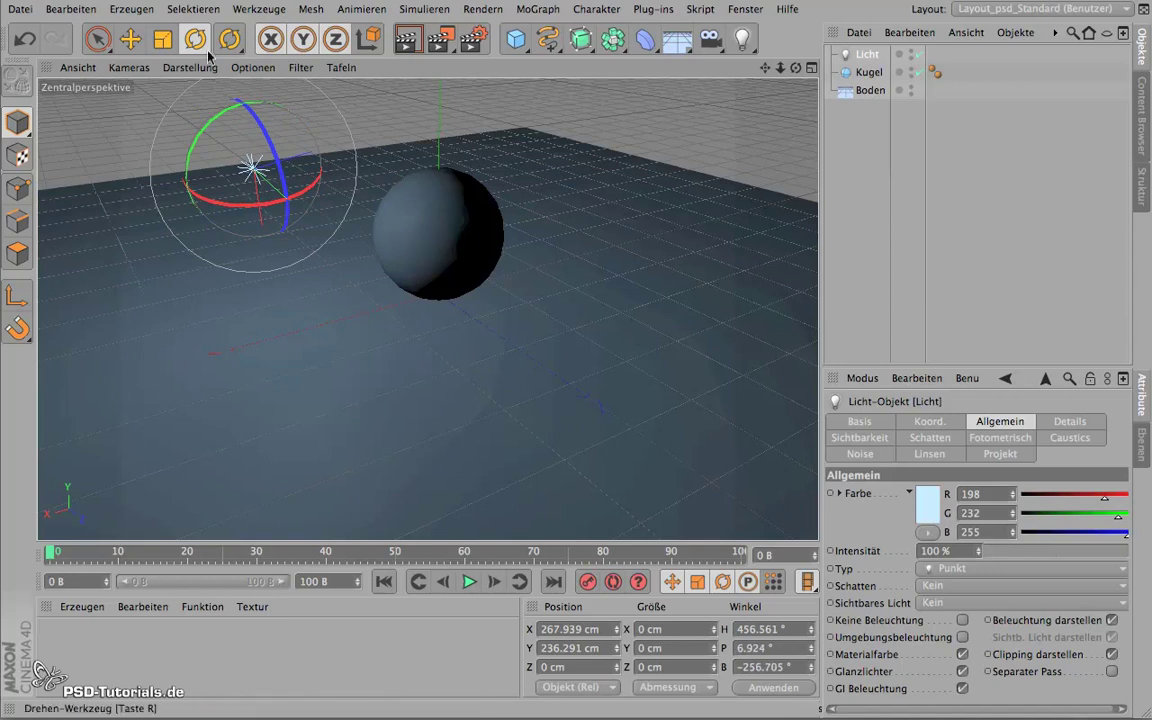
pyautogui.click(131, 40)
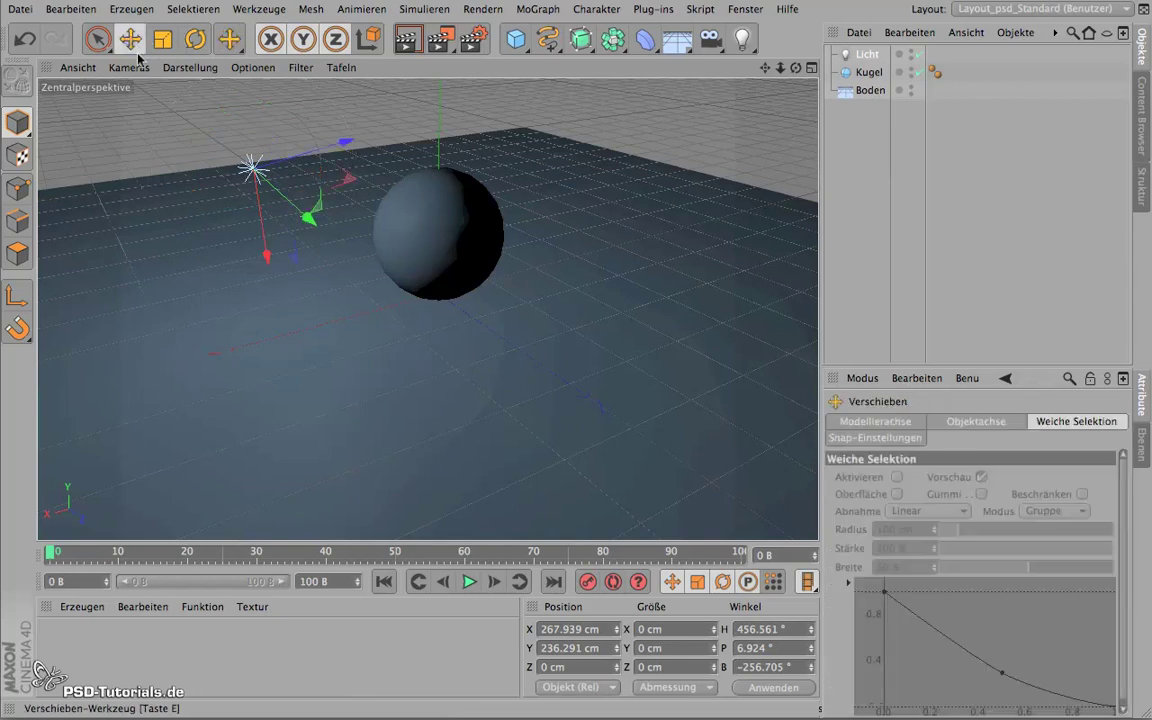
pyautogui.moveTo(348, 353)
pyautogui.keyDown('alt'); pyautogui.mouseDown()
pyautogui.moveTo(407, 378)
pyautogui.moveTo(188, 278)
pyautogui.moveTo(211, 244)
pyautogui.moveTo(306, 319)
pyautogui.moveTo(391, 337)
pyautogui.mouseUp(); pyautogui.keyUp('alt')
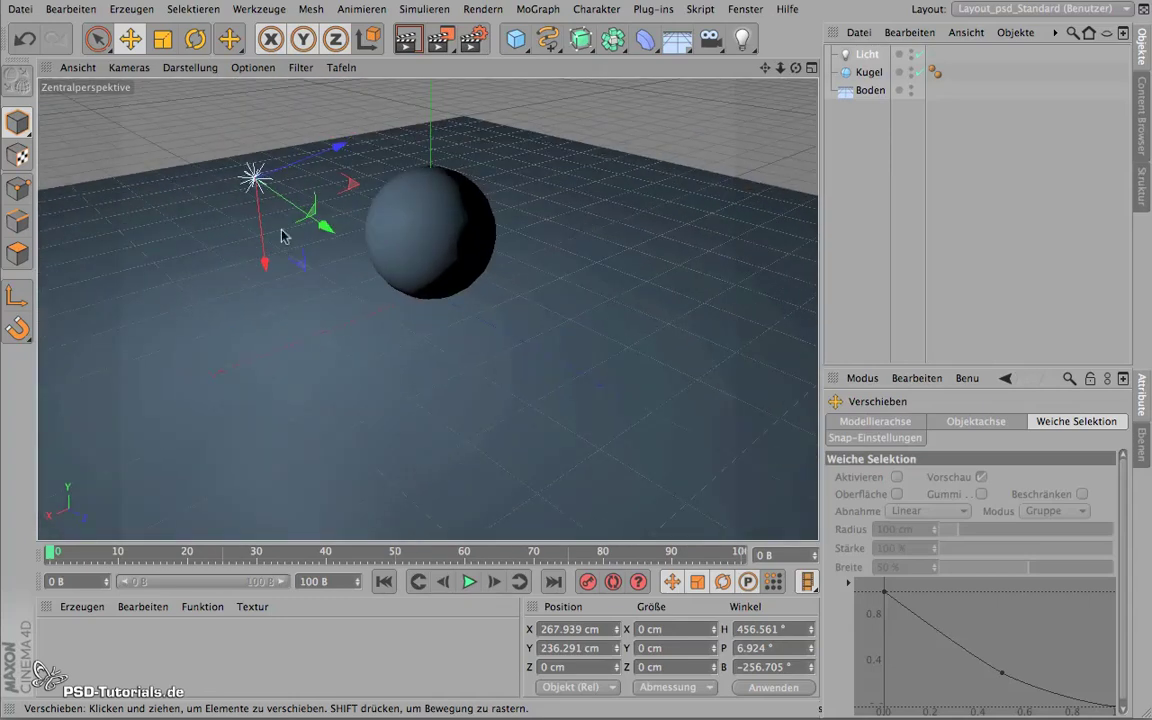
pyautogui.moveTo(281, 415)
pyautogui.keyDown('alt'); pyautogui.mouseDown()
pyautogui.moveTo(314, 463)
pyautogui.moveTo(283, 427)
pyautogui.moveTo(306, 414)
pyautogui.mouseUp(); pyautogui.keyUp('alt')
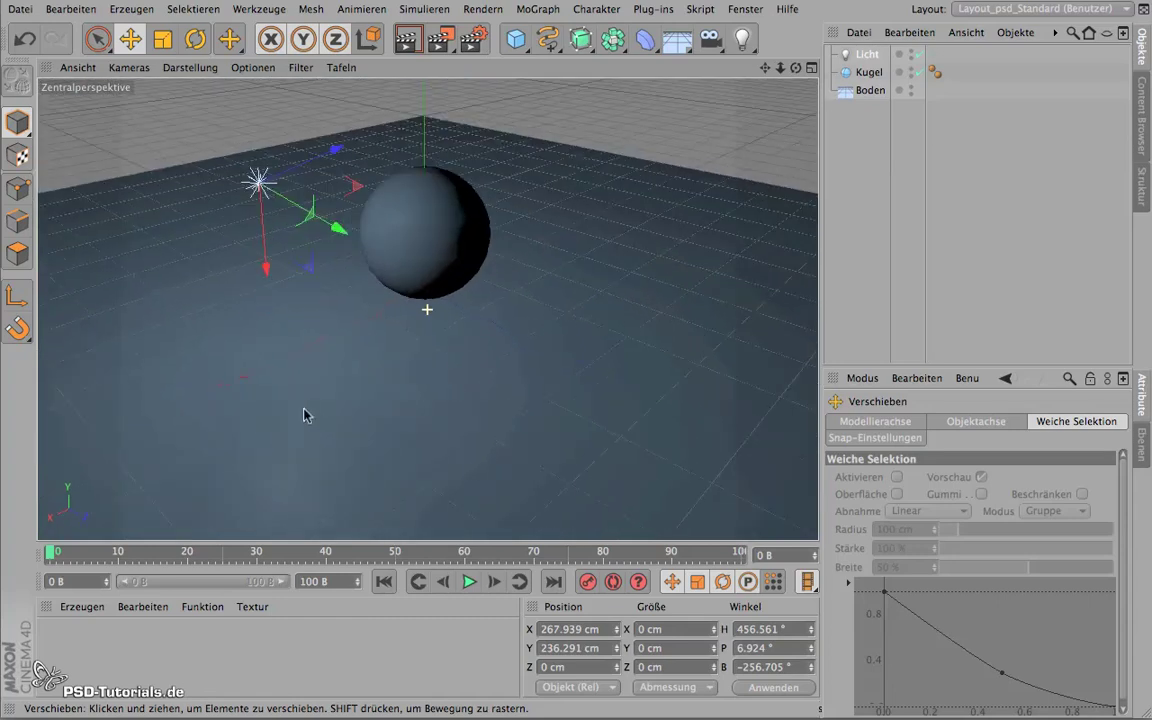
pyautogui.click(795, 629)
pyautogui.write('0')
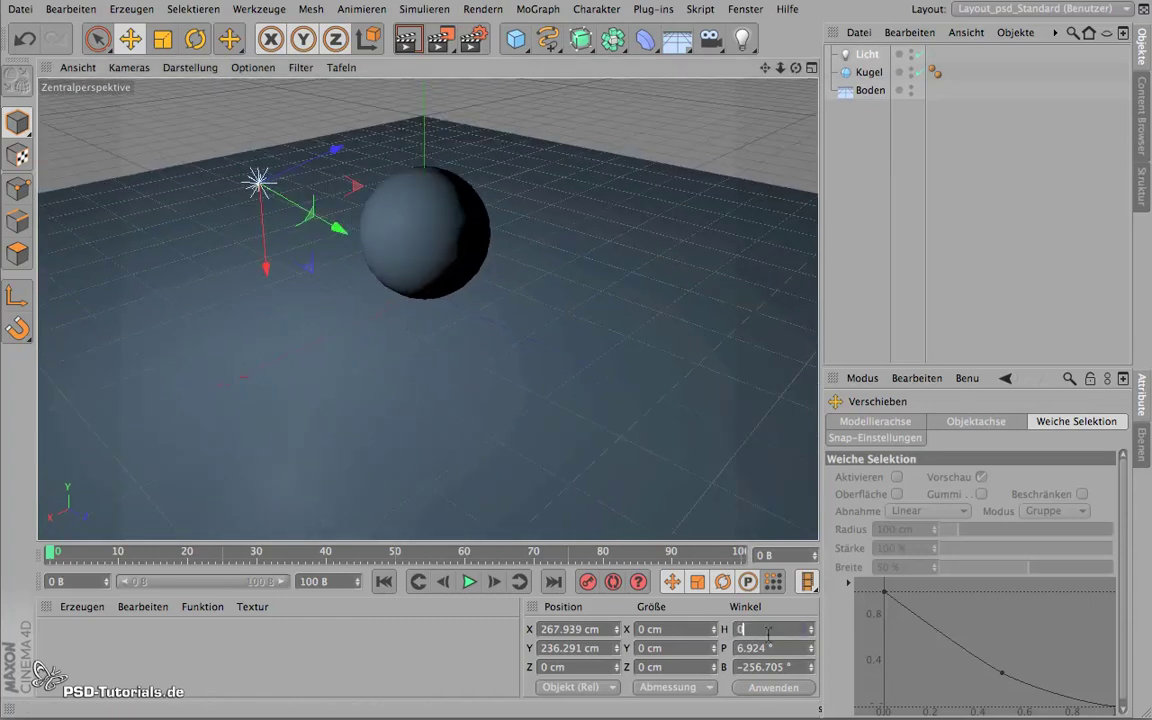
pyautogui.press('Tab')
pyautogui.write('0')
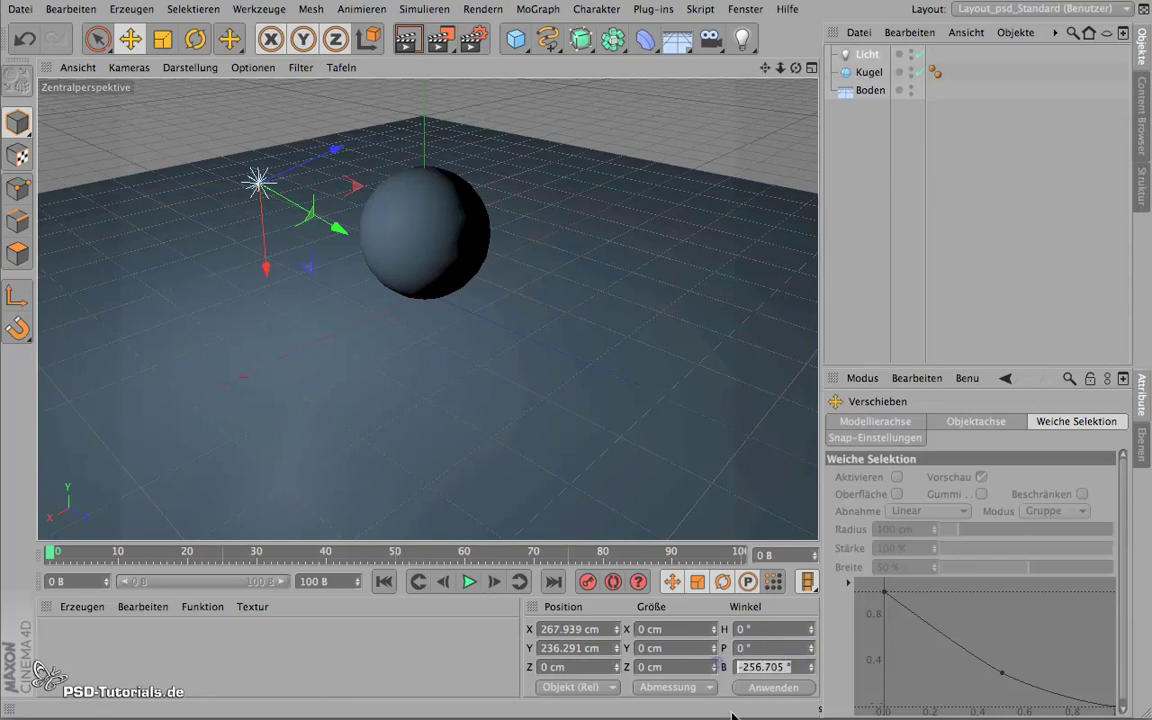
pyautogui.write('0')
pyautogui.click(760, 688)
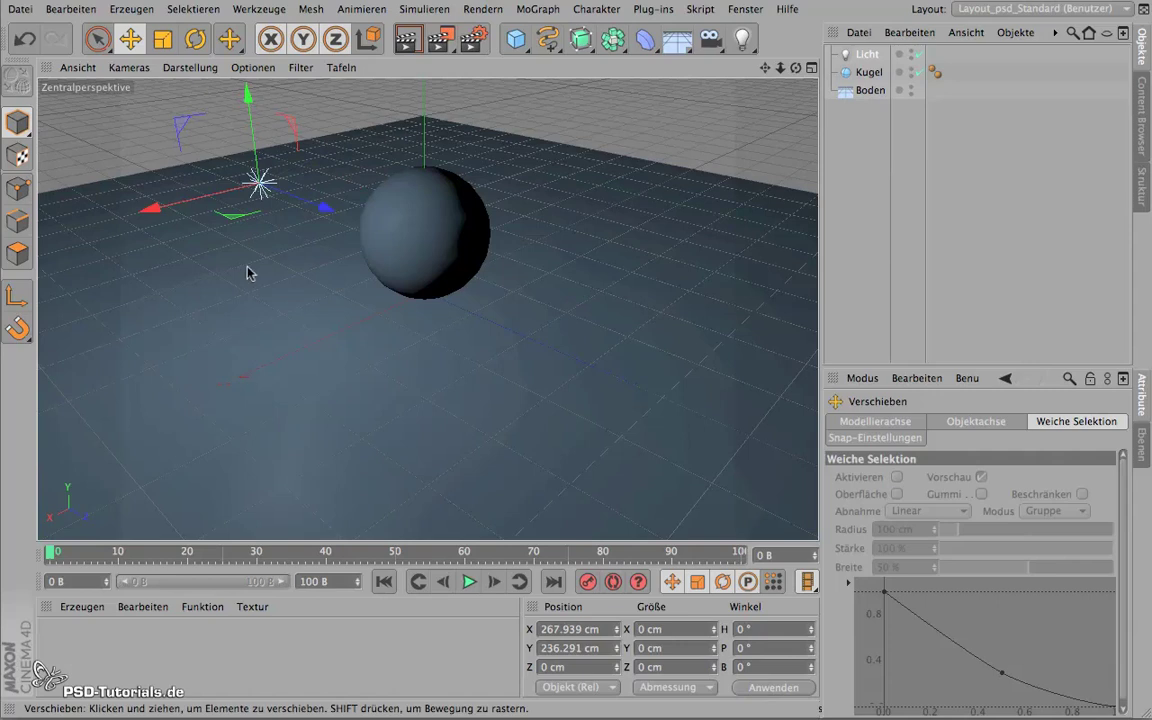
# Move the light to X 217.151 cm and Z 46.752 cm
pyautogui.moveTo(233, 260)
pyautogui.keyDown('alt'); pyautogui.mouseDown()
pyautogui.moveTo(329, 321)
pyautogui.moveTo(375, 285)
pyautogui.moveTo(375, 252)
pyautogui.moveTo(210, 240)
pyautogui.moveTo(244, 316)
pyautogui.mouseUp(); pyautogui.keyUp('alt')
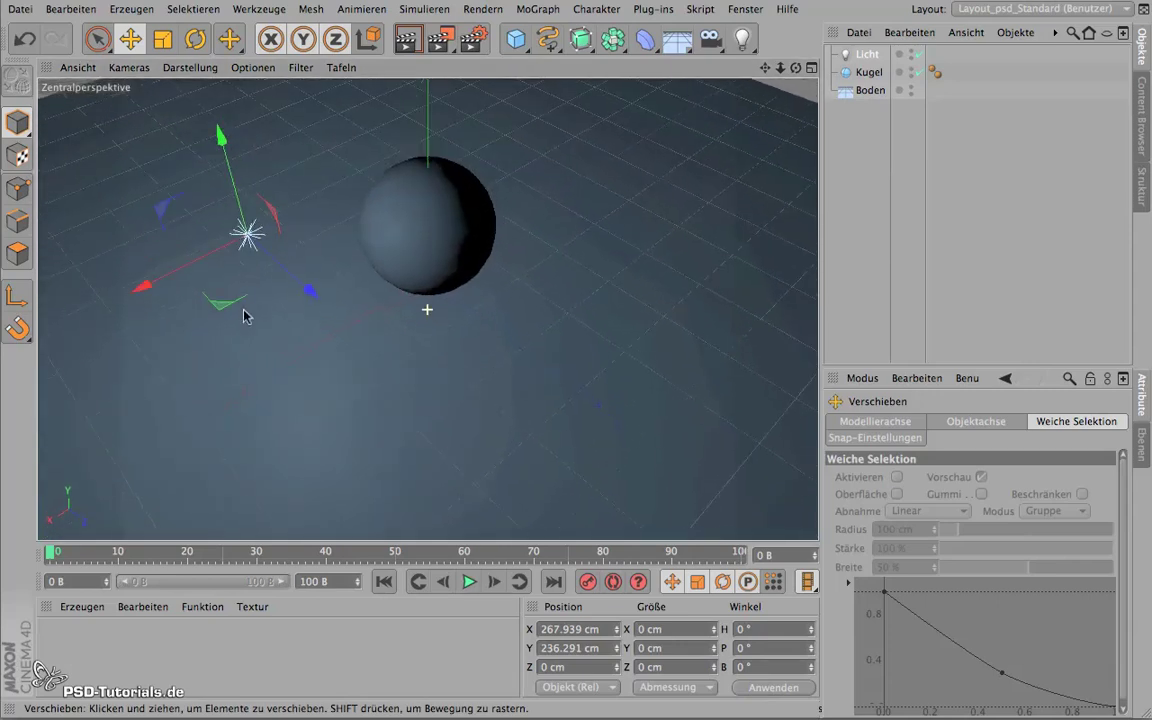
pyautogui.moveTo(148, 287)
pyautogui.mouseDown()
pyautogui.moveTo(252, 229)
pyautogui.moveTo(165, 278)
pyautogui.mouseUp()
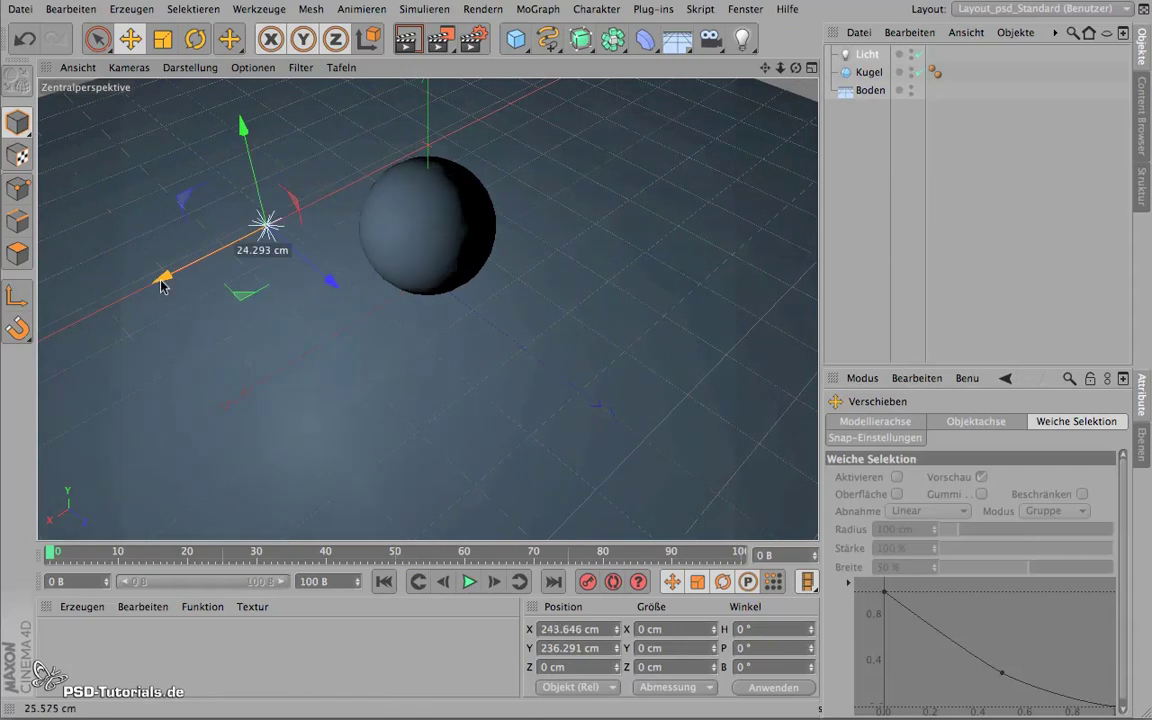
pyautogui.moveTo(325, 265); pyautogui.dragTo(385, 302)
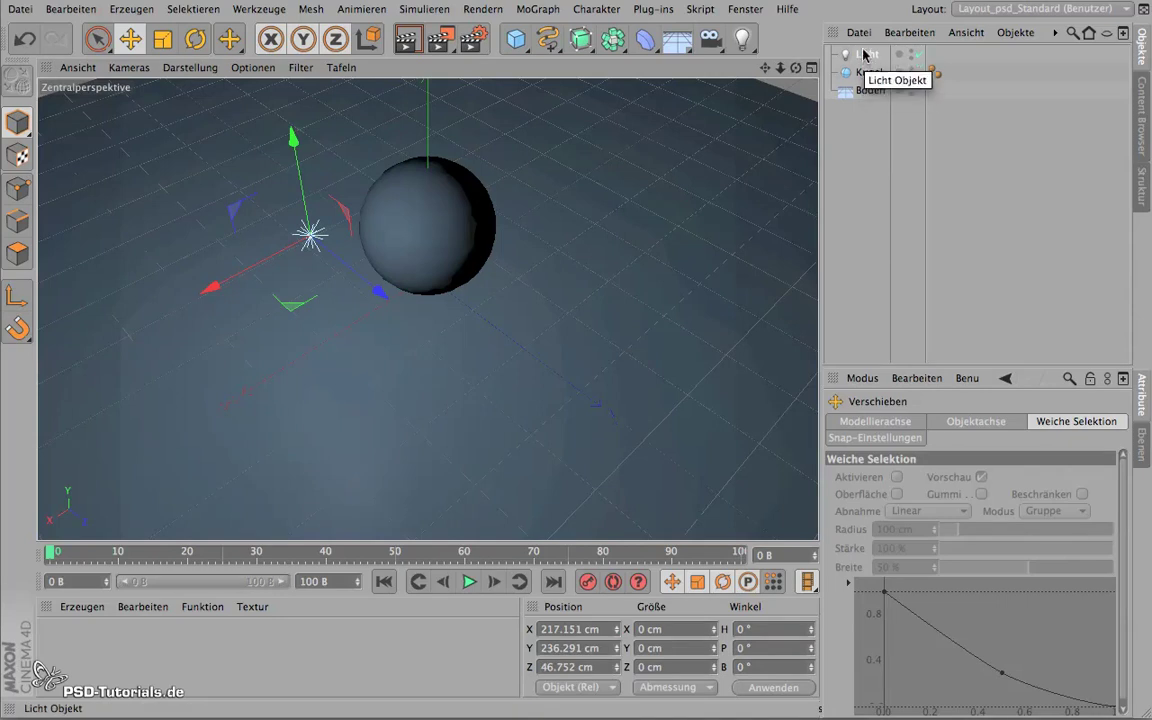
pyautogui.moveTo(448, 399)
pyautogui.keyDown('alt'); pyautogui.mouseDown()
pyautogui.moveTo(410, 333)
pyautogui.moveTo(414, 404)
pyautogui.moveTo(396, 411)
pyautogui.mouseUp(); pyautogui.keyUp('alt')
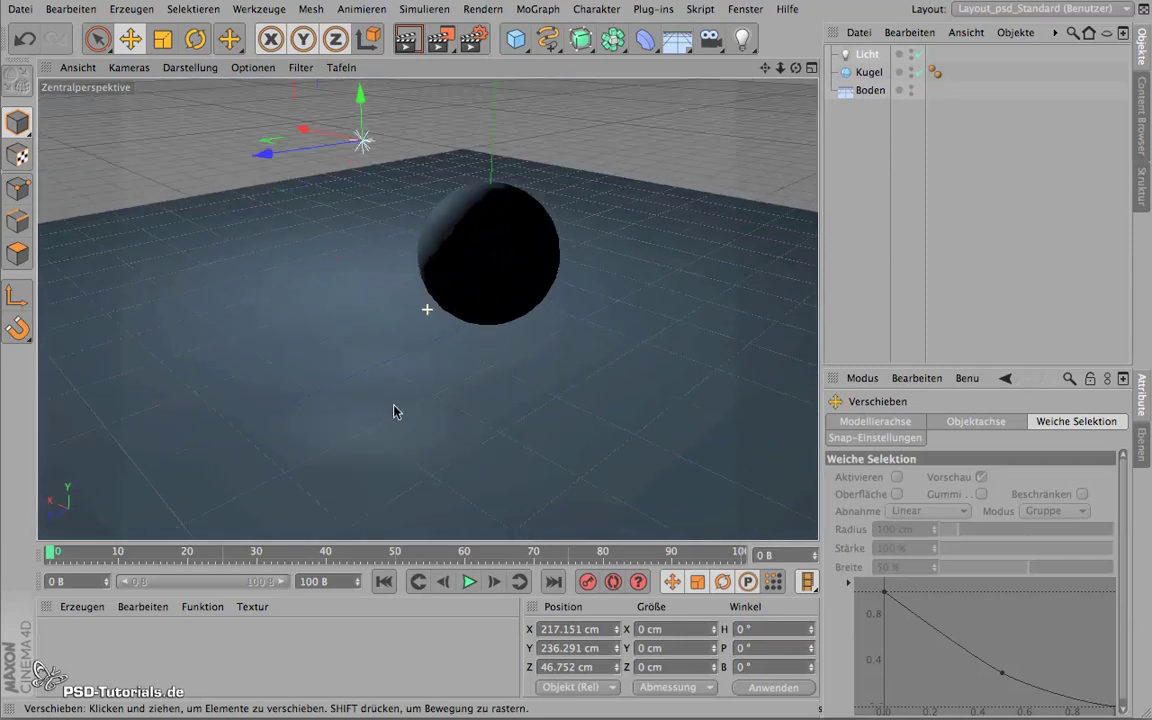
pyautogui.moveTo(241, 323)
pyautogui.keyDown('alt'); pyautogui.mouseDown()
pyautogui.moveTo(334, 321)
pyautogui.moveTo(501, 249)
pyautogui.mouseUp(); pyautogui.keyUp('alt')
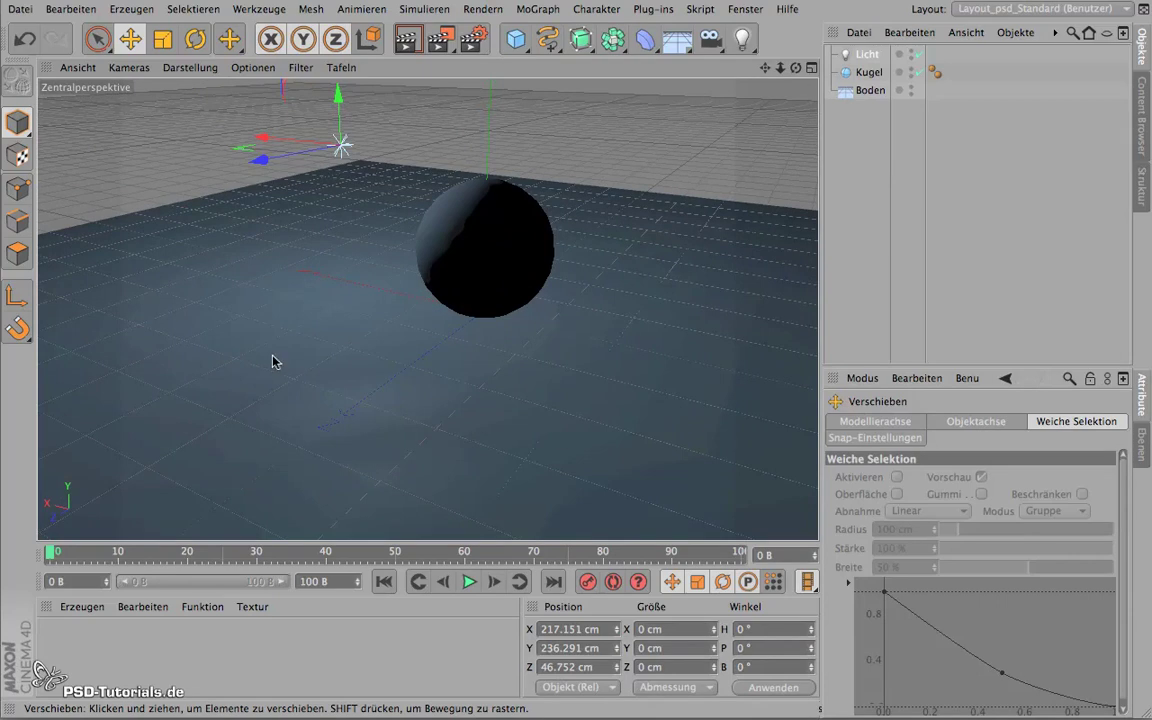
pyautogui.click(407, 39)
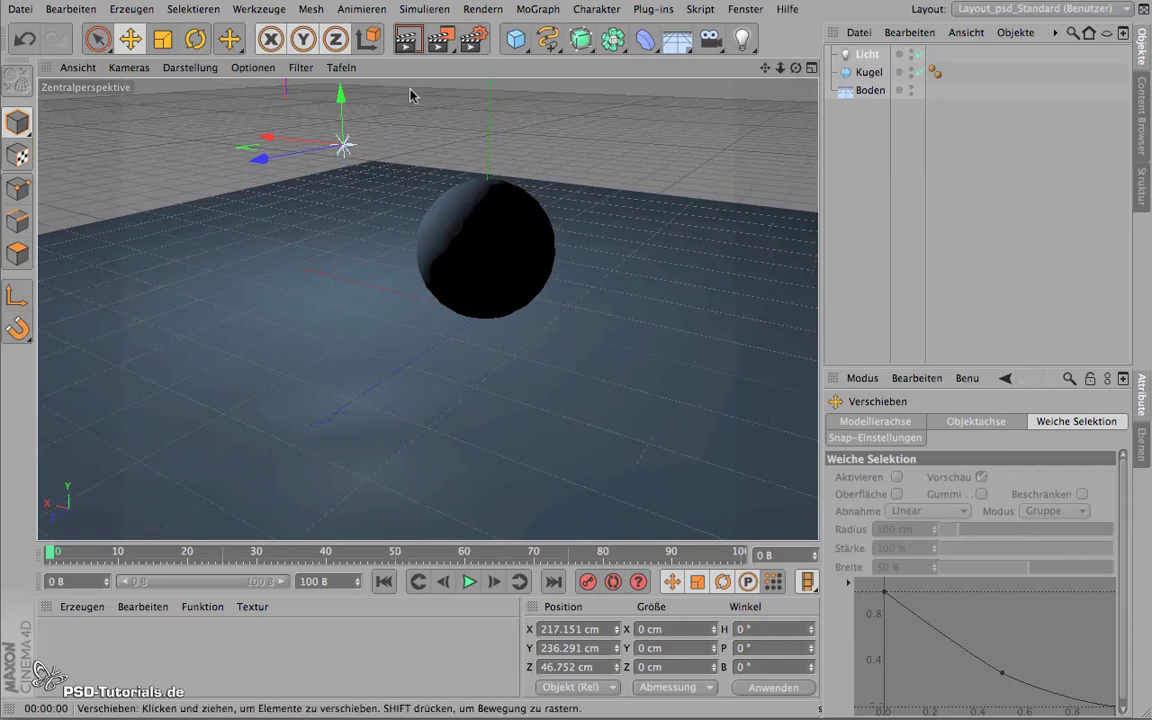
pyautogui.click(407, 42)
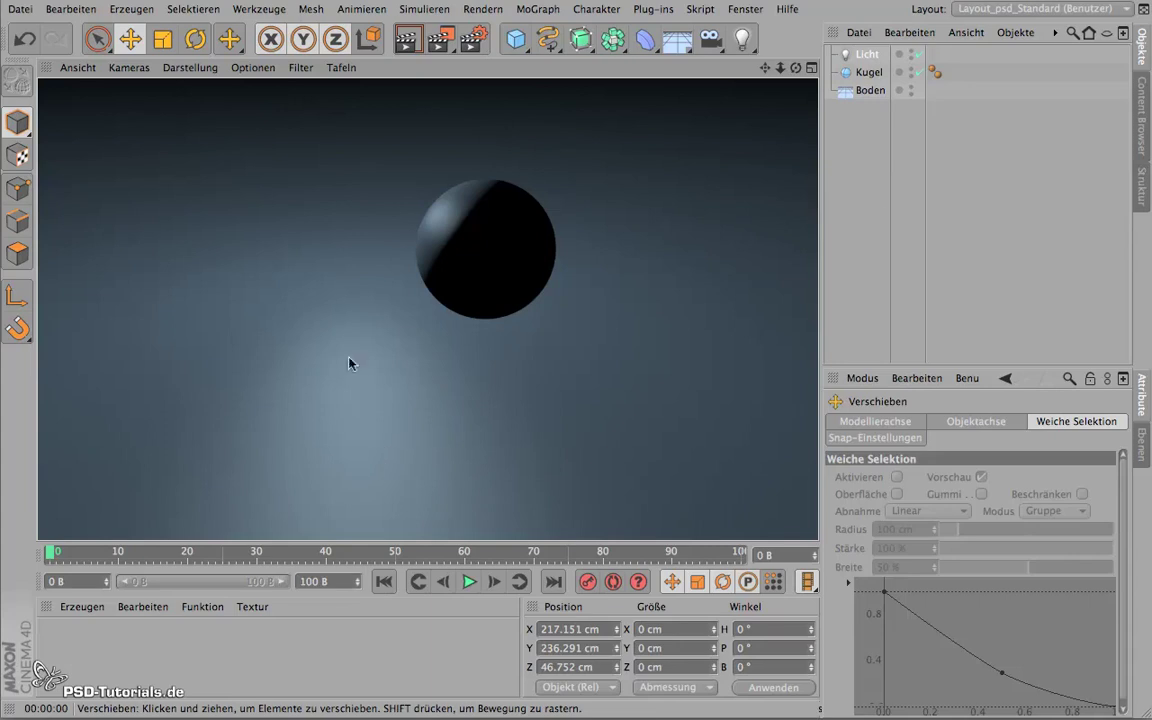
pyautogui.click(855, 200)
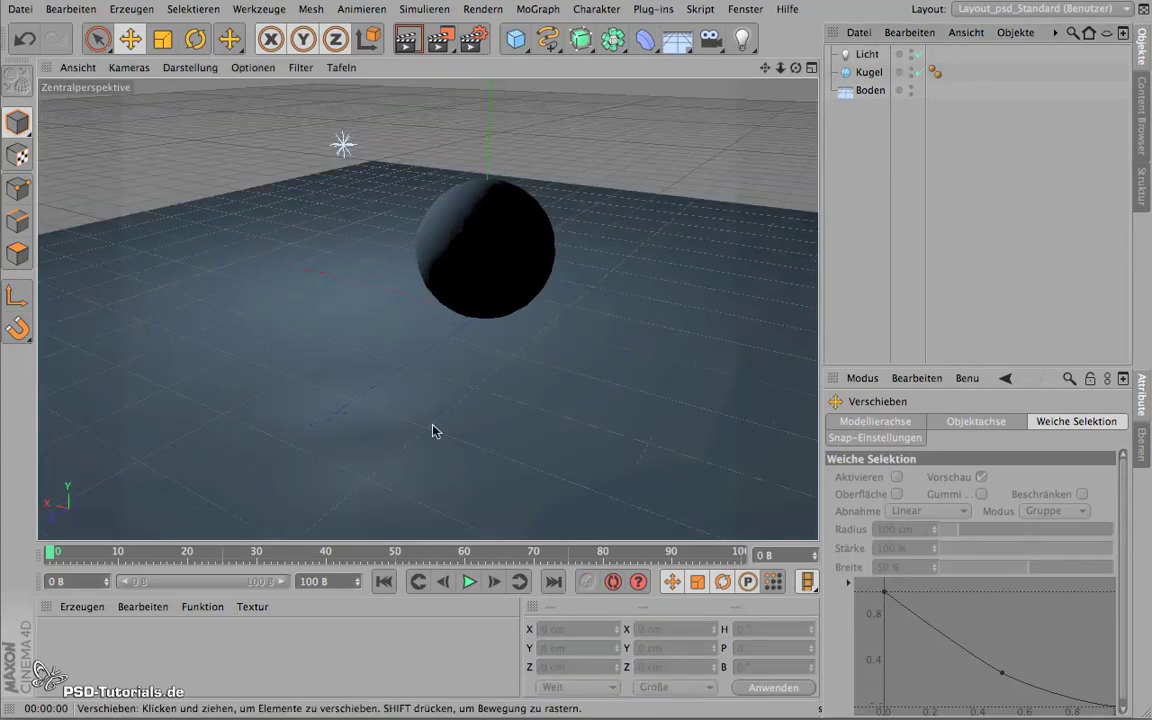
pyautogui.moveTo(430, 405)
pyautogui.keyDown('alt'); pyautogui.mouseDown()
pyautogui.moveTo(432, 147)
pyautogui.moveTo(451, 366)
pyautogui.moveTo(468, 375)
pyautogui.mouseUp(); pyautogui.keyUp('alt')
pyautogui.click(868, 72)
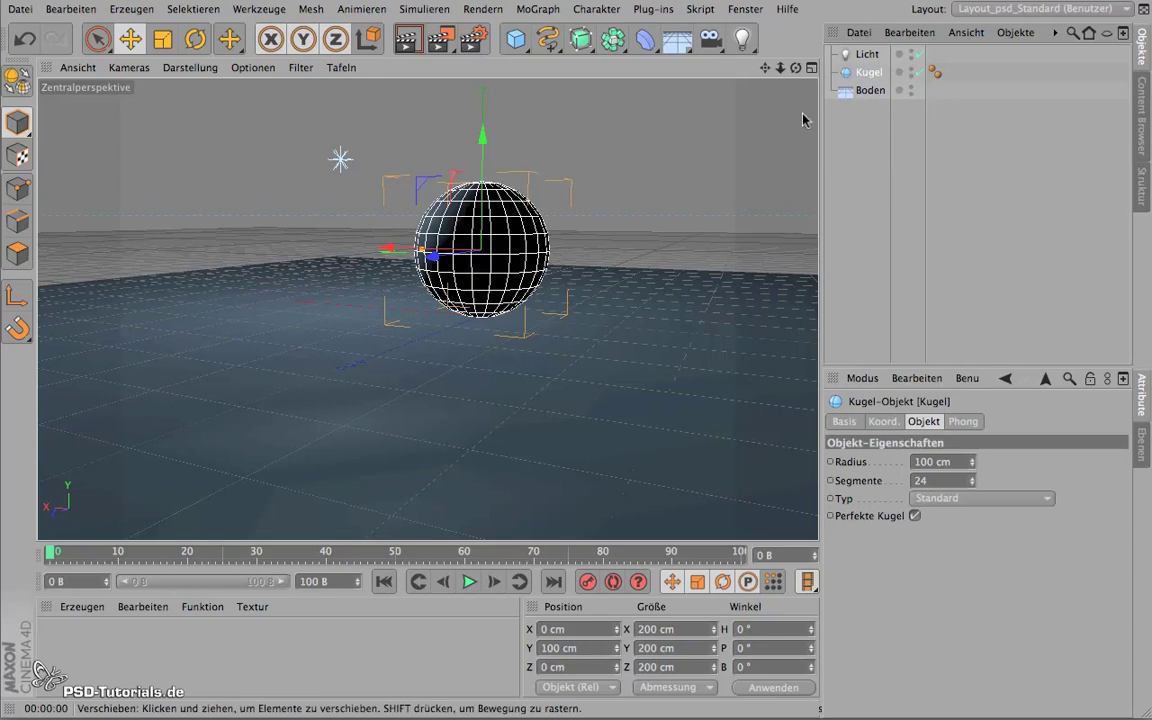
pyautogui.click(867, 55)
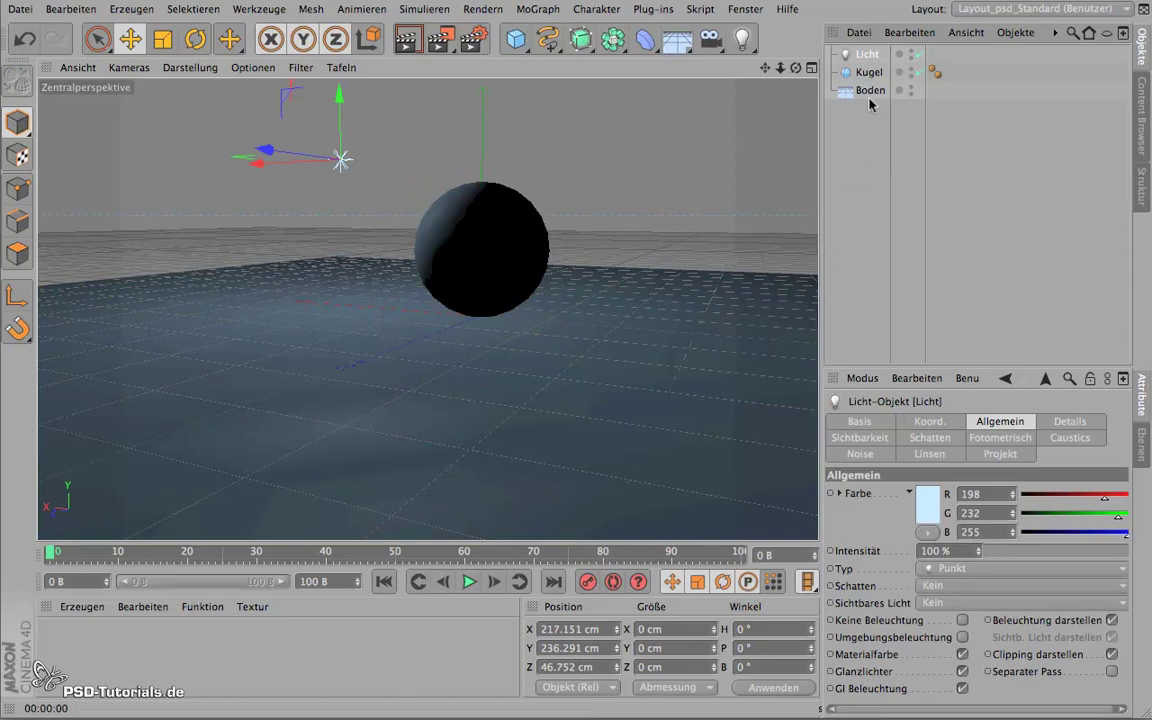
pyautogui.moveTo(530, 416)
pyautogui.keyDown('alt'); pyautogui.mouseDown()
pyautogui.moveTo(496, 463)
pyautogui.moveTo(470, 411)
pyautogui.moveTo(420, 429)
pyautogui.mouseUp(); pyautogui.keyUp('alt')
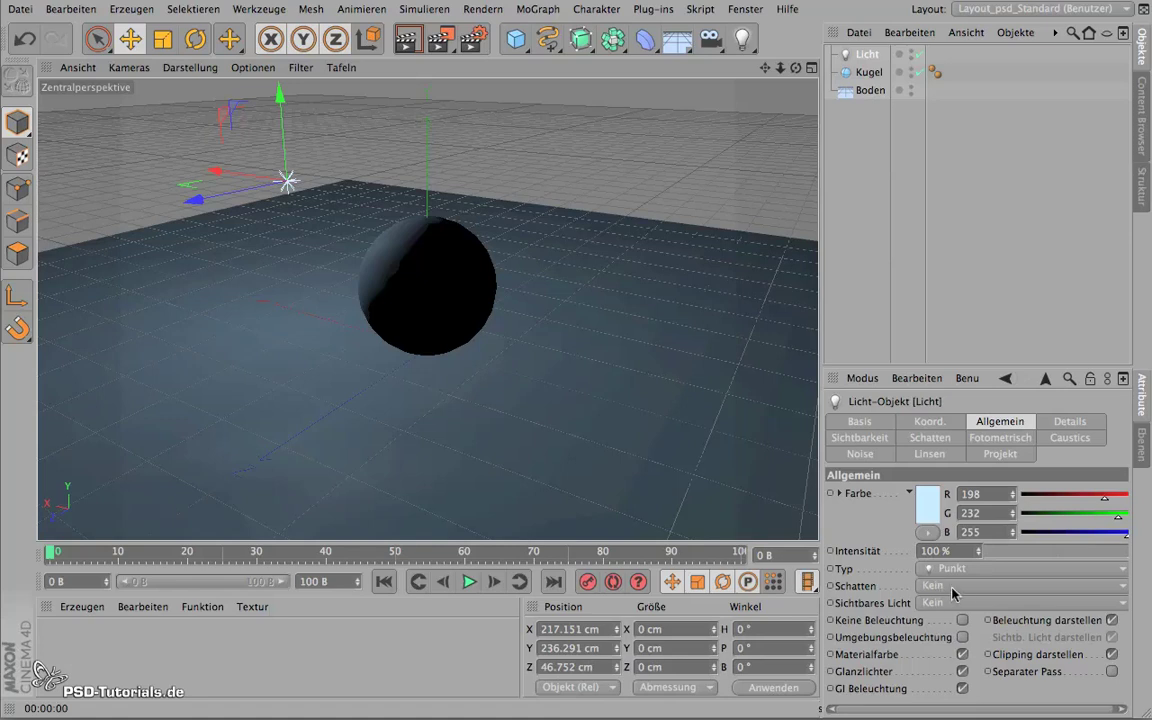
# Set Licht's shadows to Shad.-Maps (Weich) and render a preview of the soft shadow
pyautogui.click(1121, 587)
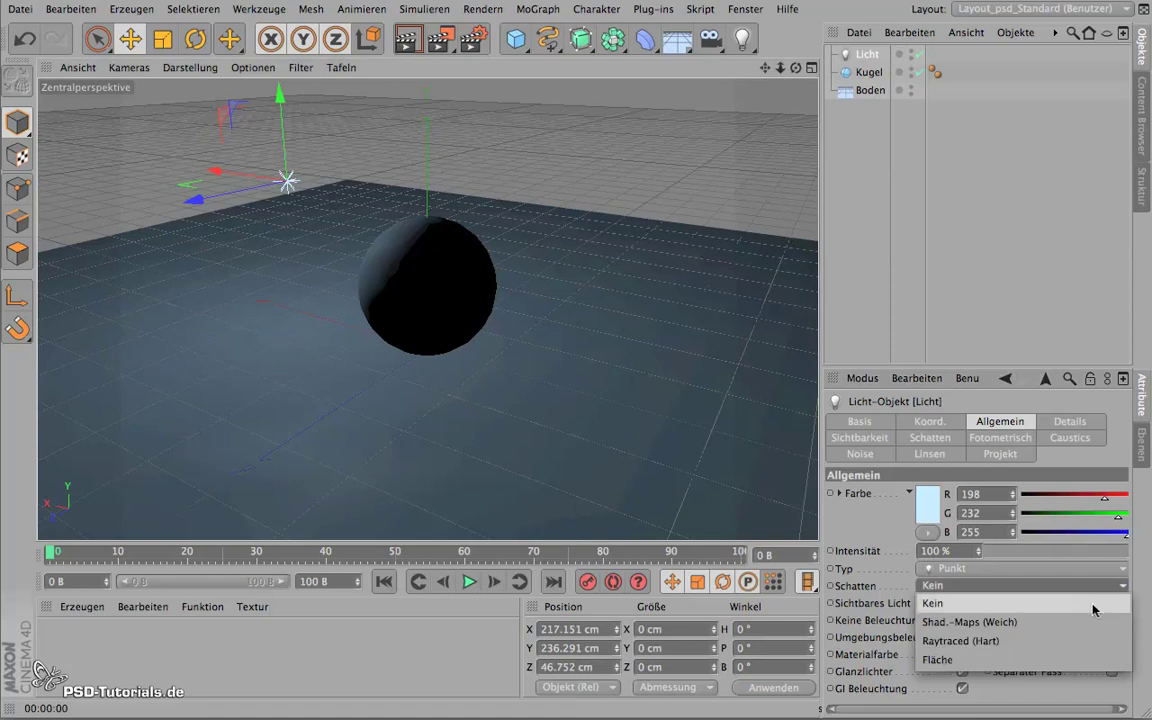
pyautogui.click(1040, 624)
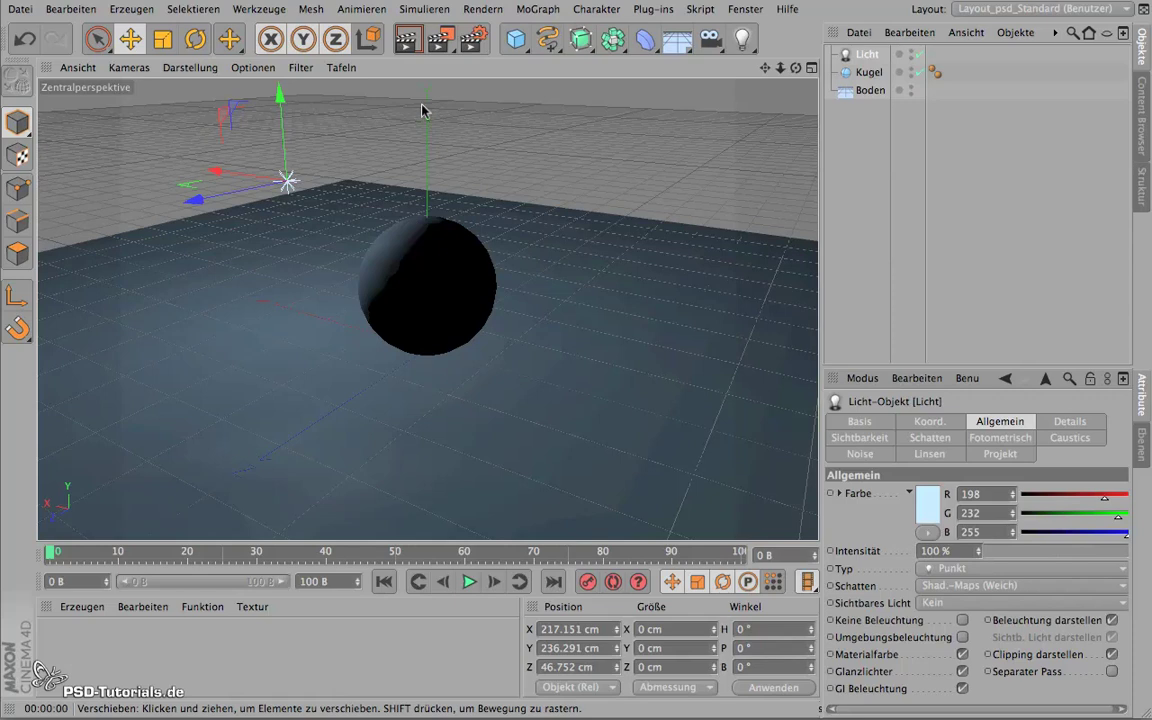
pyautogui.click(408, 45)
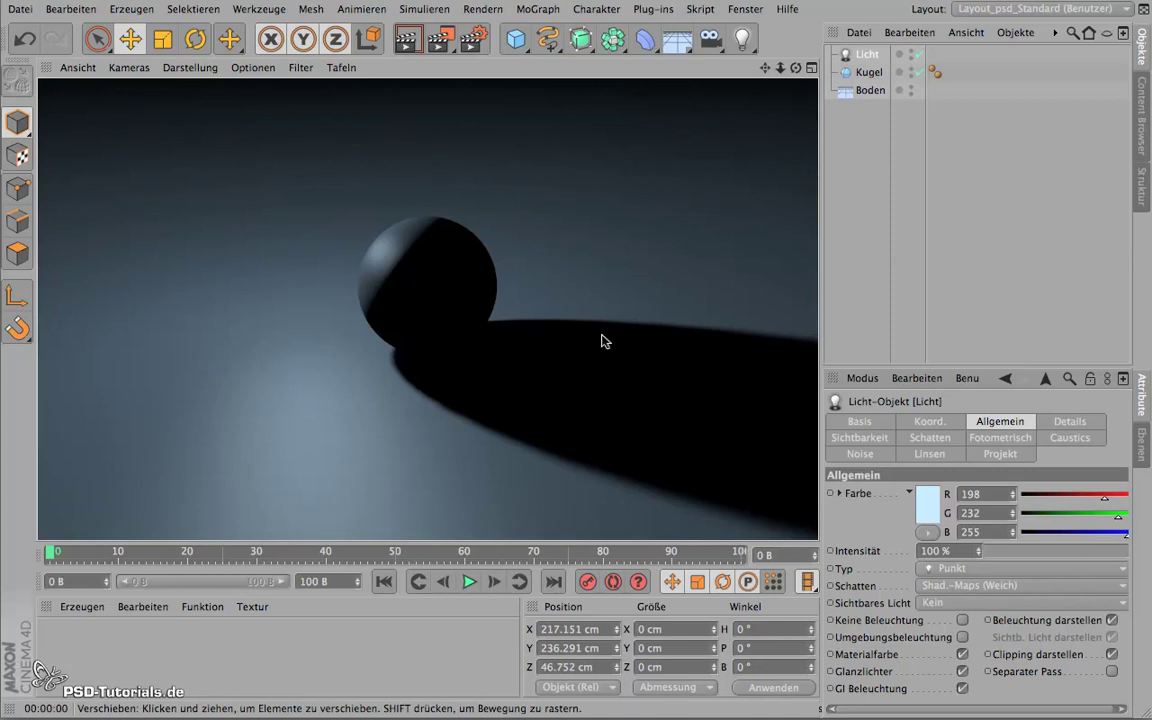
# Add Licht.1 near X −232, Y 174 cm at 41 % intensity and render both lights
pyautogui.click(745, 40)
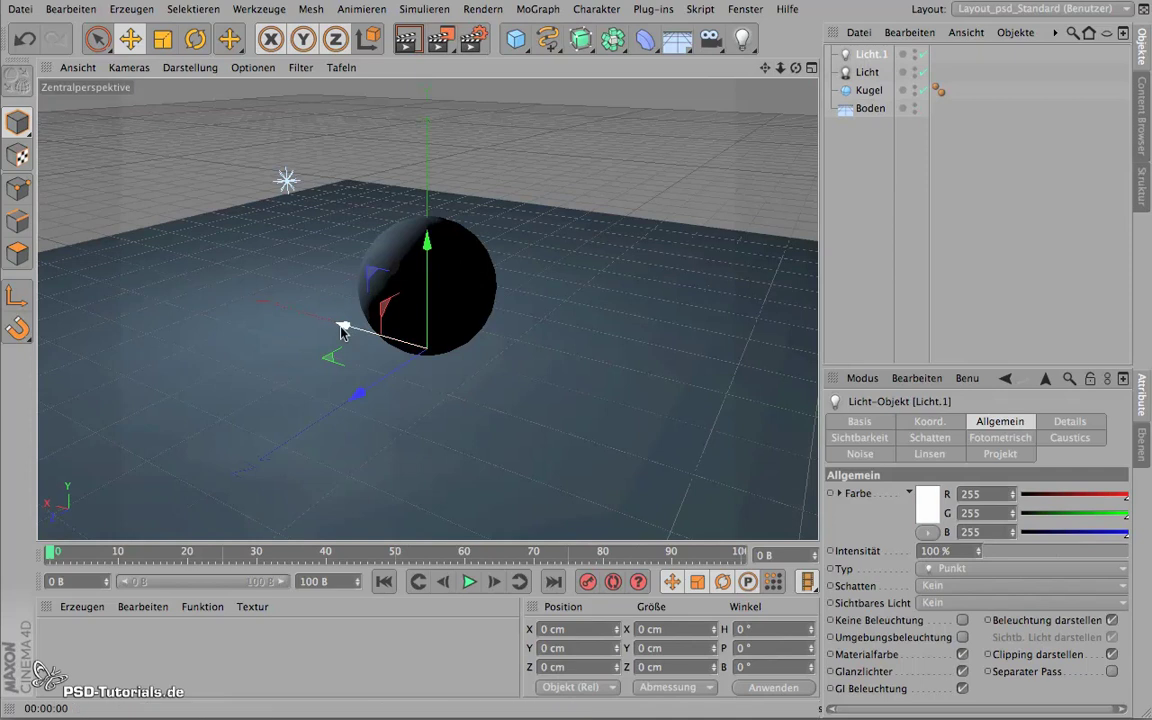
pyautogui.moveTo(424, 243); pyautogui.dragTo(424, 167)
pyautogui.moveTo(342, 262); pyautogui.dragTo(468, 293)
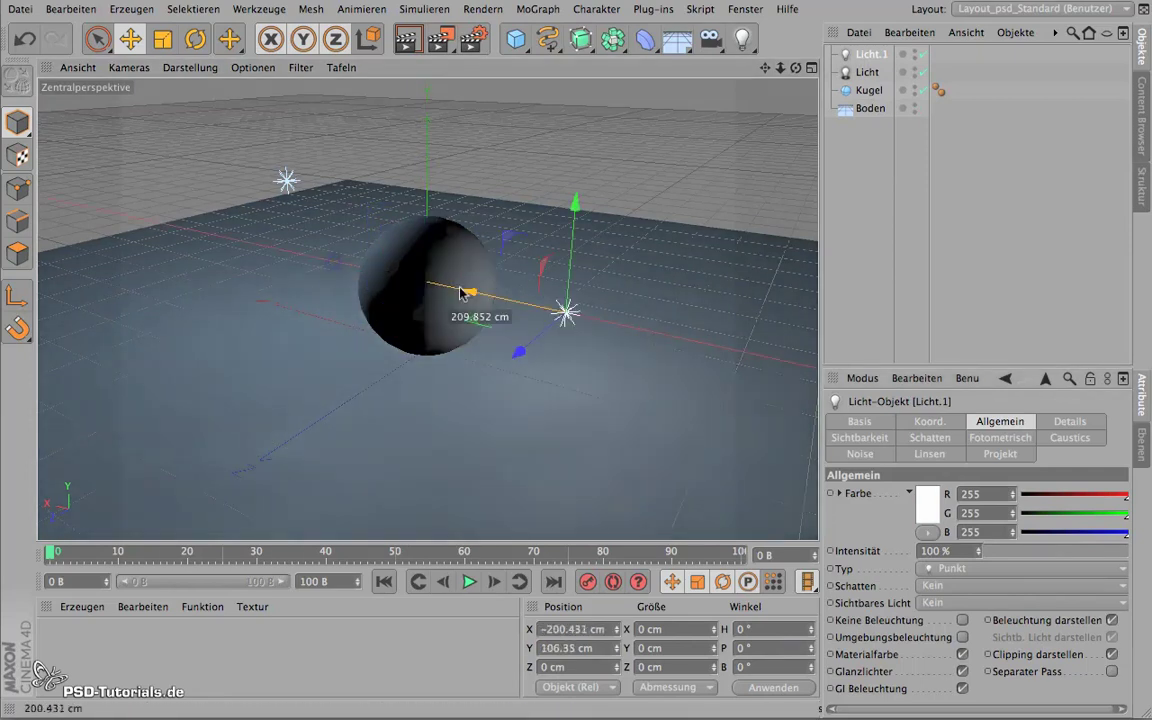
pyautogui.moveTo(591, 228); pyautogui.dragTo(604, 158)
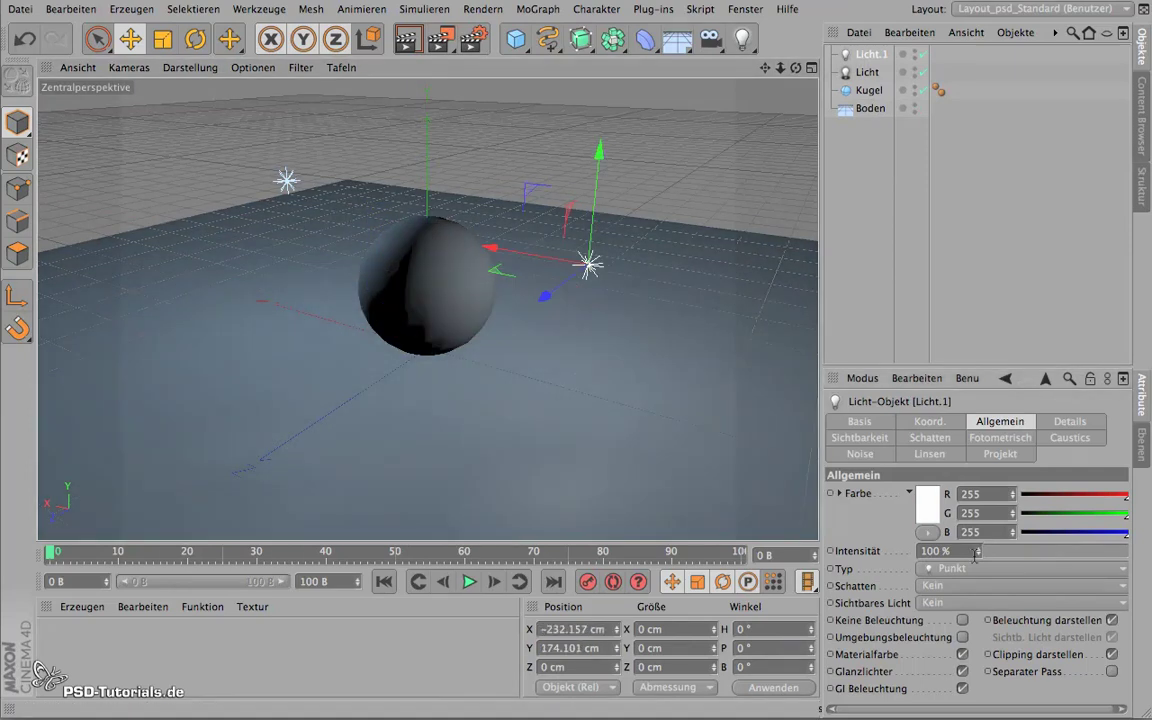
pyautogui.moveTo(975, 553); pyautogui.dragTo(980, 611)
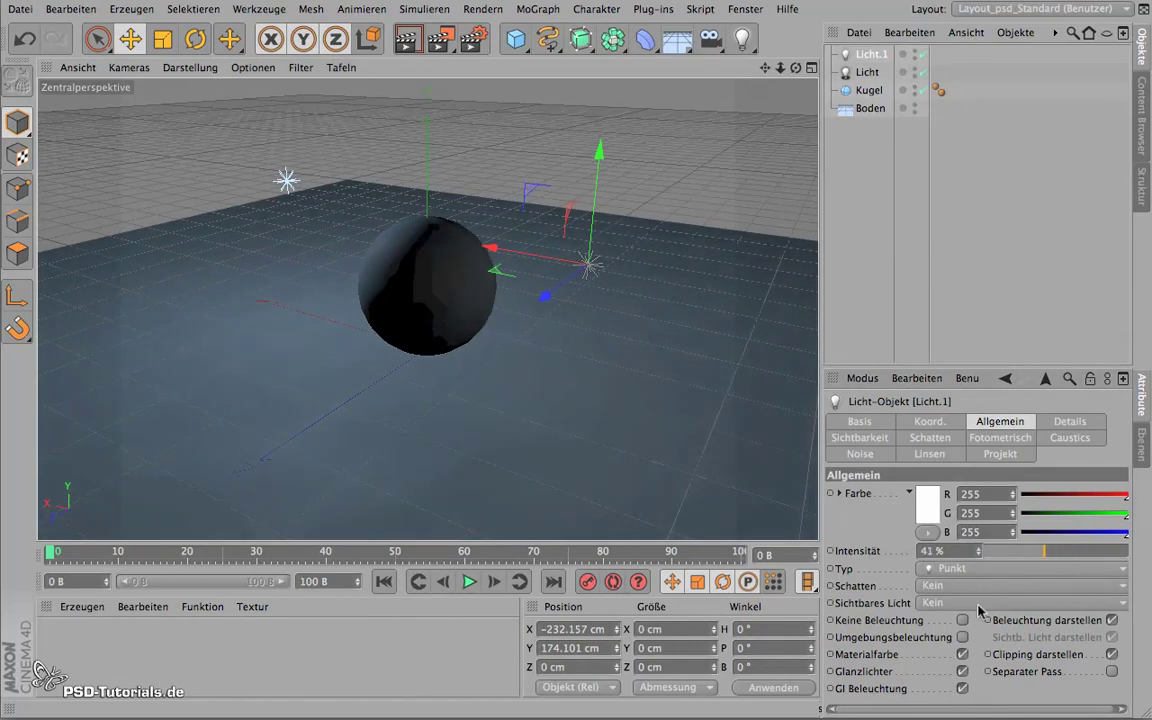
pyautogui.click(407, 39)
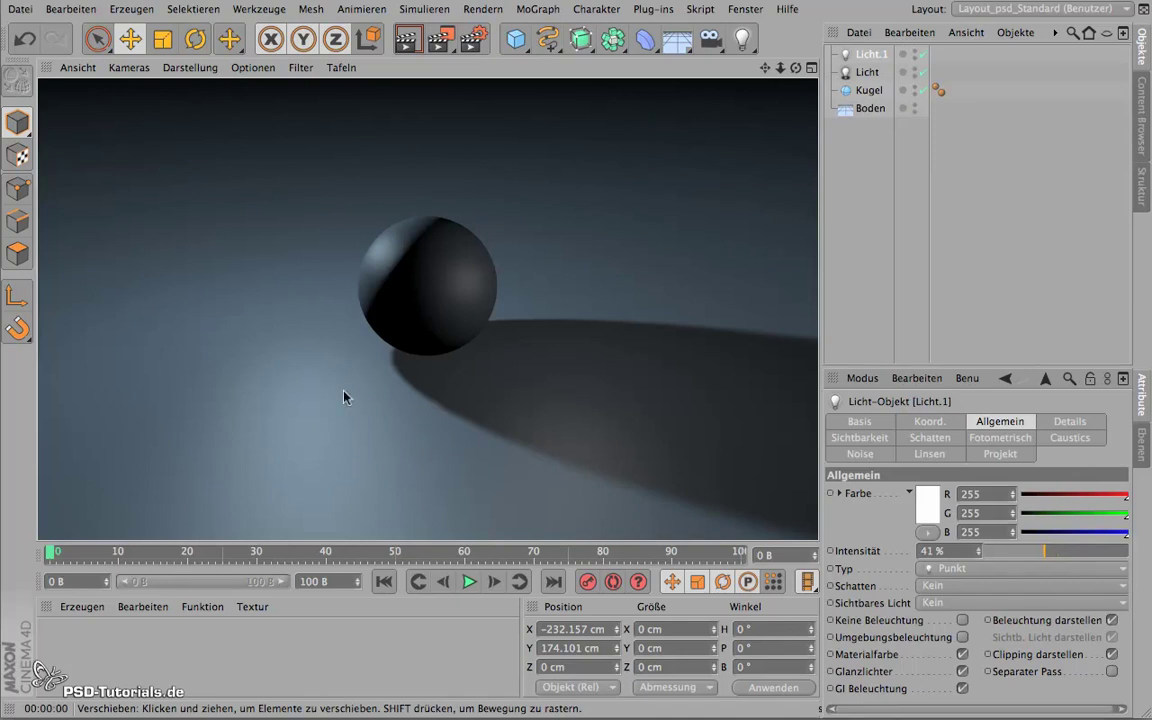
pyautogui.keyDown('alt'); pyautogui.moveTo(442, 457); pyautogui.dragTo(282, 398); pyautogui.keyUp('alt')
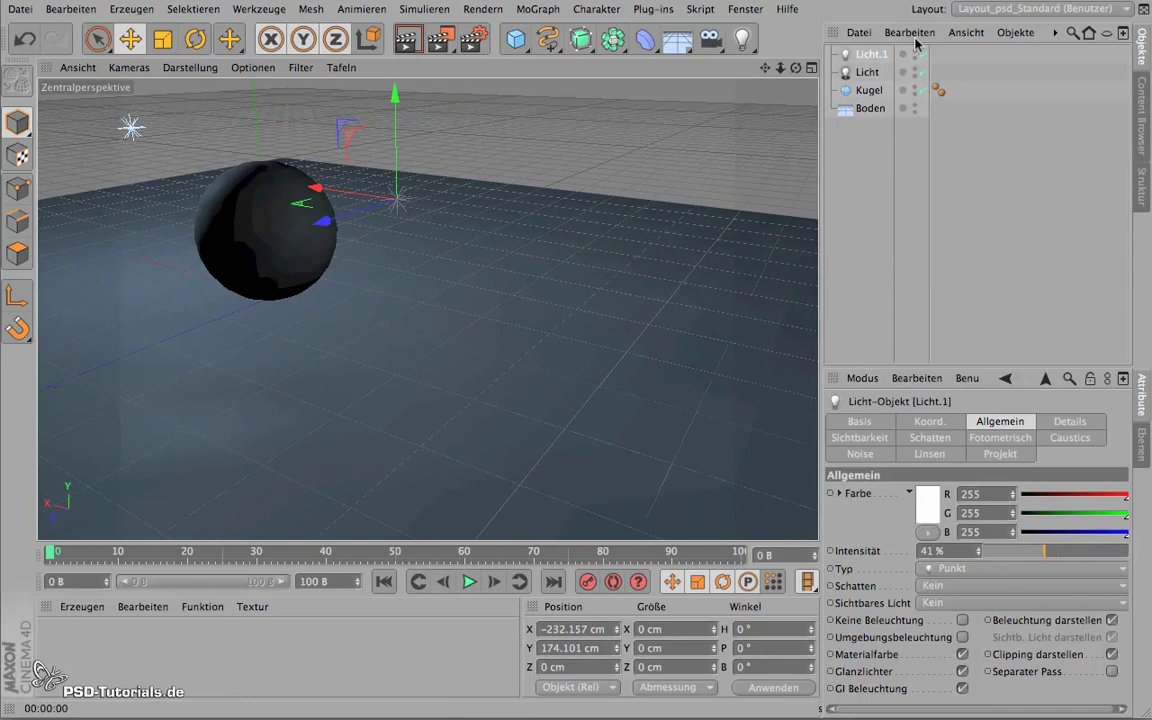
# Switch Licht's shadows to Raytraced (Hart) and render the sharp-edged sphere shadow
pyautogui.click(866, 76)
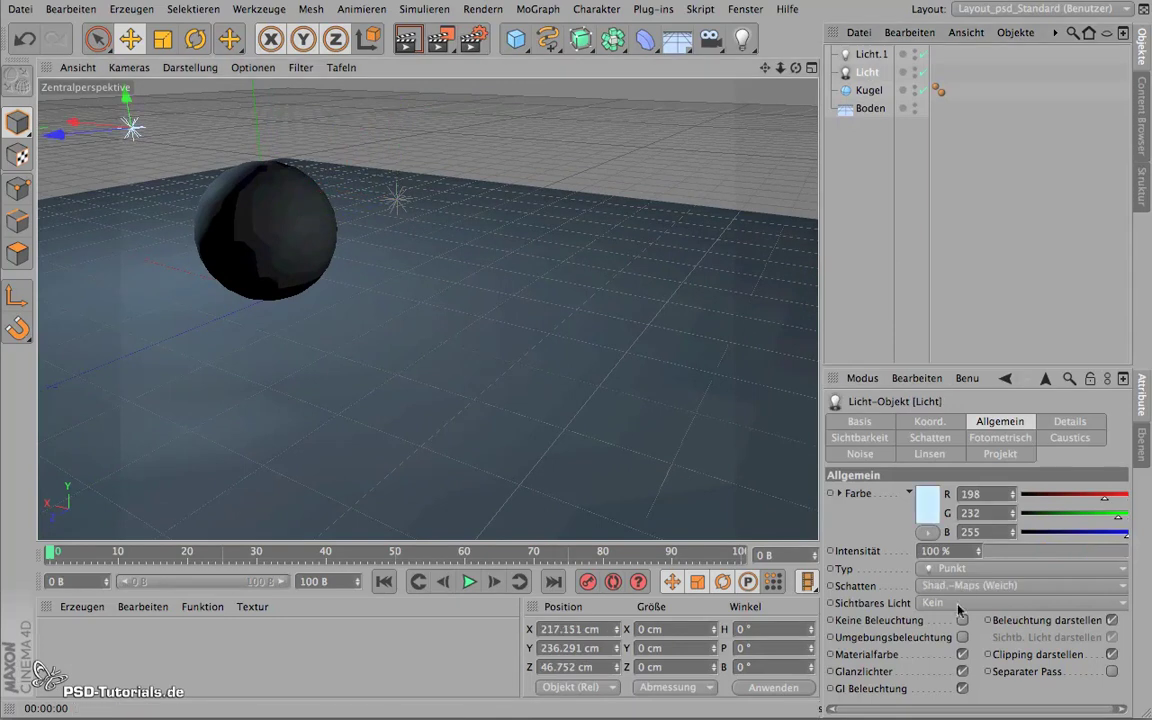
pyautogui.click(930, 588)
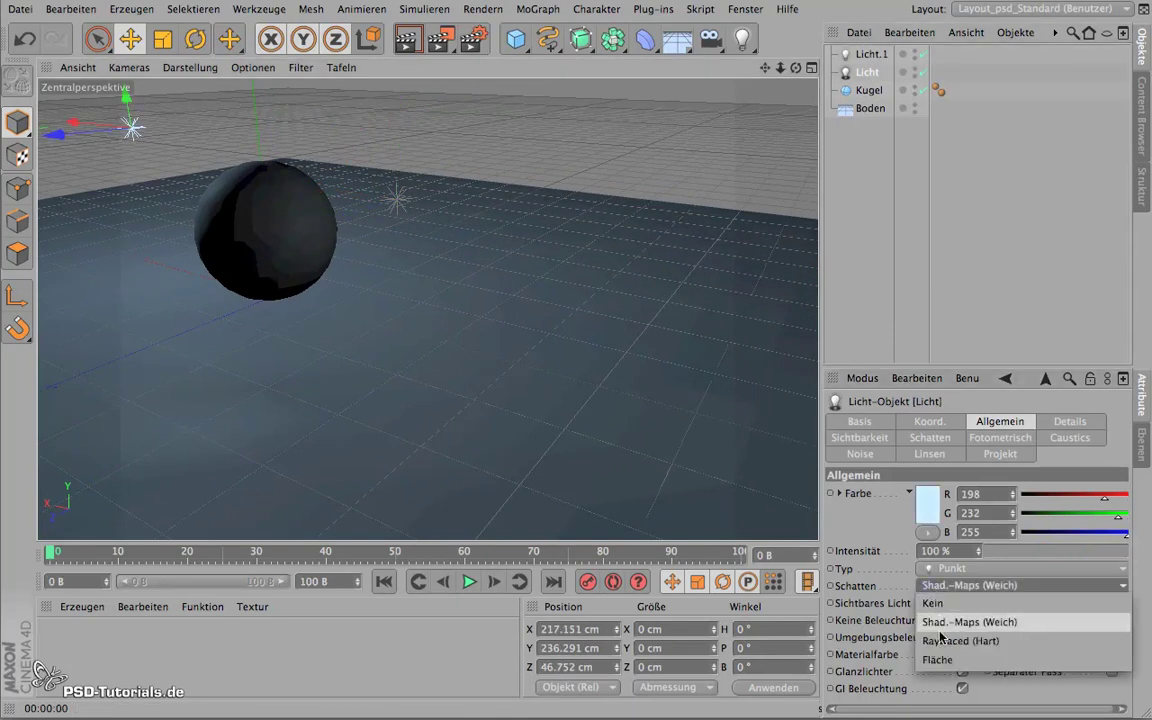
pyautogui.click(932, 641)
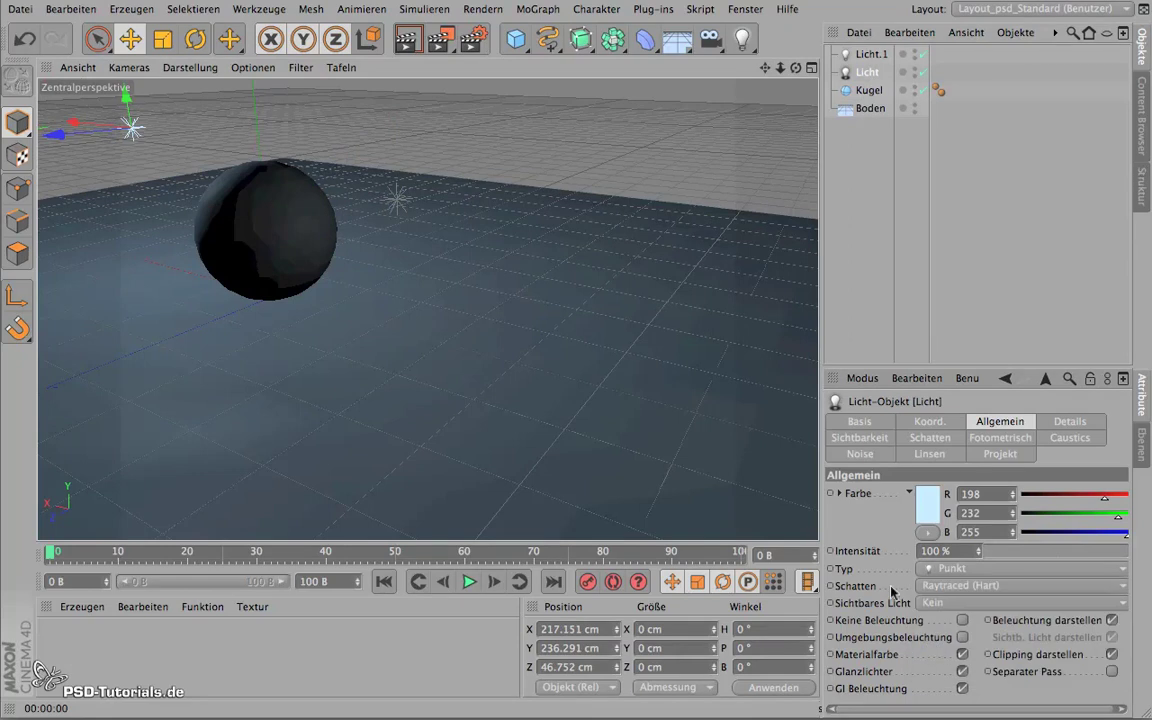
pyautogui.click(410, 46)
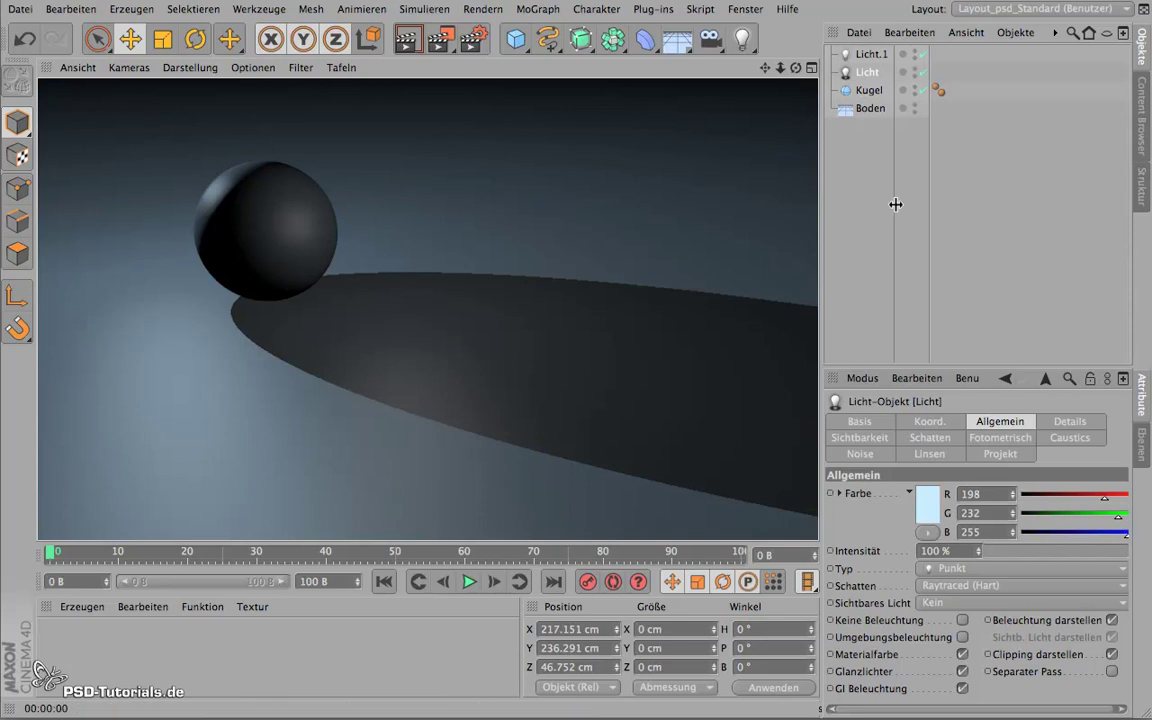
# Switch Licht's shadows to Fläche (area) and render the sphere's soft, diffuse shadow
pyautogui.click(929, 588)
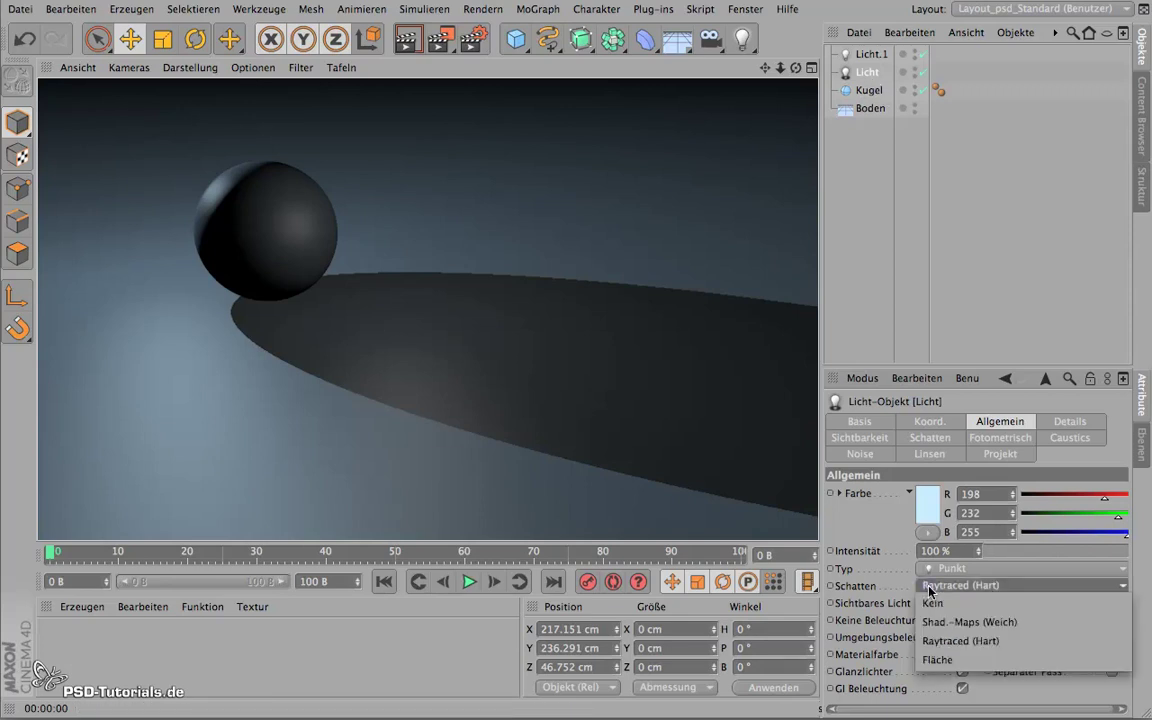
pyautogui.click(931, 661)
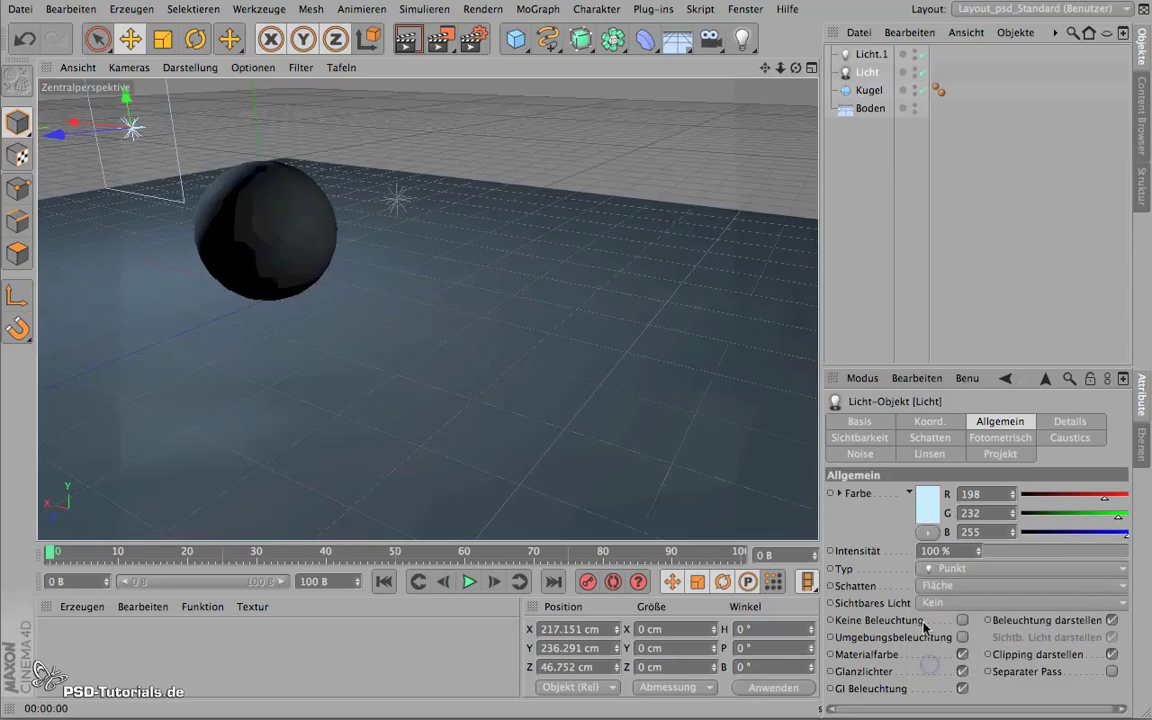
pyautogui.click(408, 40)
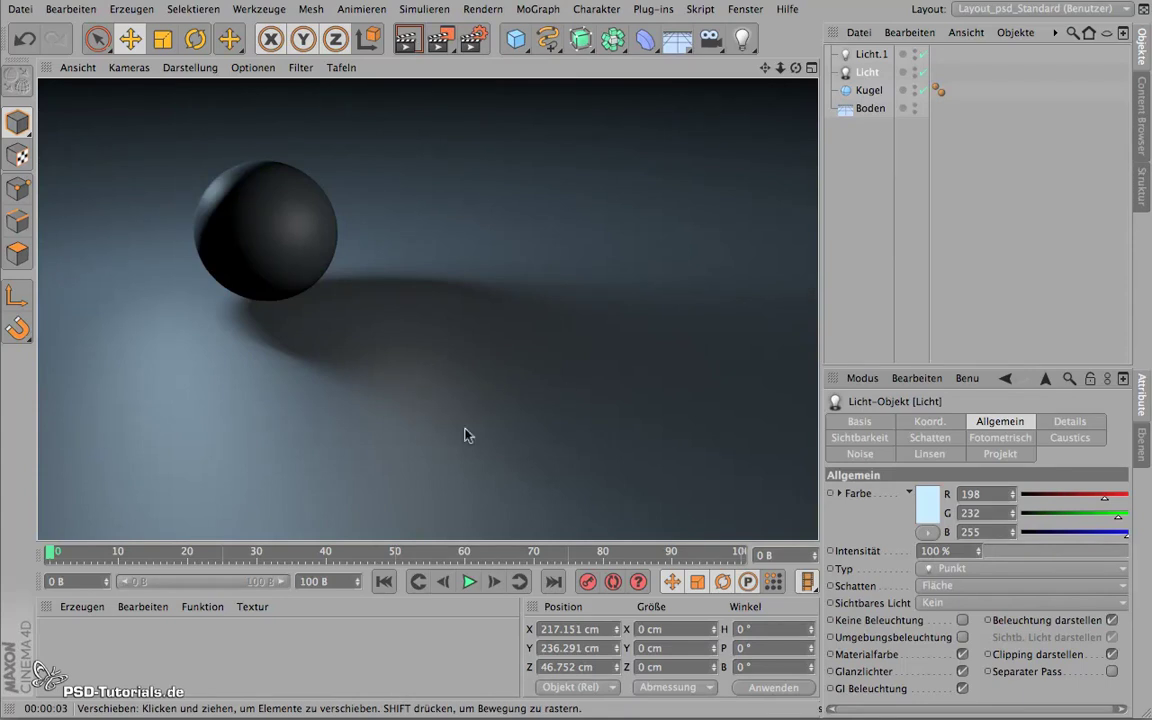
# Disable the fill light Licht.1 and render with only the main light
pyautogui.click(923, 55)
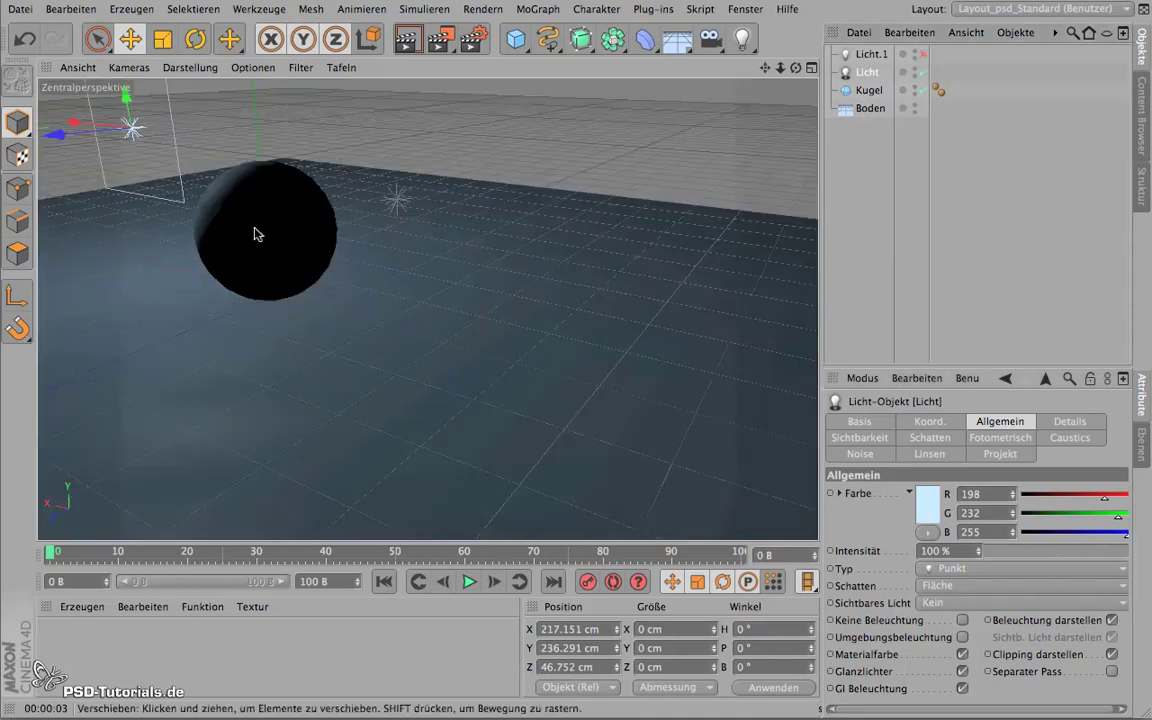
pyautogui.click(407, 40)
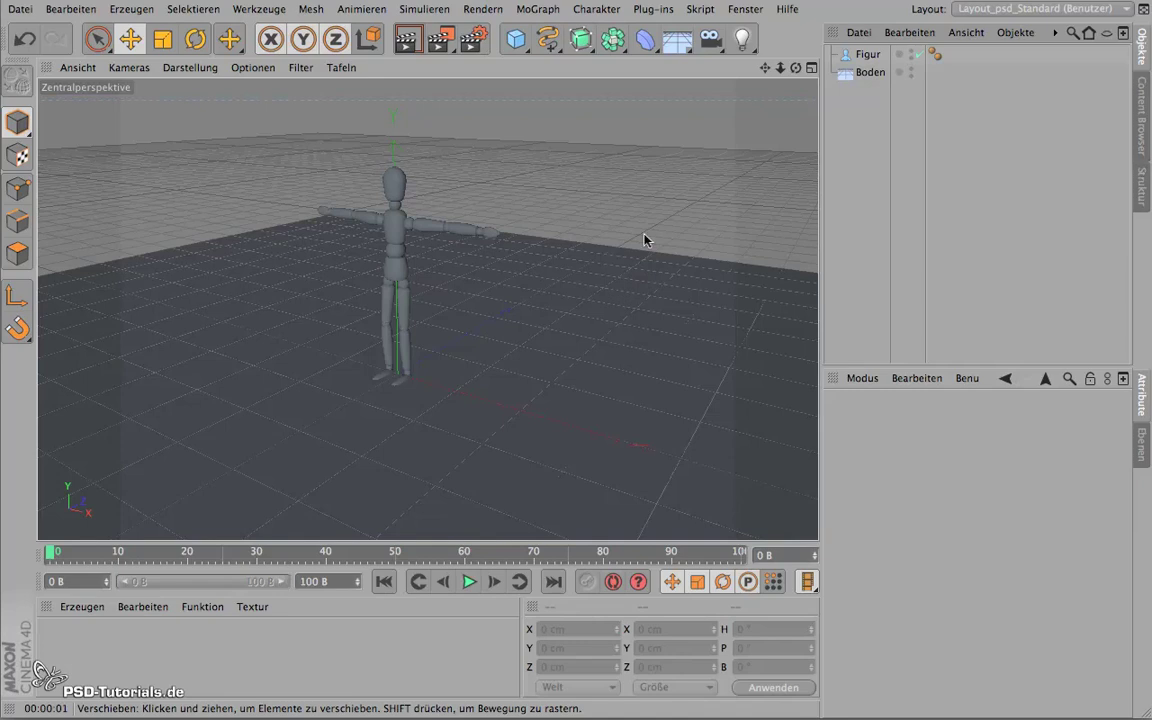
# Add a point light and raise it to Y 272.101 cm, Z −252.997 cm behind the figure
pyautogui.click(743, 38)
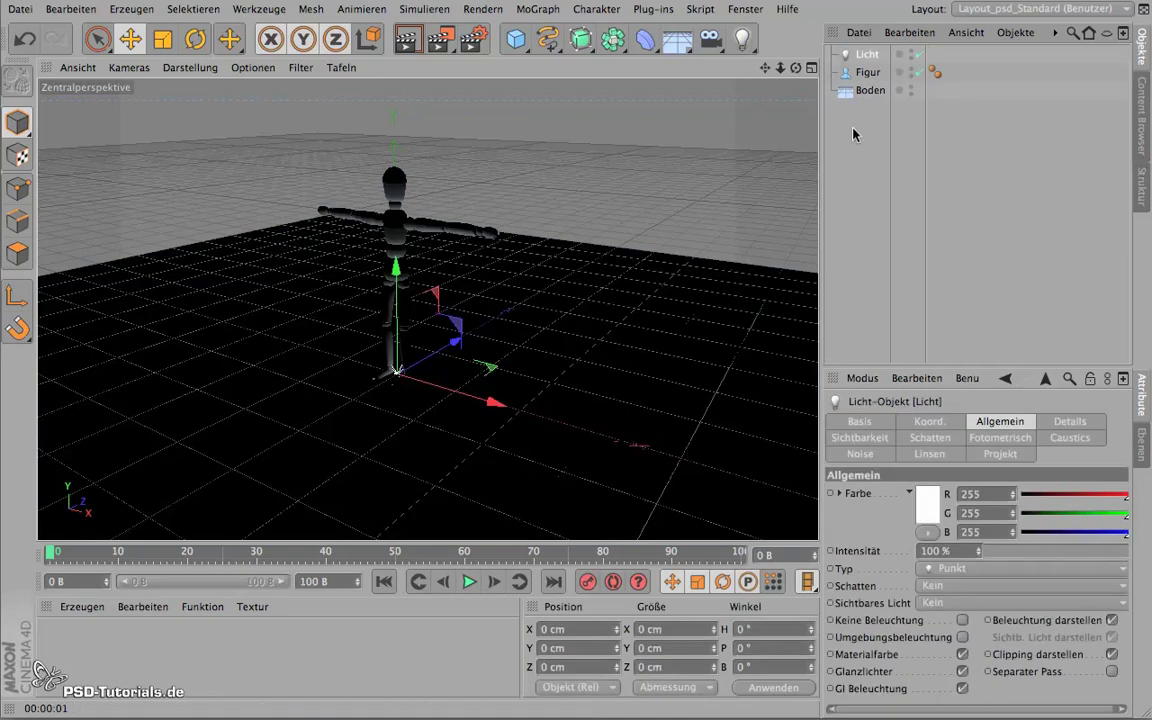
pyautogui.moveTo(397, 268); pyautogui.dragTo(350, 285)
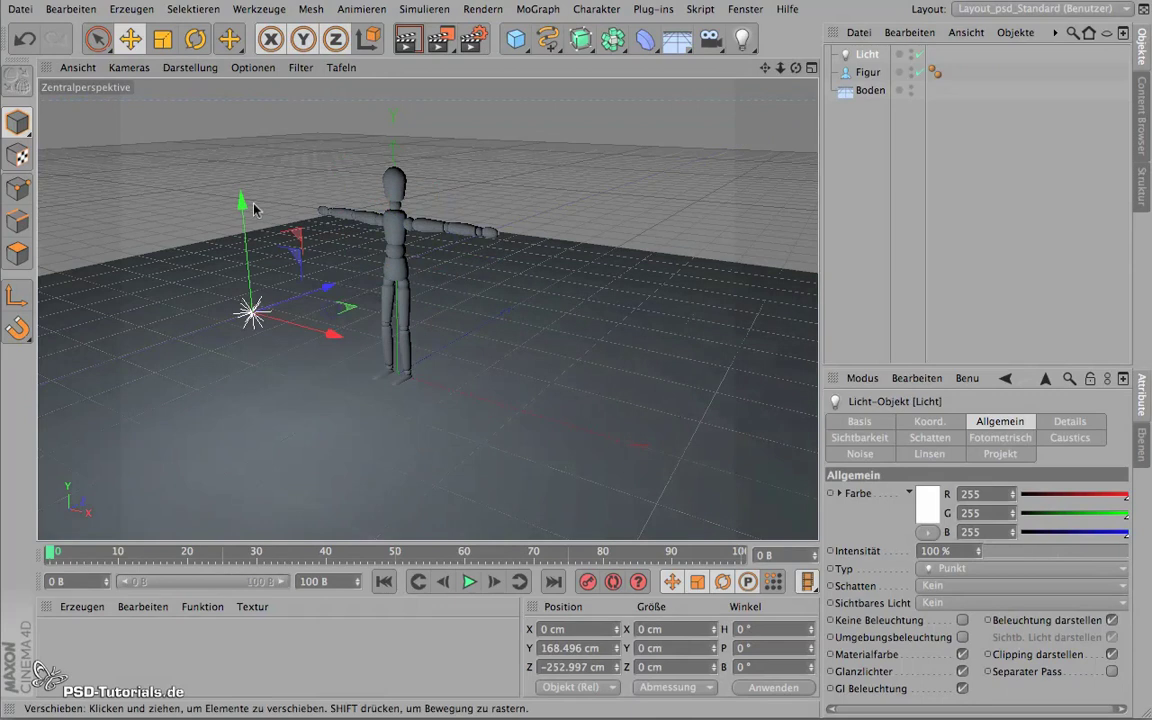
pyautogui.moveTo(252, 210)
pyautogui.mouseDown()
pyautogui.moveTo(224, 67)
pyautogui.moveTo(232, 100)
pyautogui.mouseUp()
pyautogui.moveTo(533, 348)
pyautogui.keyDown('alt'); pyautogui.mouseDown()
pyautogui.moveTo(216, 337)
pyautogui.moveTo(383, 319)
pyautogui.moveTo(447, 329)
pyautogui.moveTo(464, 313)
pyautogui.mouseUp(); pyautogui.keyUp('alt')
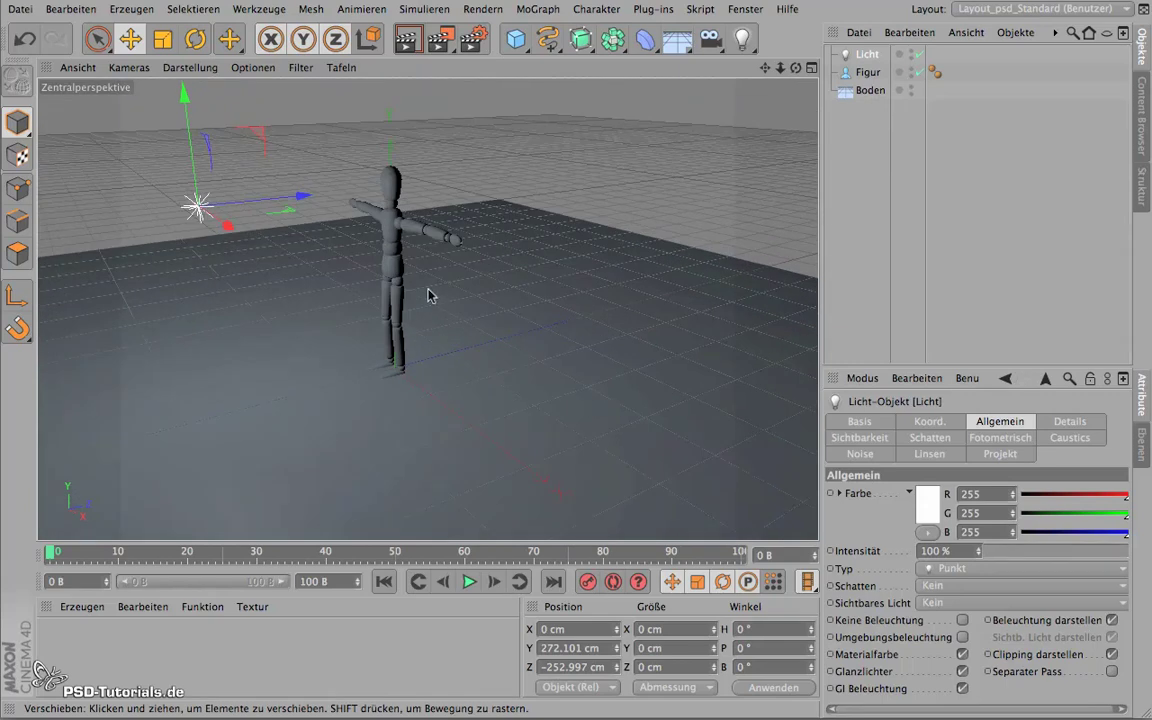
# Change the new light's type to Spot so its cone reaches toward the mannequin
pyautogui.click(947, 569)
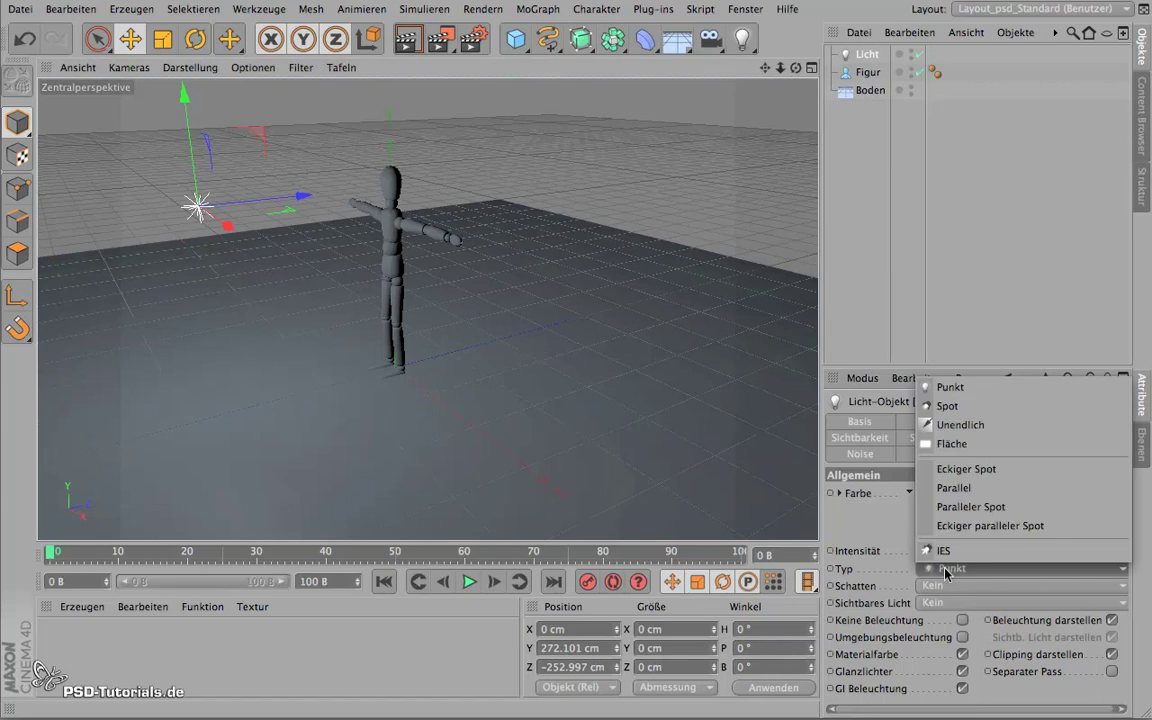
pyautogui.click(968, 409)
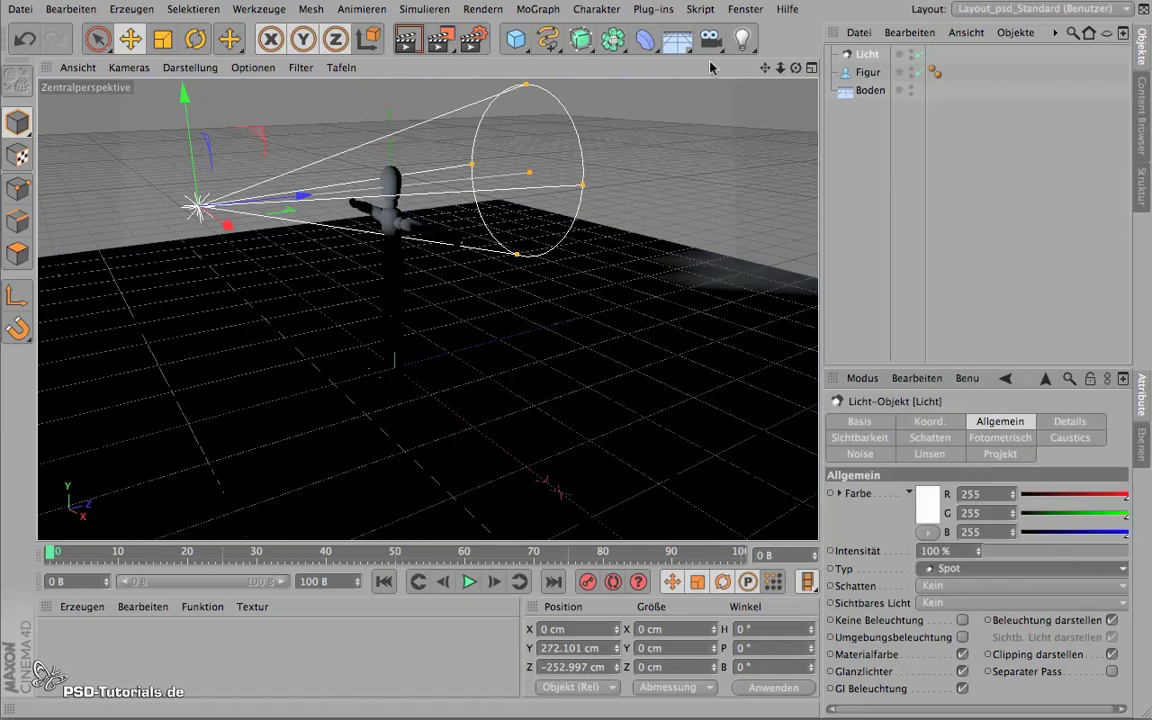
pyautogui.click(745, 42)
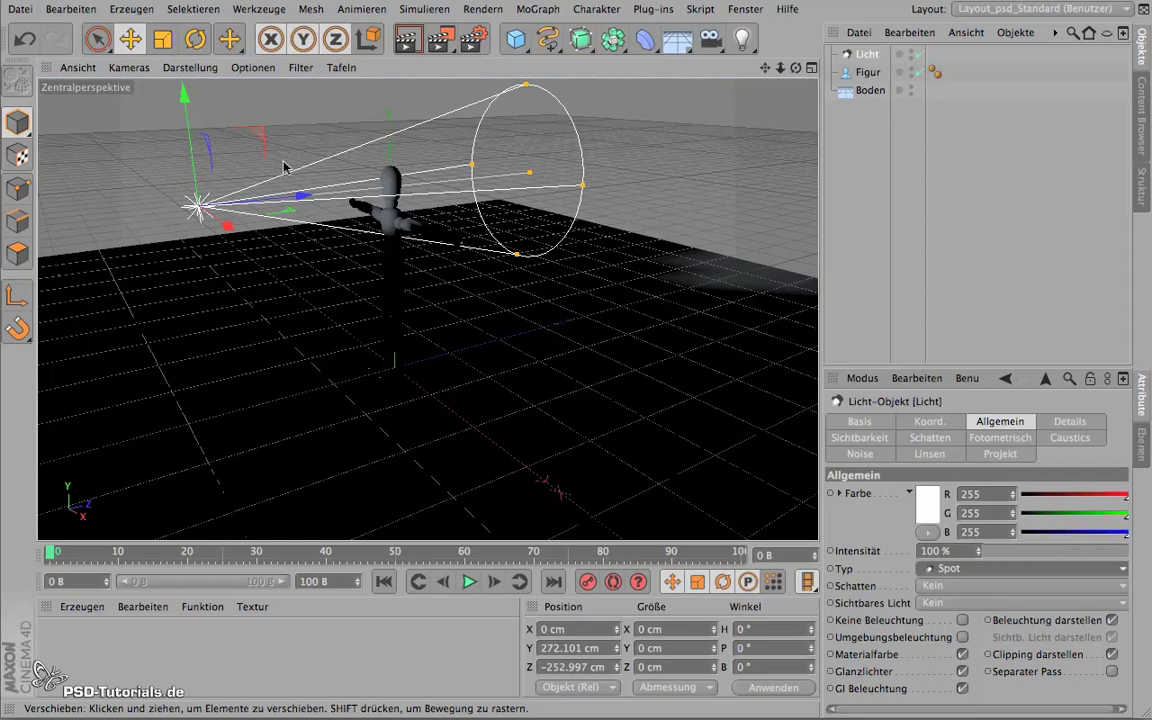
# Try tilting the spotlight, undo it, then drag the cone handle outward to widen the beam
pyautogui.press('r')
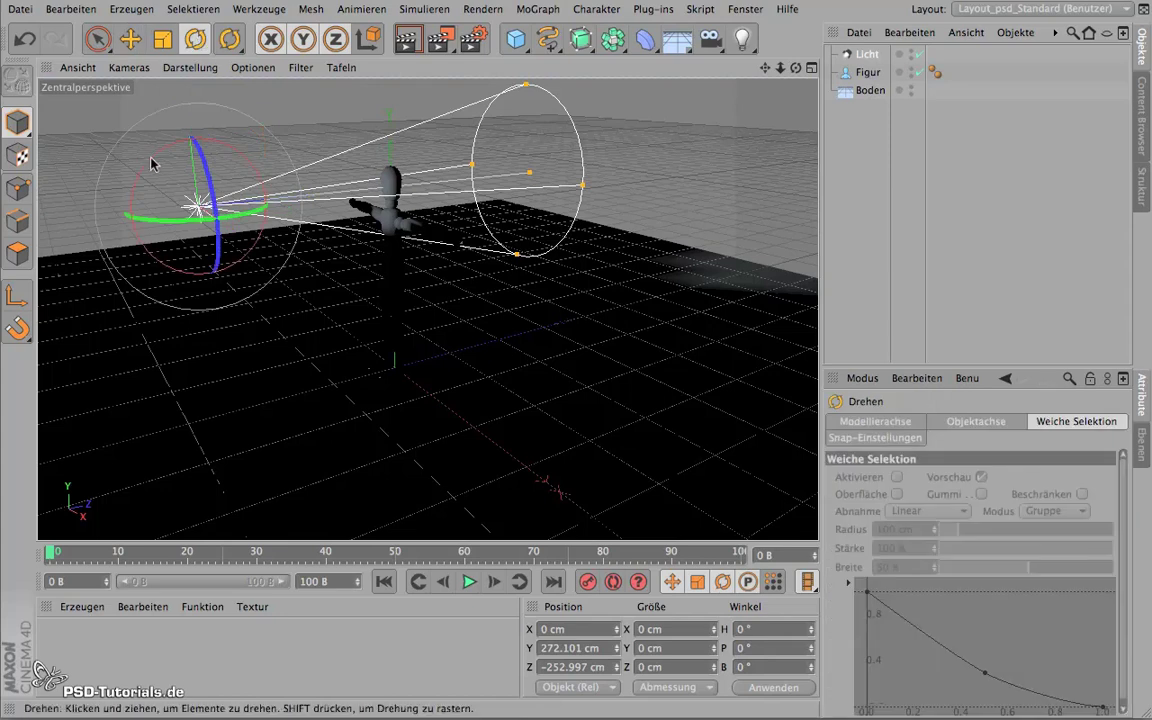
pyautogui.moveTo(146, 166)
pyautogui.mouseDown()
pyautogui.moveTo(182, 137)
pyautogui.moveTo(143, 160)
pyautogui.moveTo(177, 162)
pyautogui.mouseUp()
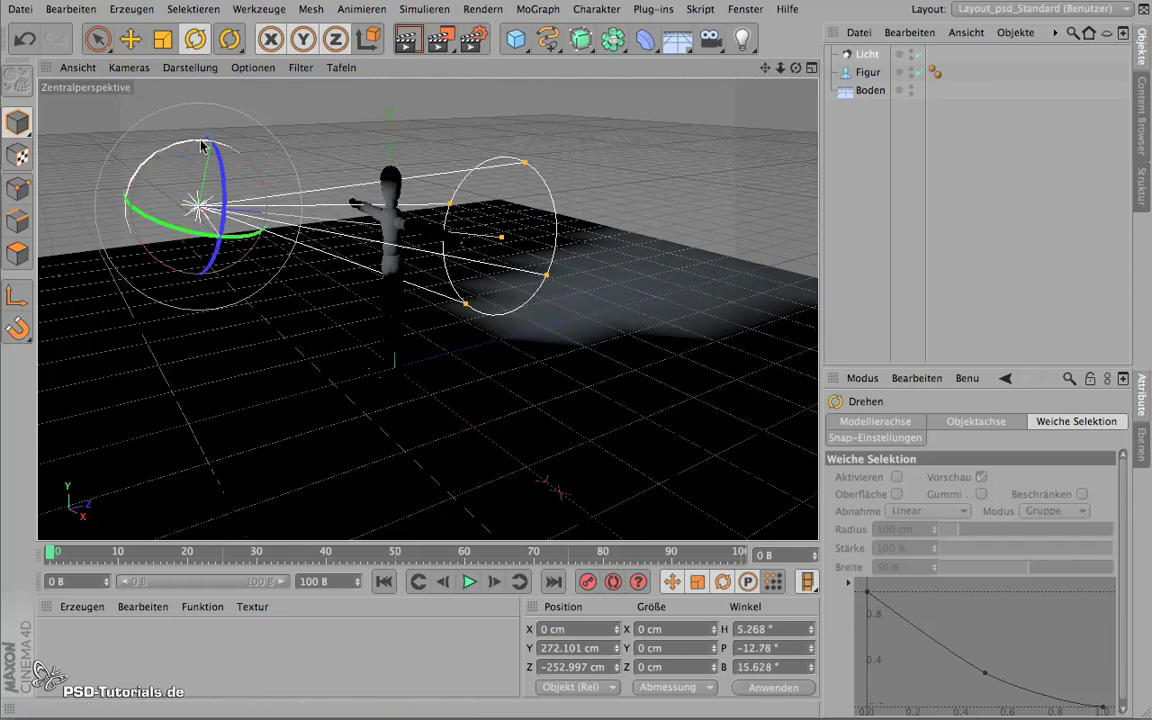
pyautogui.hotkey('ctrl', 'z')
pyautogui.moveTo(585, 187); pyautogui.dragTo(594, 200)
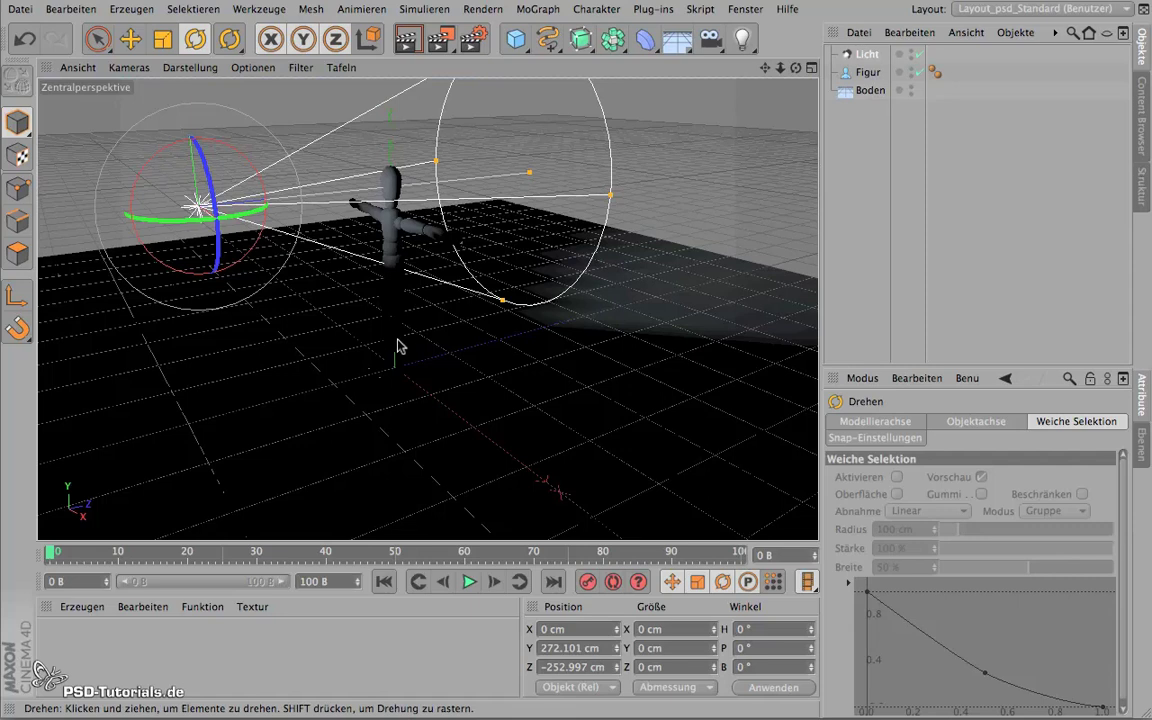
# Bring up the list of tags available for the light
pyautogui.click(743, 40)
pyautogui.click(818, 96)
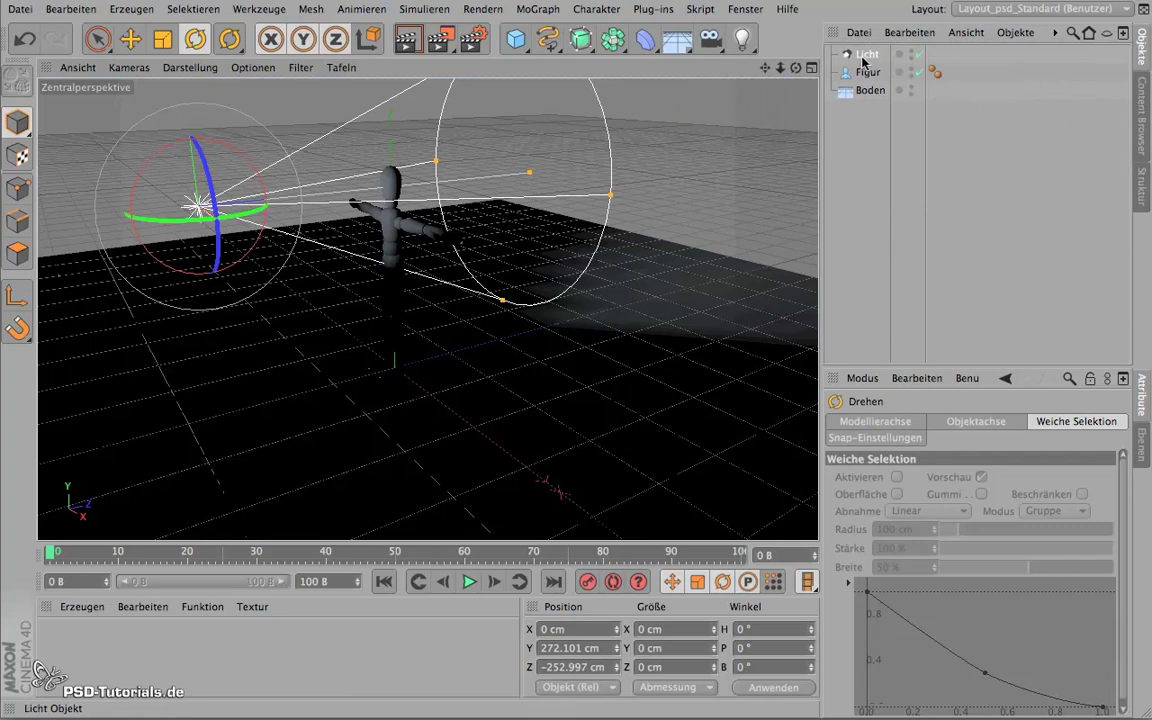
pyautogui.click(1055, 32)
pyautogui.moveTo(1085, 59)
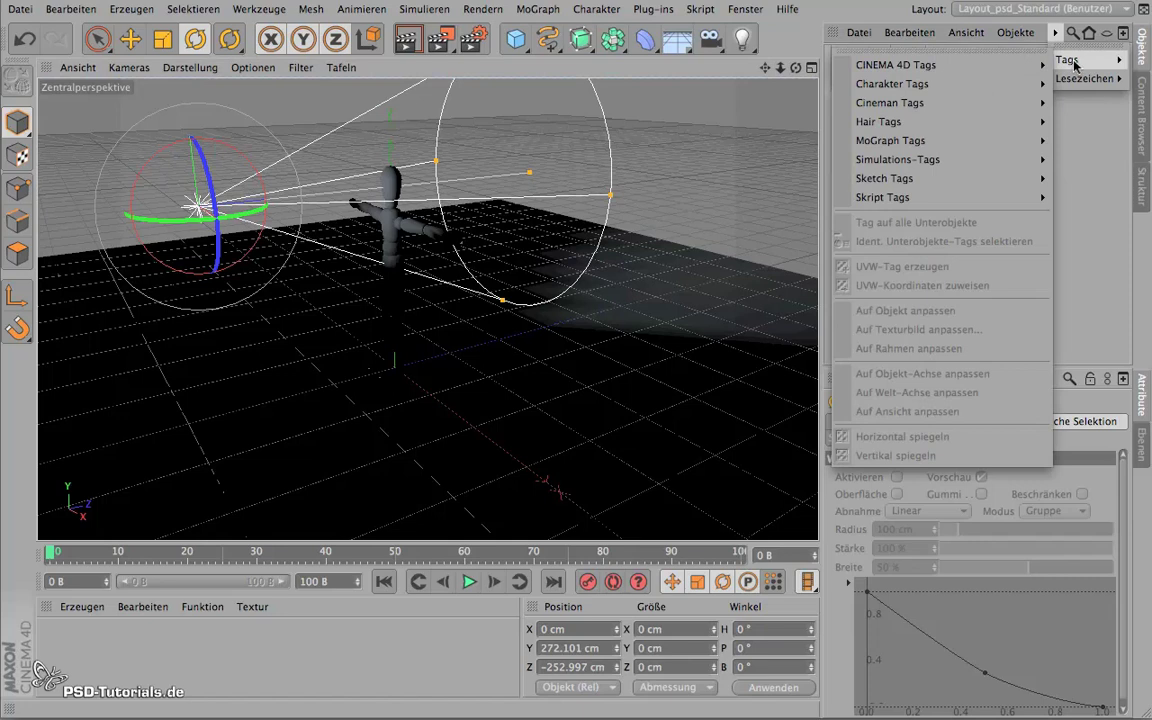
pyautogui.moveTo(896, 64)
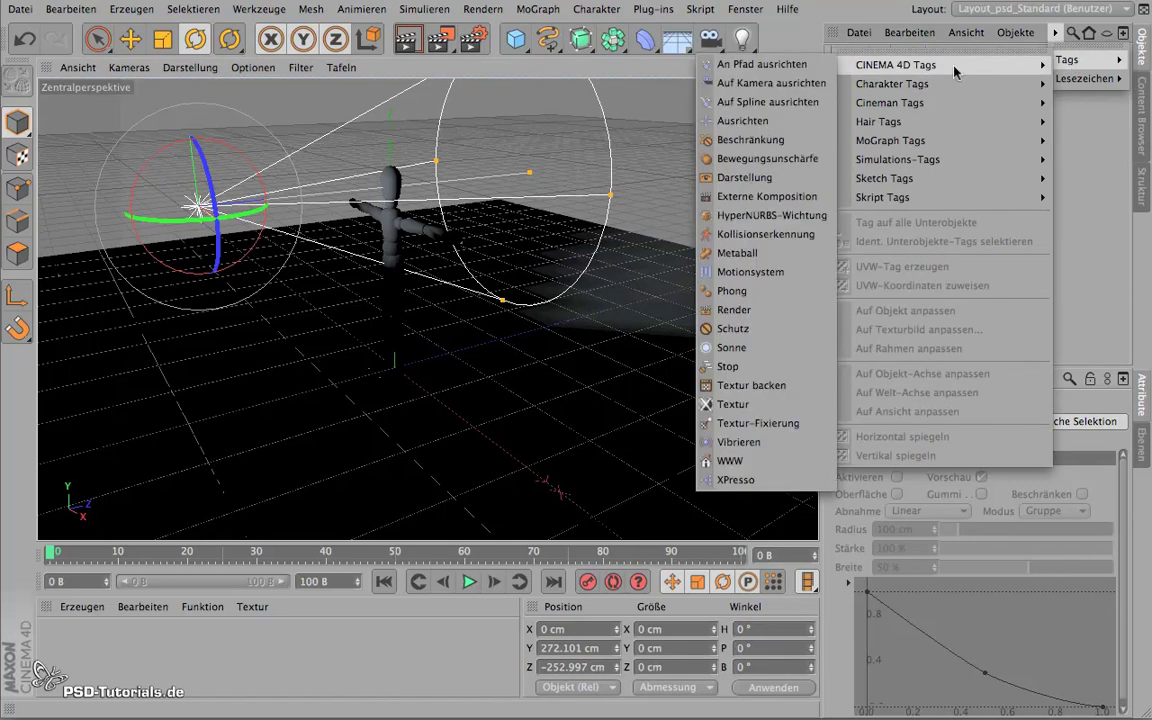
# Add an Ausrichten tag to Licht with Figur as Ziel-Objekt, tilting the spotlight onto the mannequin
pyautogui.click(730, 122)
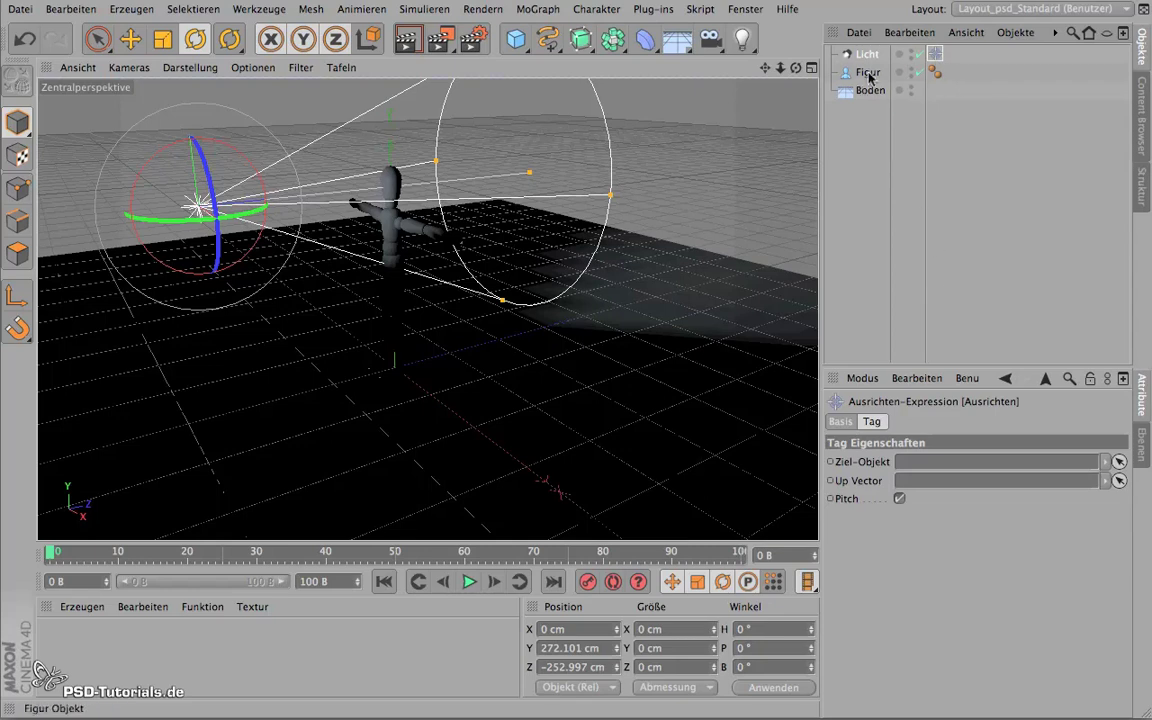
pyautogui.moveTo(869, 78); pyautogui.dragTo(928, 280)
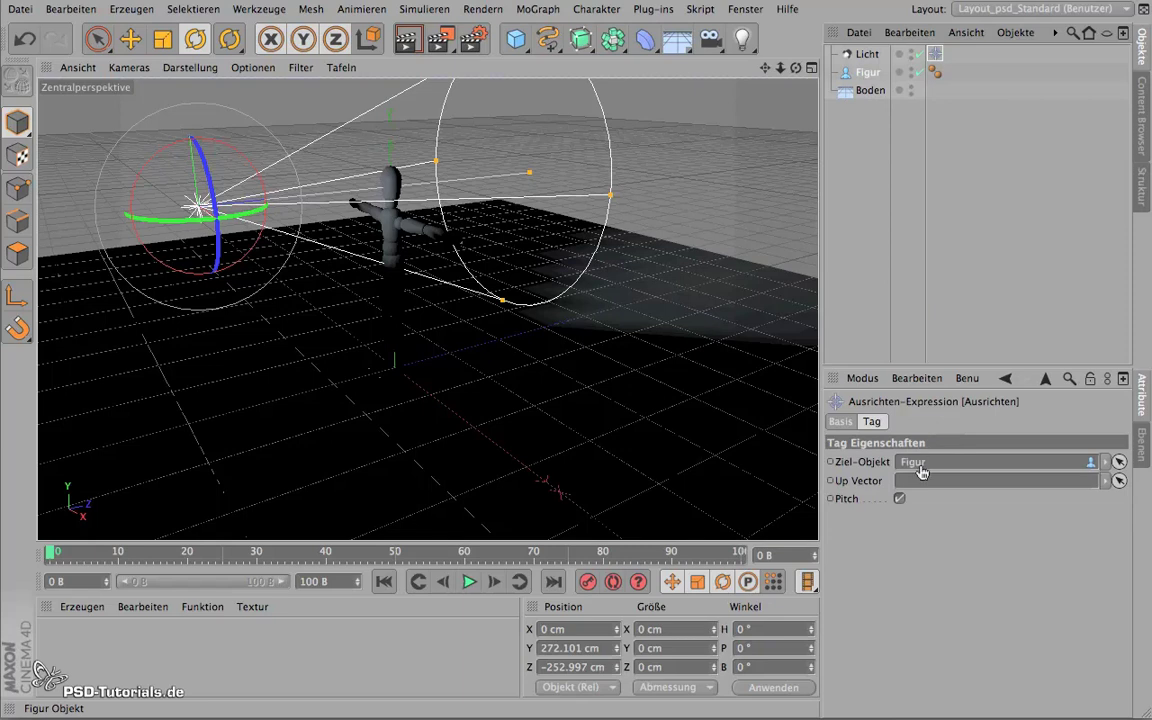
pyautogui.moveTo(930, 445); pyautogui.dragTo(935, 461)
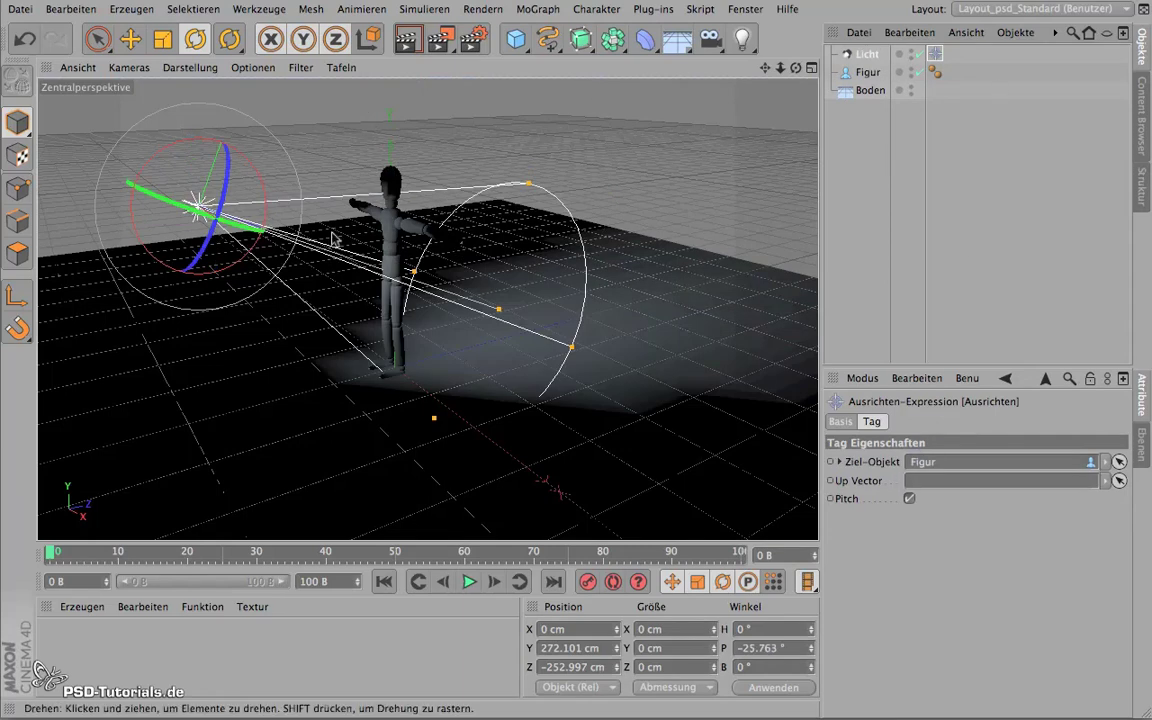
pyautogui.click(483, 265)
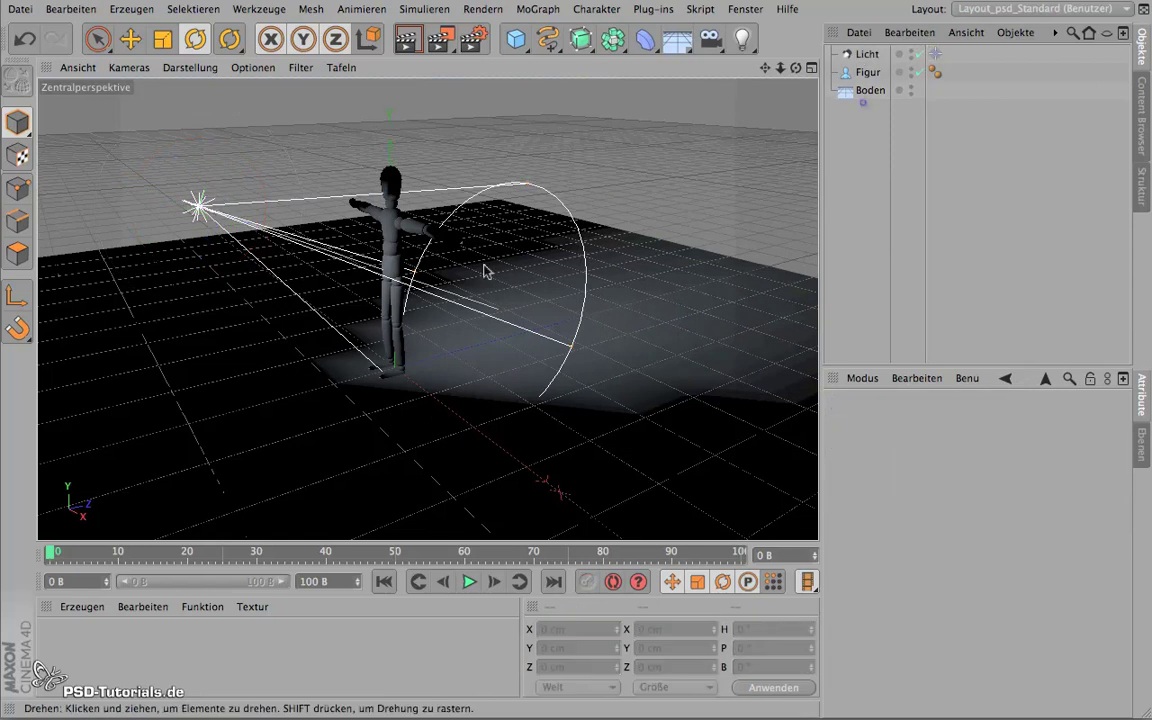
pyautogui.click(862, 55)
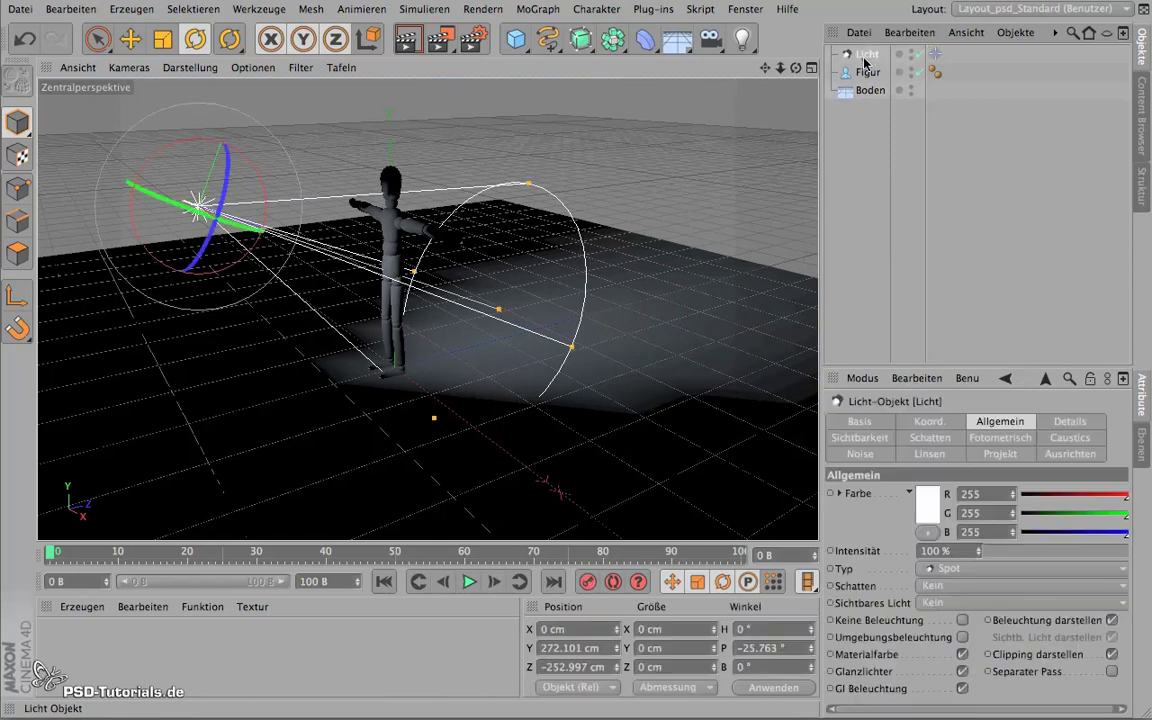
pyautogui.moveTo(380, 345)
pyautogui.keyDown('alt'); pyautogui.mouseDown()
pyautogui.moveTo(345, 366)
pyautogui.moveTo(355, 365)
pyautogui.mouseUp(); pyautogui.keyUp('alt')
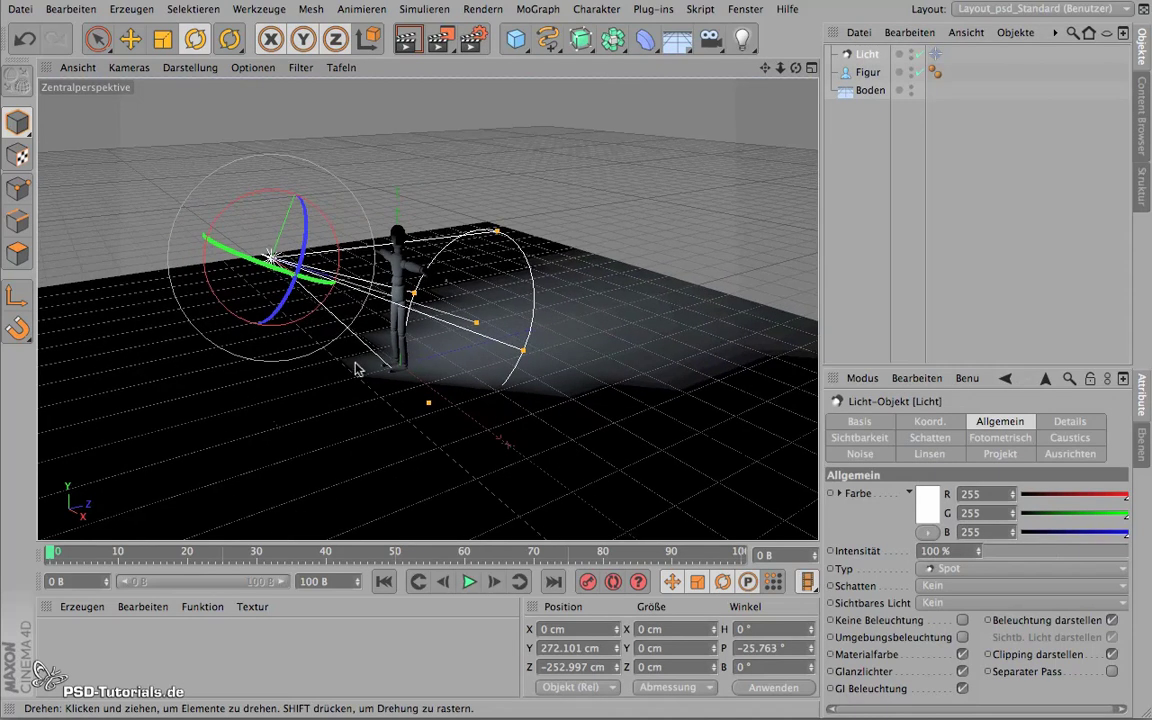
# Move the spotlight to X −79.121, Y 270.435, Z −310.673 cm, left of the figure, still aimed at it
pyautogui.click(130, 40)
pyautogui.moveTo(315, 298); pyautogui.dragTo(255, 300)
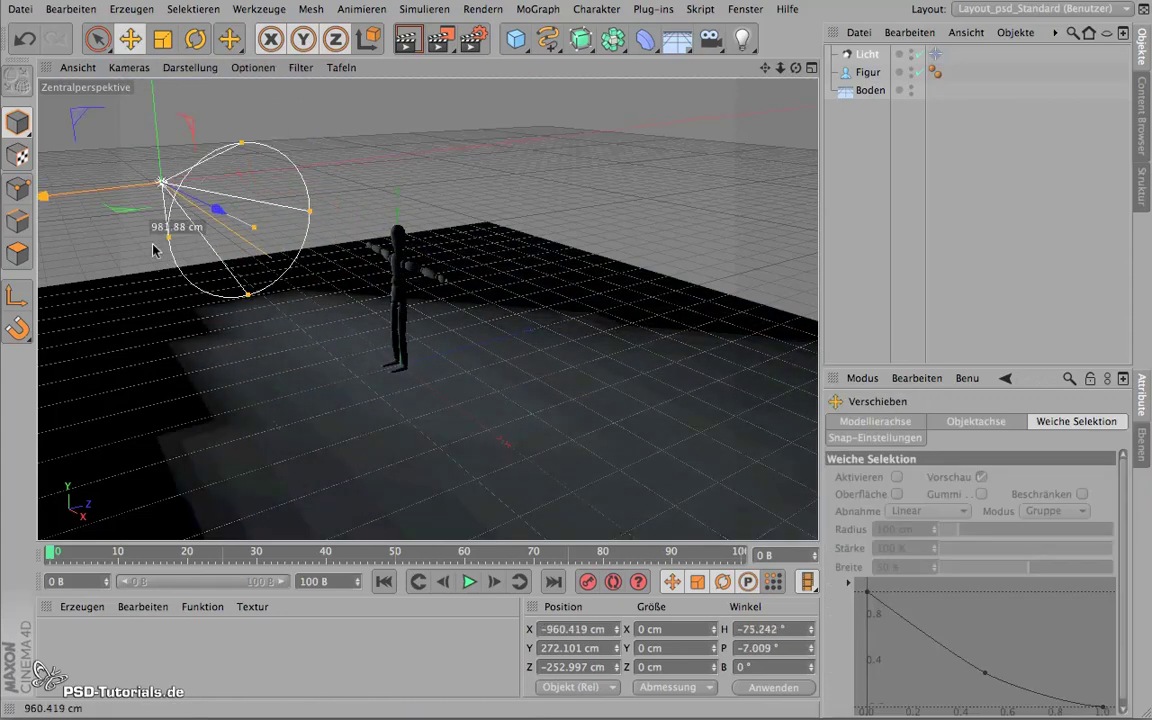
pyautogui.moveTo(255, 300); pyautogui.dragTo(245, 300)
pyautogui.moveTo(295, 163)
pyautogui.mouseDown()
pyautogui.moveTo(296, 147)
pyautogui.moveTo(287, 170)
pyautogui.moveTo(245, 139)
pyautogui.moveTo(228, 147)
pyautogui.mouseUp()
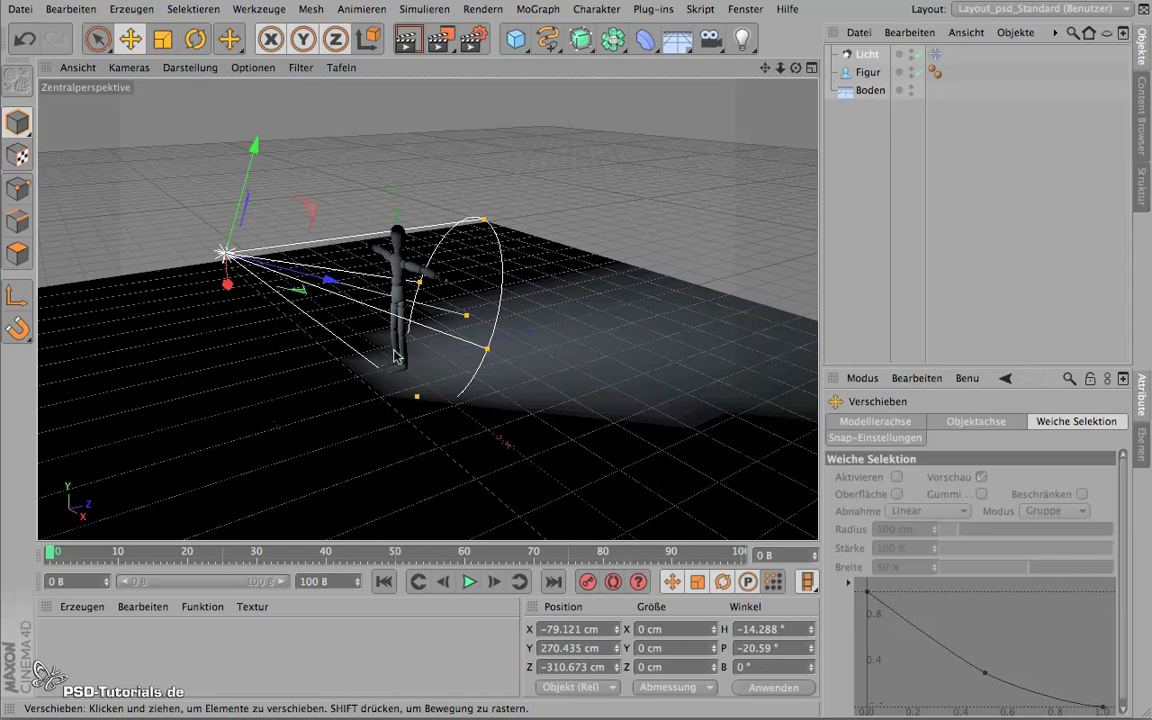
pyautogui.keyDown('alt'); pyautogui.moveTo(360, 315); pyautogui.dragTo(395, 325); pyautogui.keyUp('alt')
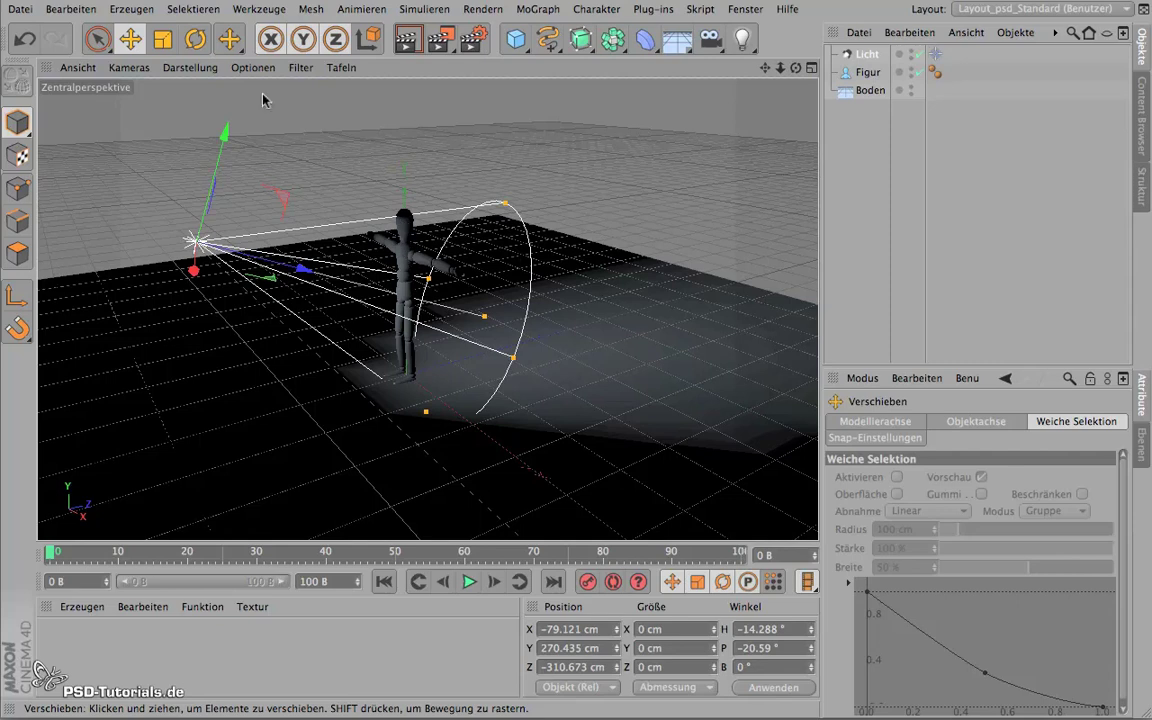
pyautogui.click(131, 9)
pyautogui.moveTo(160, 36)
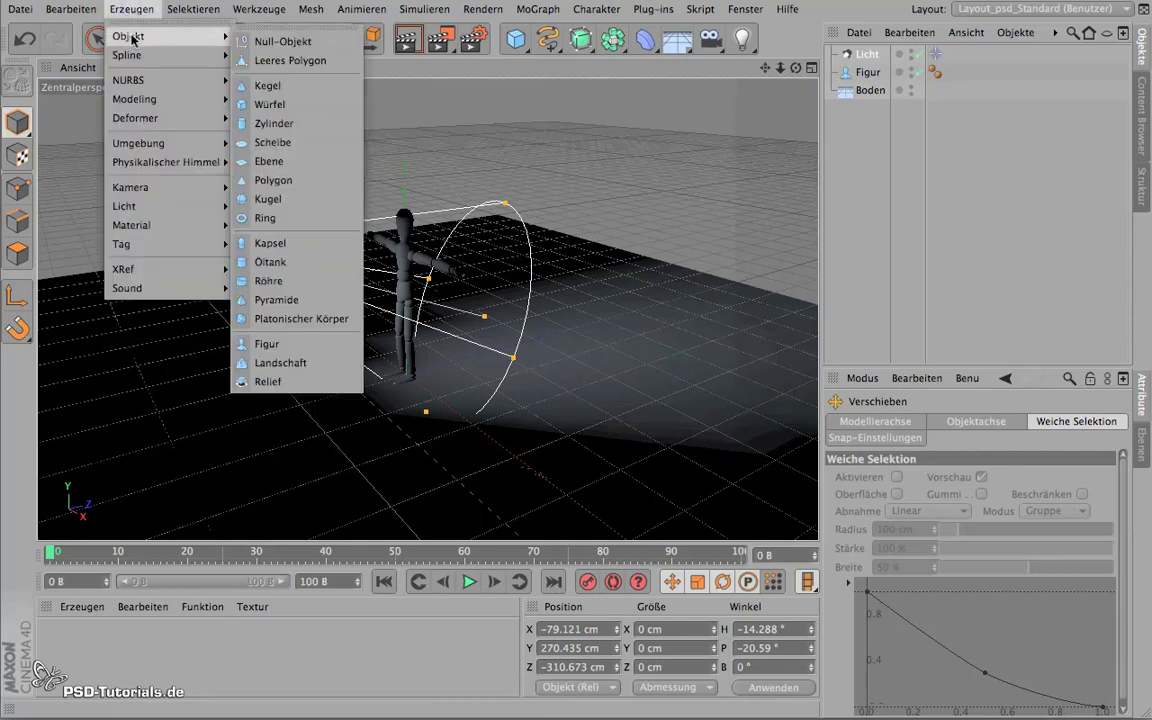
# Add a Null-Objekt, raise it, and make it the Ausrichten tag's Ziel-Objekt instead of Figur
pyautogui.click(262, 45)
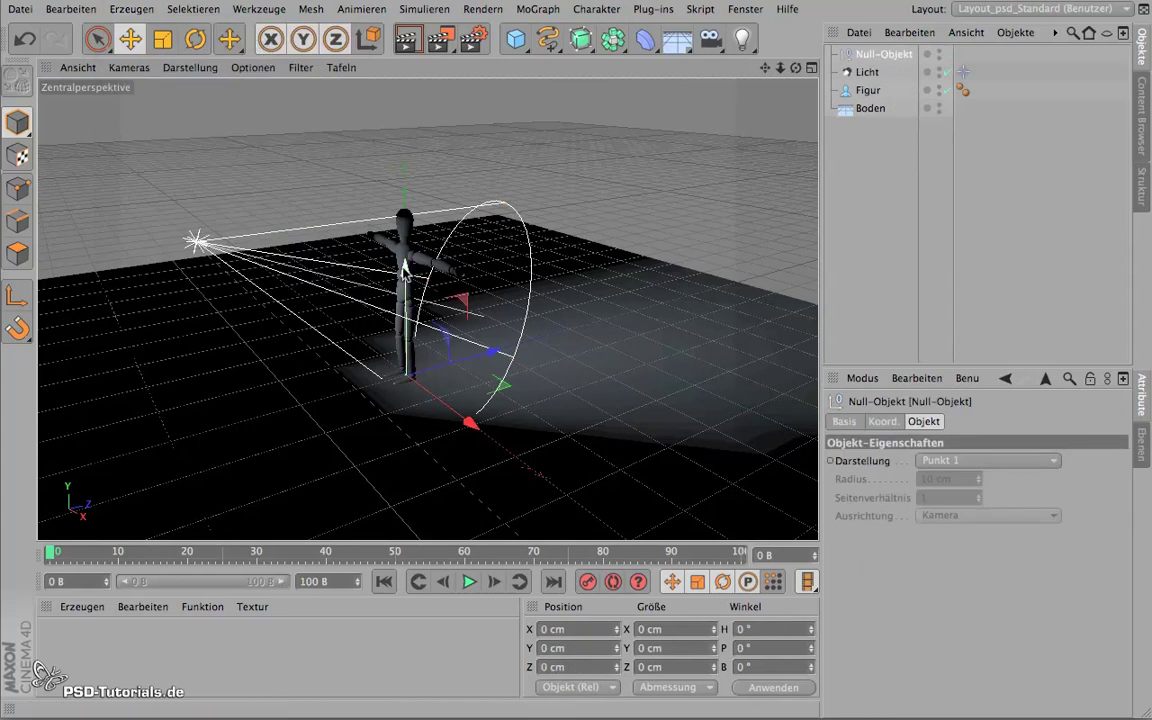
pyautogui.moveTo(405, 268)
pyautogui.mouseDown()
pyautogui.moveTo(397, 132)
pyautogui.moveTo(395, 144)
pyautogui.mouseUp()
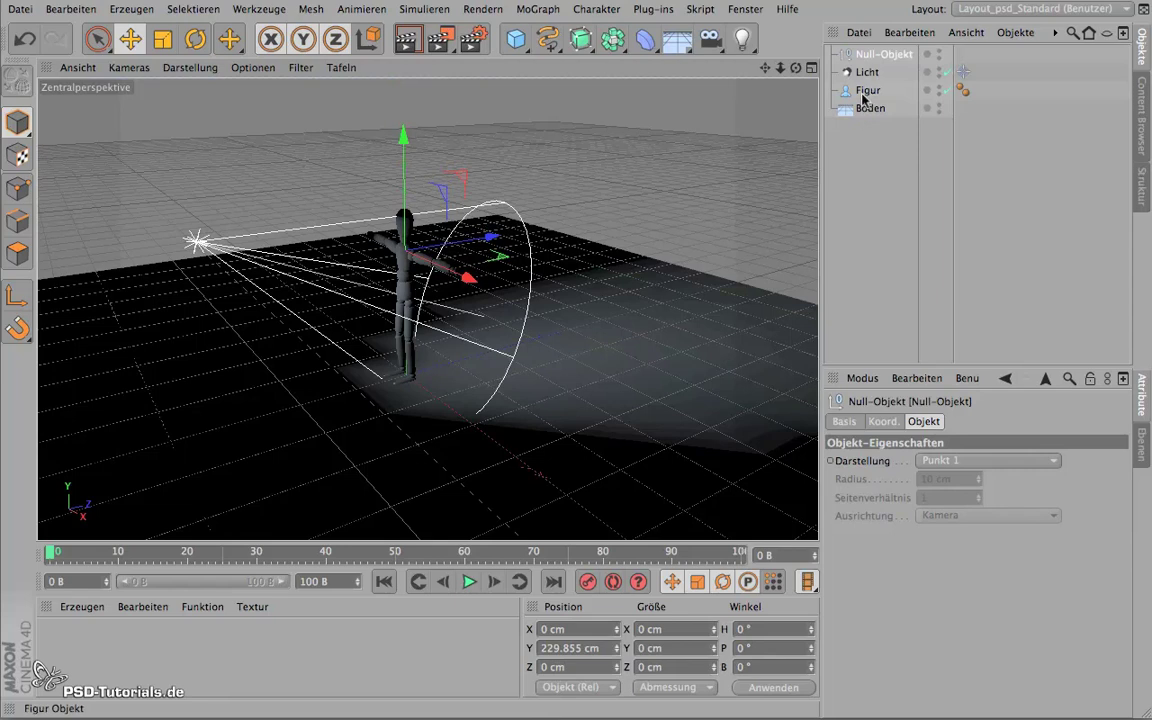
pyautogui.click(963, 73)
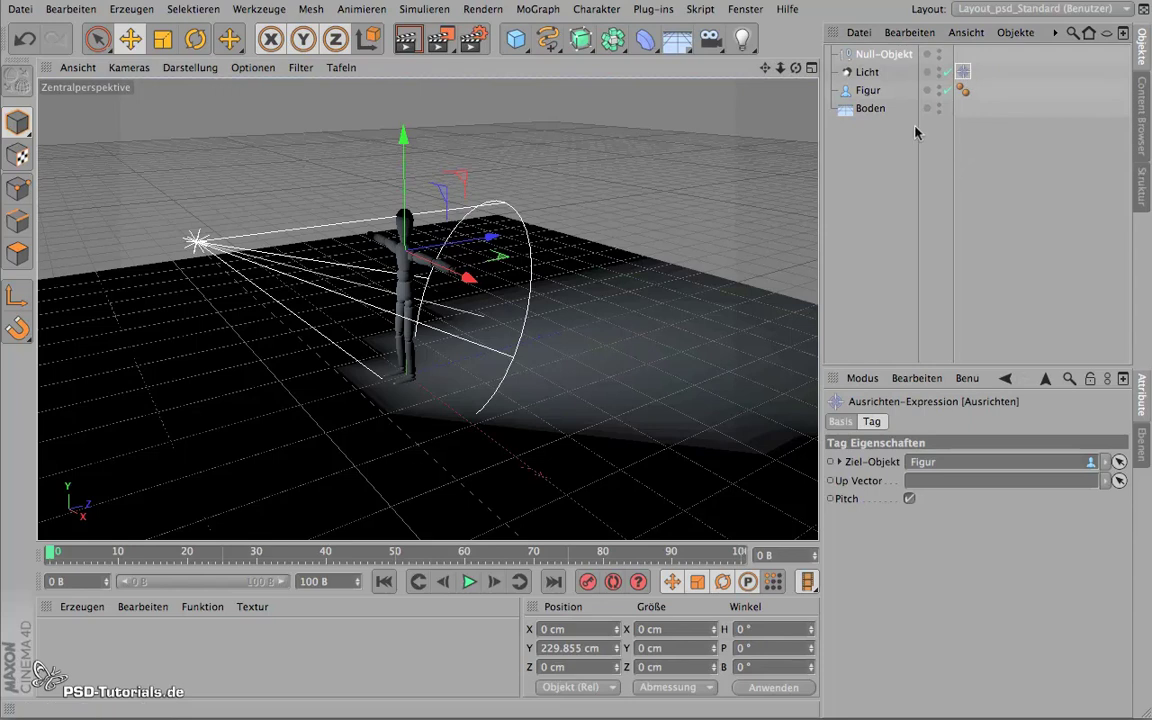
pyautogui.moveTo(893, 60); pyautogui.dragTo(929, 318)
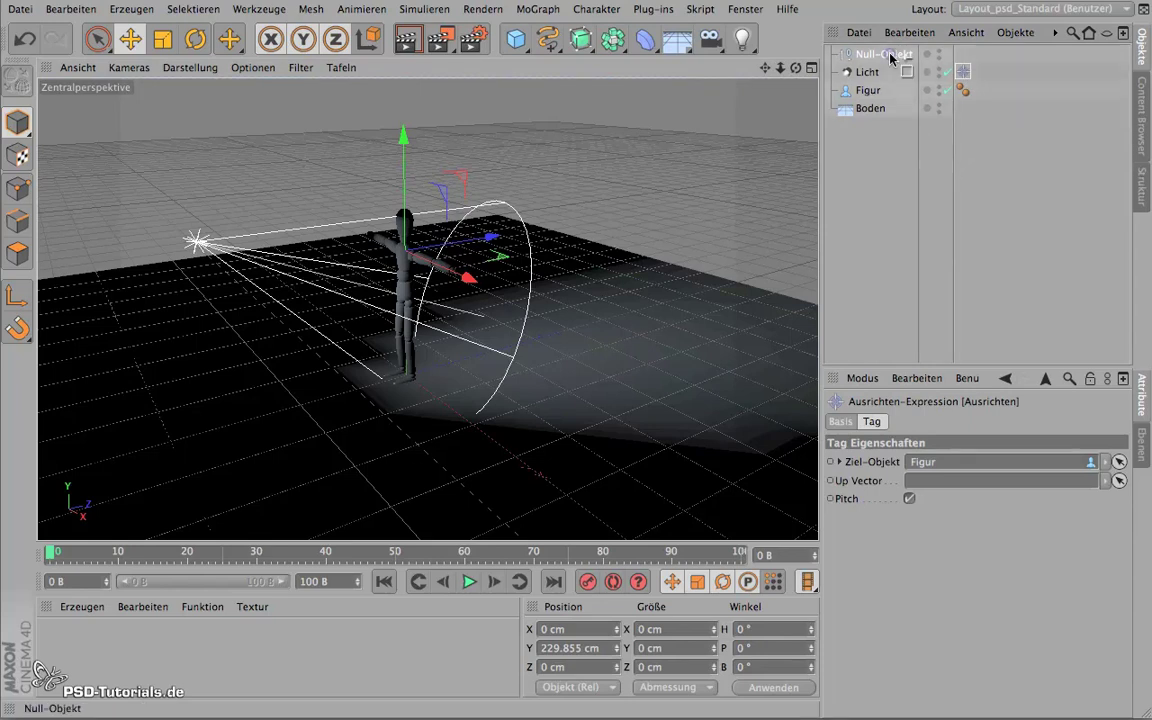
pyautogui.moveTo(944, 457); pyautogui.dragTo(941, 466)
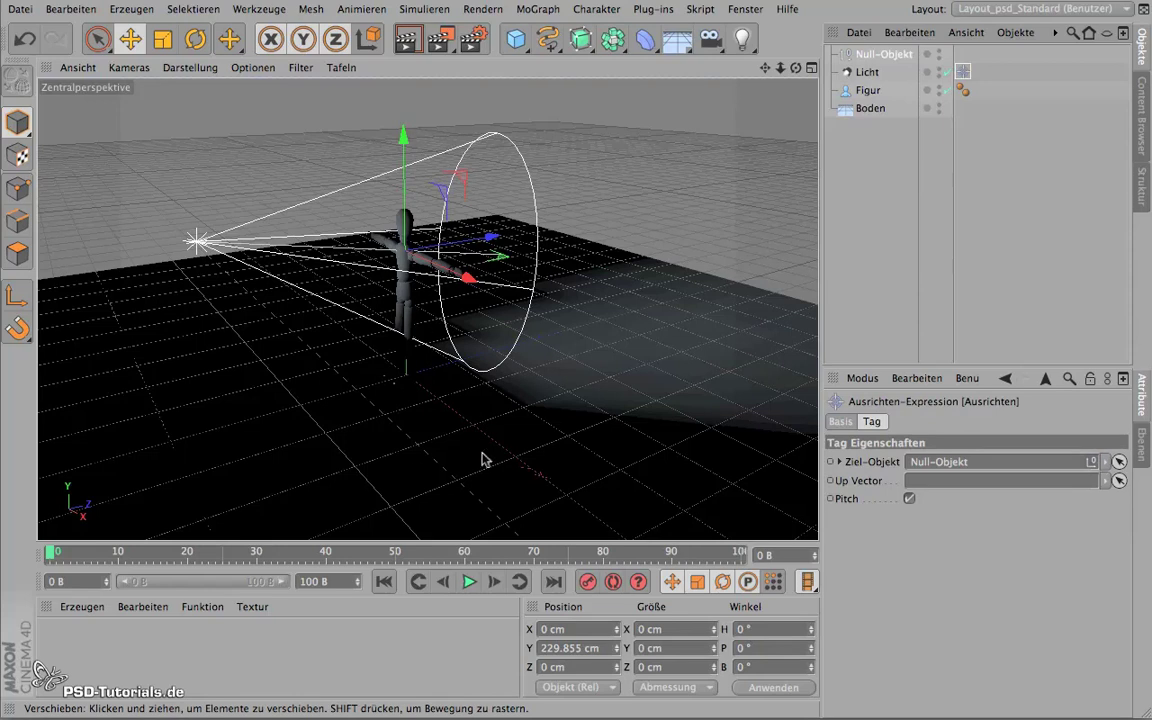
# Fine-tune the null's position to X −13.219, Y 232.09, Z 0 cm beside the figure
pyautogui.moveTo(326, 371)
pyautogui.keyDown('alt'); pyautogui.mouseDown(button='right')
pyautogui.moveTo(381, 430)
pyautogui.moveTo(437, 404)
pyautogui.mouseUp(button='right'); pyautogui.keyUp('alt')
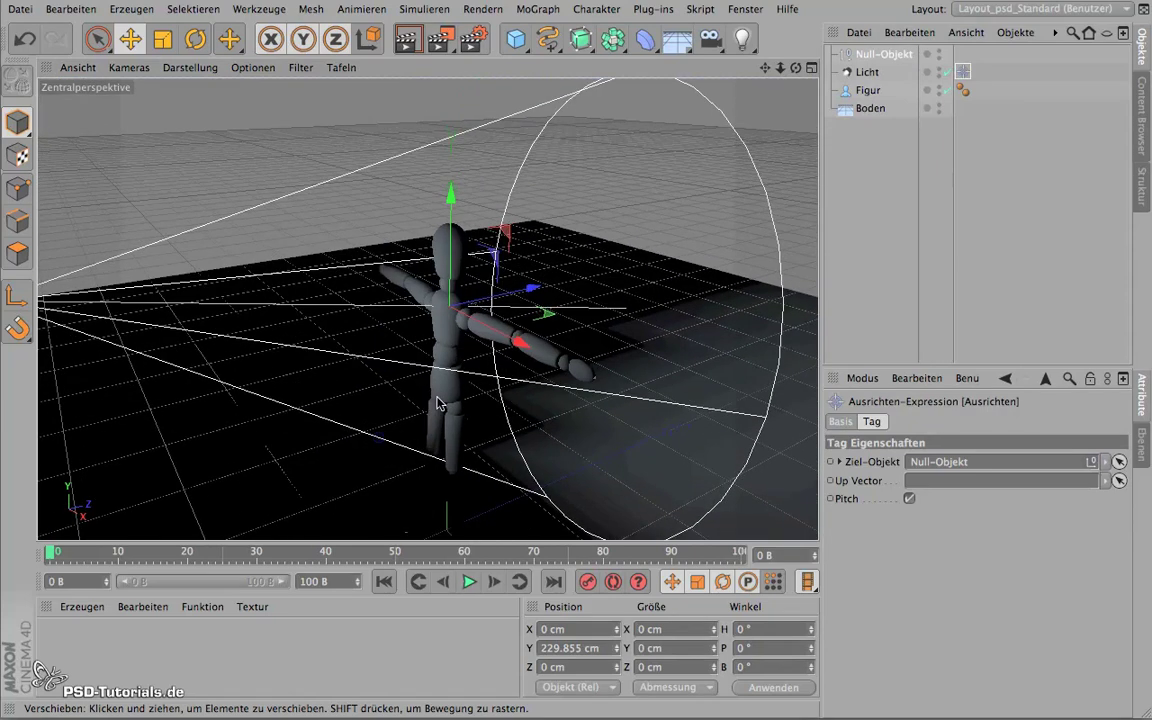
pyautogui.click(884, 54)
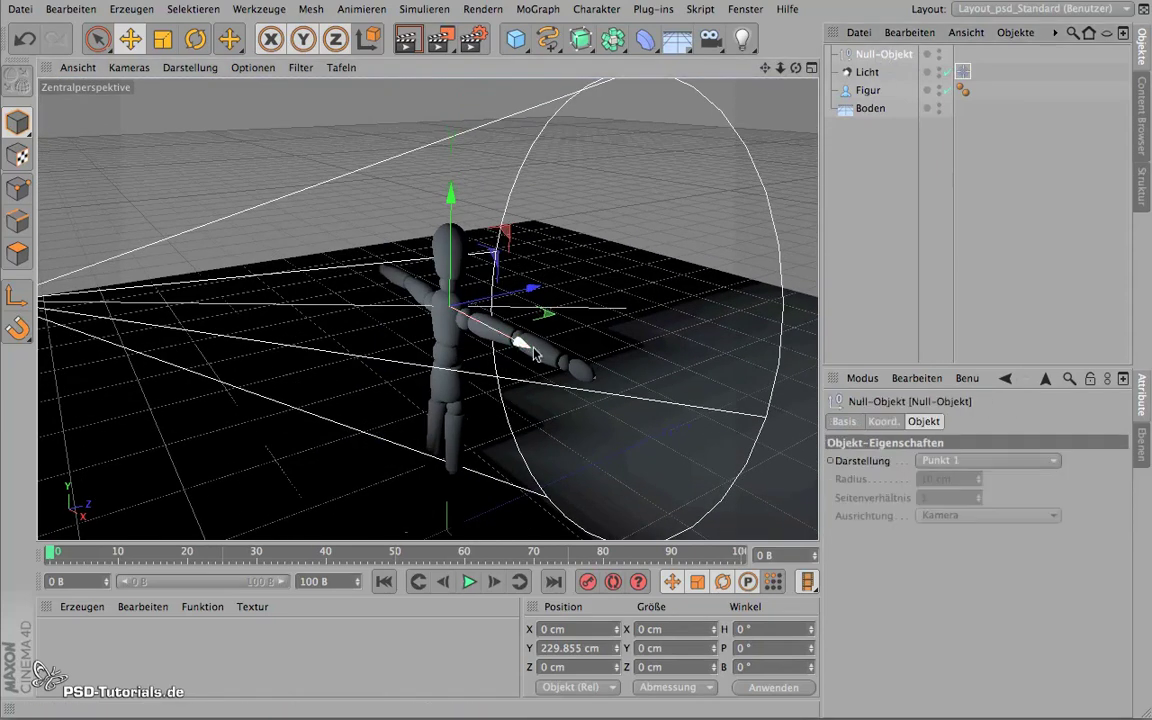
pyautogui.moveTo(522, 343)
pyautogui.mouseDown()
pyautogui.moveTo(514, 357)
pyautogui.moveTo(458, 312)
pyautogui.moveTo(489, 346)
pyautogui.moveTo(488, 325)
pyautogui.moveTo(505, 332)
pyautogui.mouseUp()
pyautogui.moveTo(441, 190)
pyautogui.mouseDown()
pyautogui.moveTo(440, 160)
pyautogui.moveTo(445, 195)
pyautogui.mouseUp()
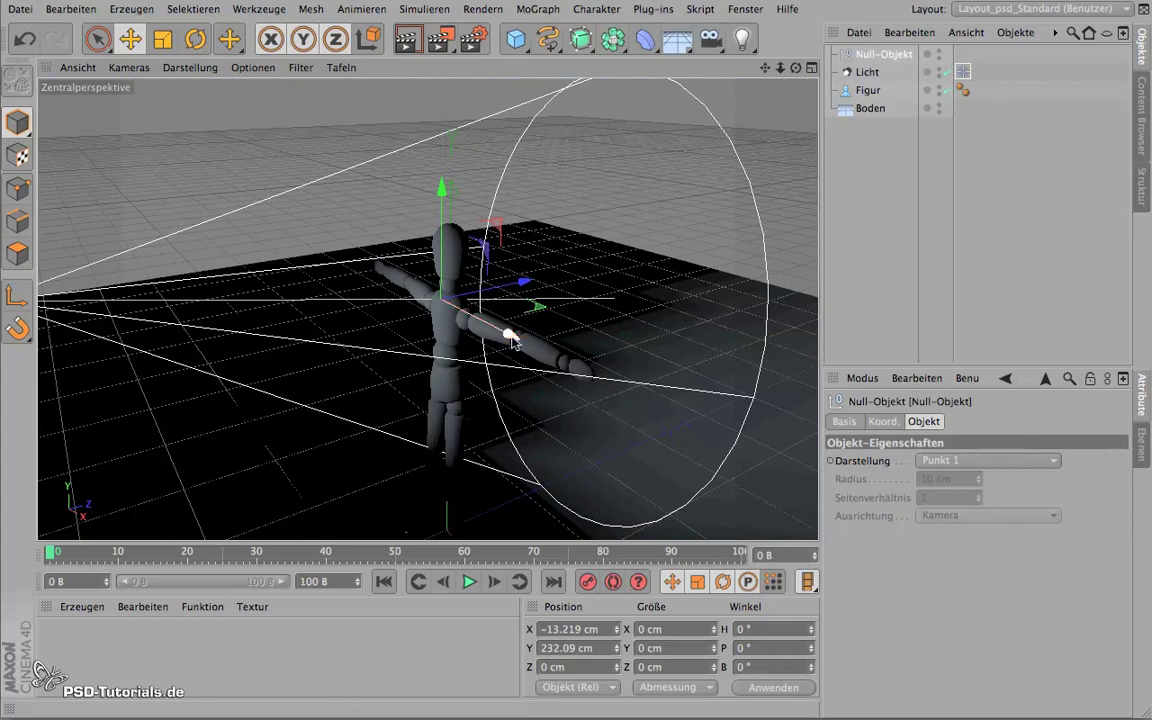
pyautogui.scroll(-3, 444, 366)
# Move Licht to X −9.529, Y 293.14, Z −375.933 cm and narrow its cone onto the figure
pyautogui.scroll(-2, 444, 366)
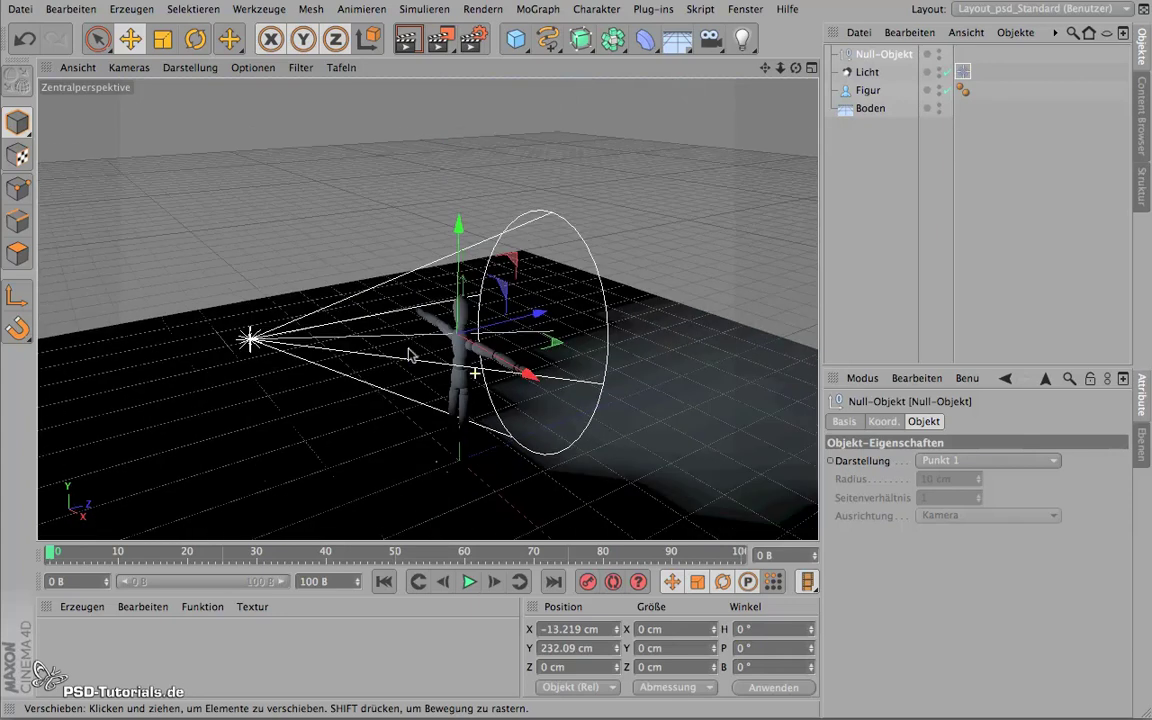
pyautogui.click(866, 74)
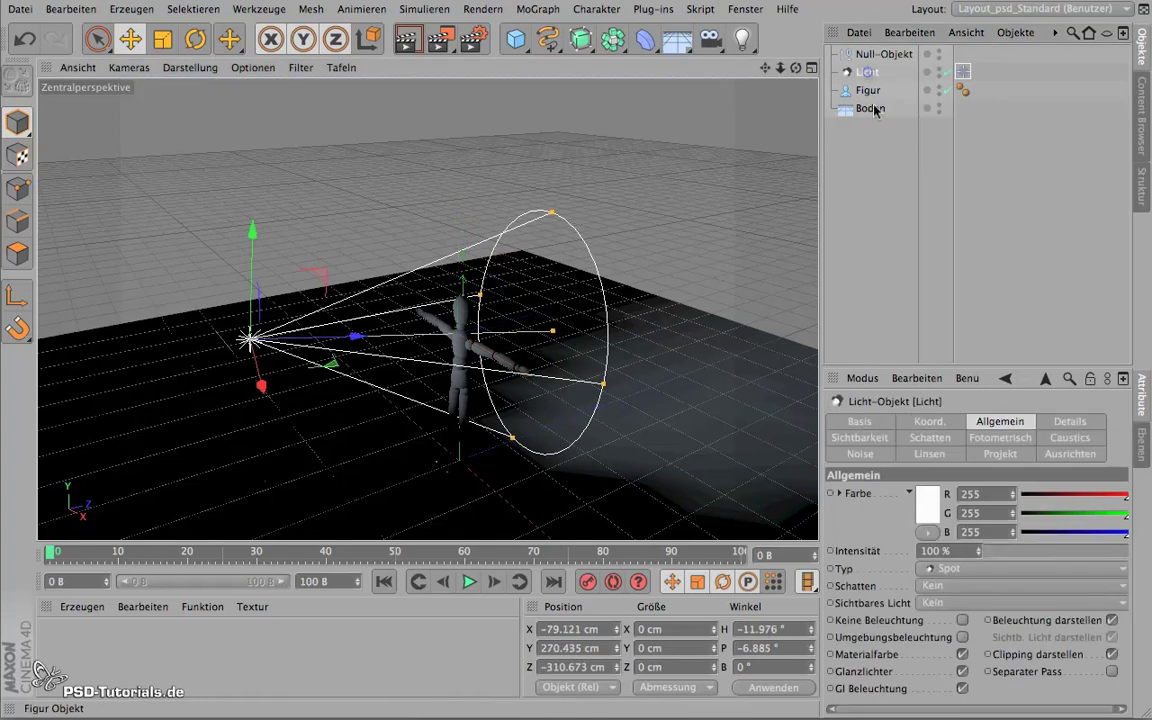
pyautogui.moveTo(357, 334); pyautogui.dragTo(334, 334)
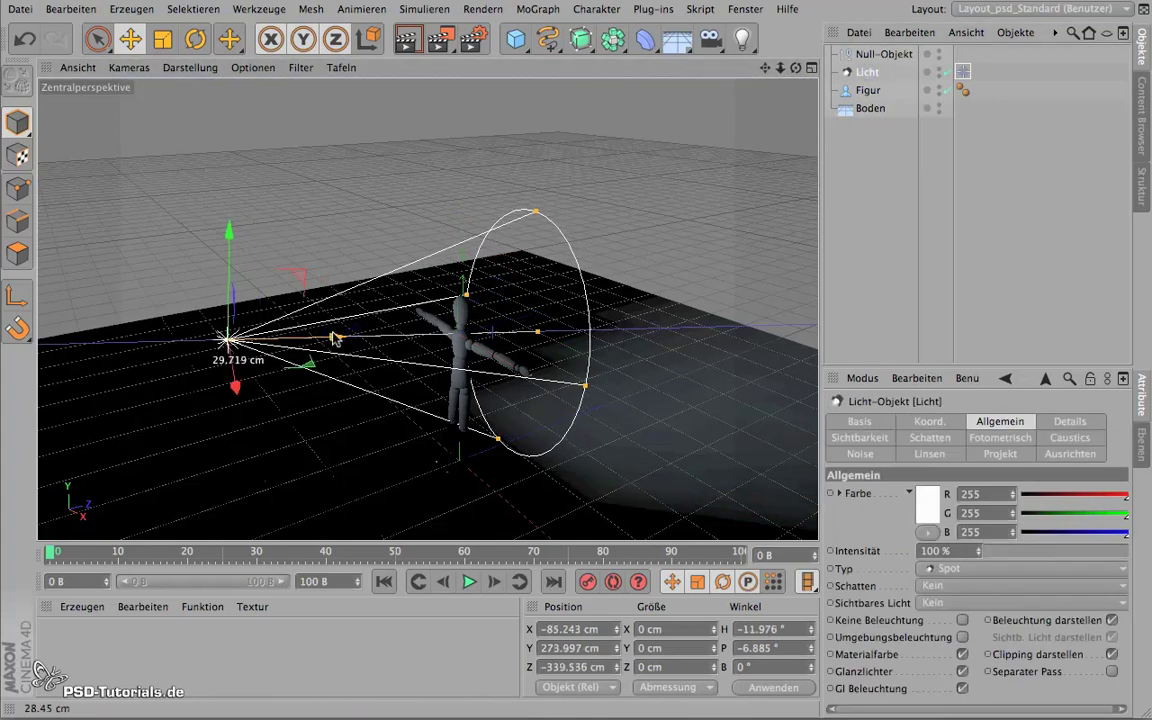
pyautogui.moveTo(228, 235)
pyautogui.mouseDown()
pyautogui.moveTo(207, 73)
pyautogui.moveTo(210, 350)
pyautogui.moveTo(210, 230)
pyautogui.mouseUp()
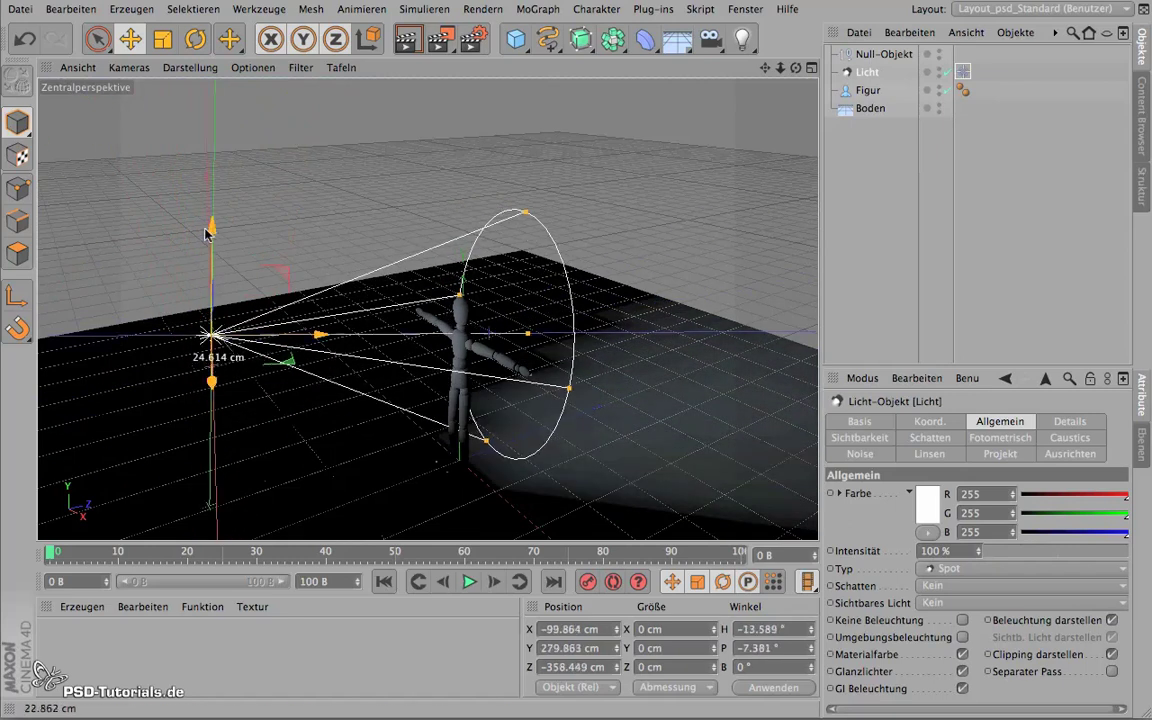
pyautogui.moveTo(531, 224); pyautogui.dragTo(513, 291)
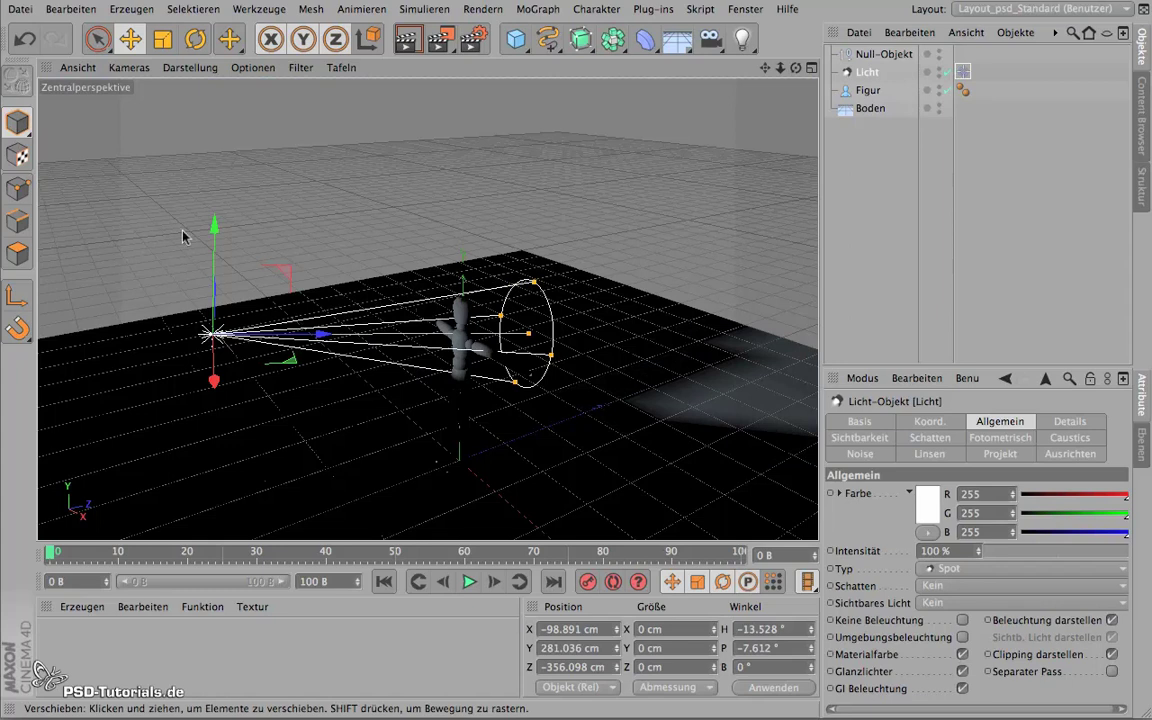
pyautogui.moveTo(182, 237)
pyautogui.mouseDown()
pyautogui.moveTo(196, 196)
pyautogui.moveTo(216, 368)
pyautogui.moveTo(204, 350)
pyautogui.moveTo(275, 424)
pyautogui.moveTo(357, 483)
pyautogui.moveTo(216, 336)
pyautogui.moveTo(239, 386)
pyautogui.moveTo(262, 403)
pyautogui.mouseUp()
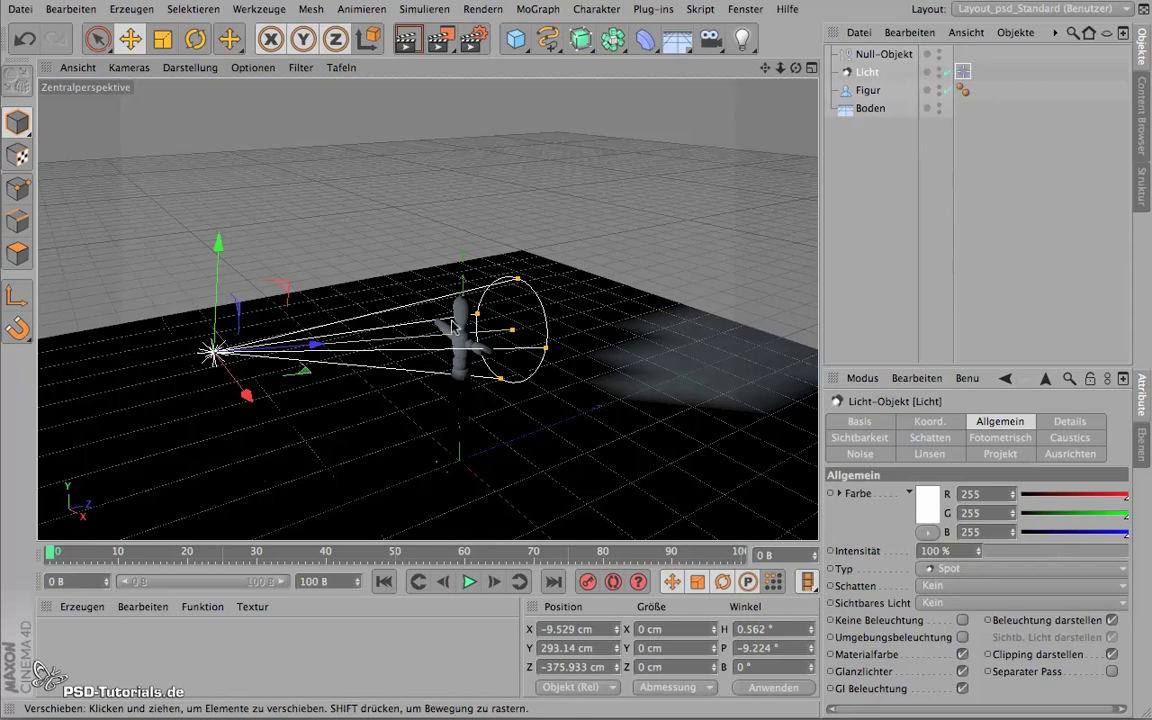
# On the Details tab, widen the outer angle to 37.311°, raise the inner angle, and render
pyautogui.click(1078, 423)
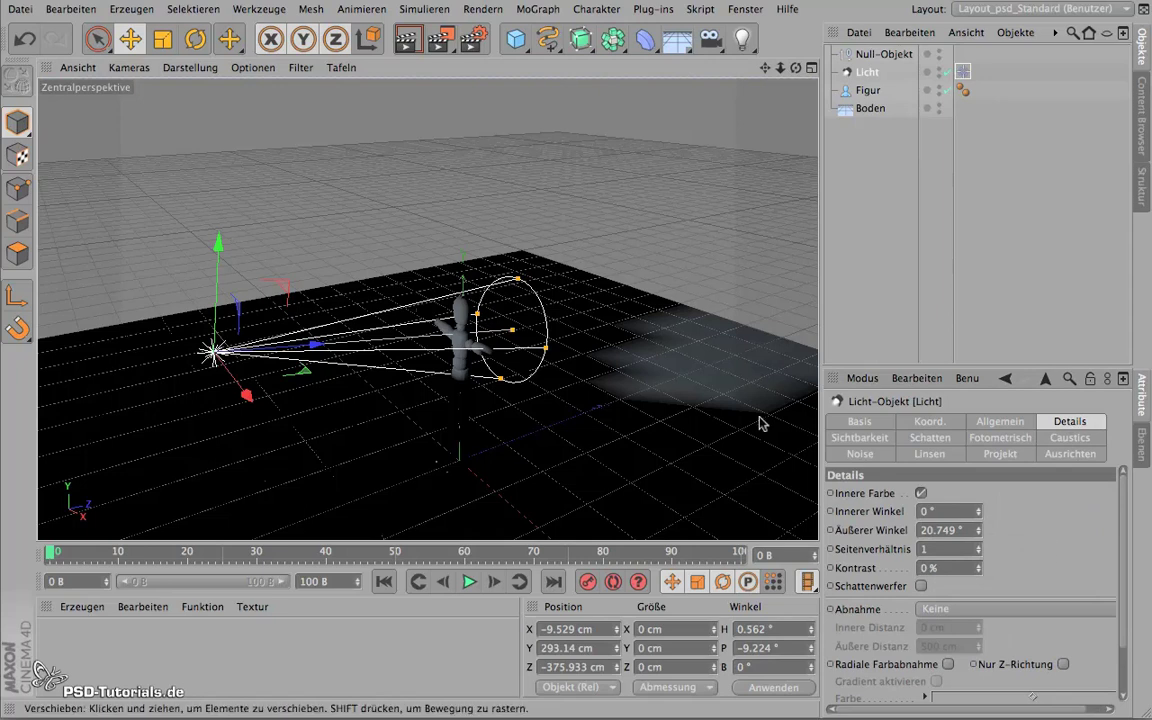
pyautogui.moveTo(546, 348)
pyautogui.mouseDown()
pyautogui.moveTo(578, 390)
pyautogui.moveTo(547, 365)
pyautogui.moveTo(567, 363)
pyautogui.mouseUp()
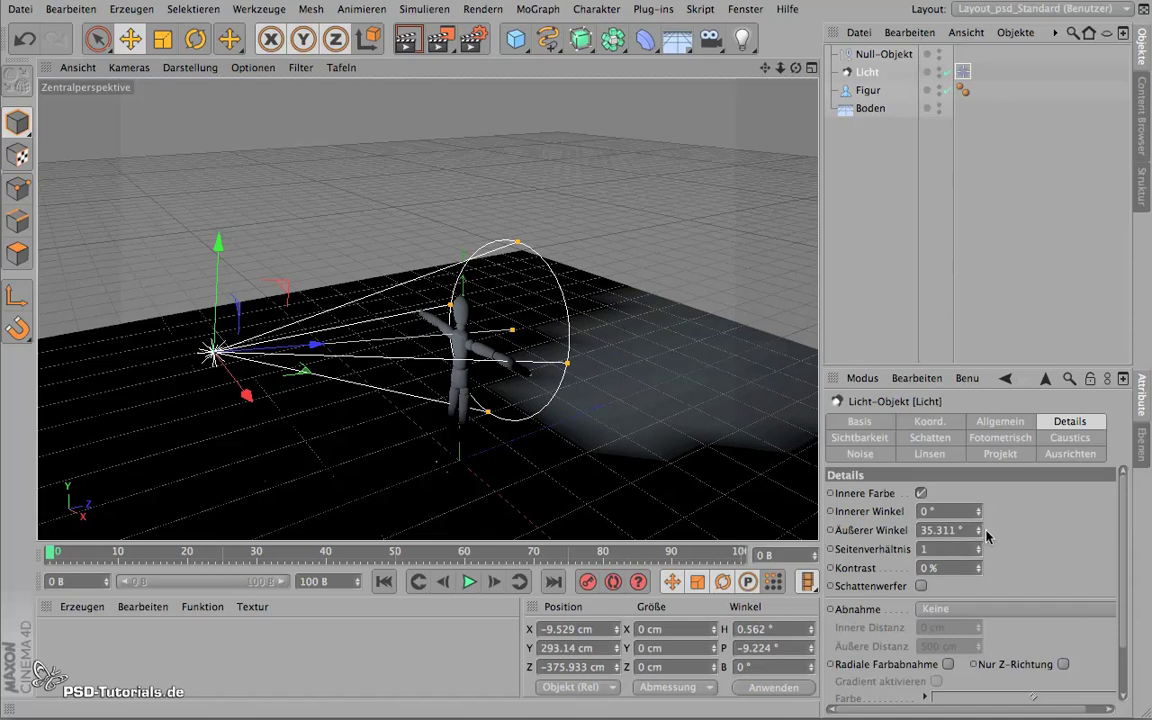
pyautogui.click(978, 527)
pyautogui.click(978, 527)
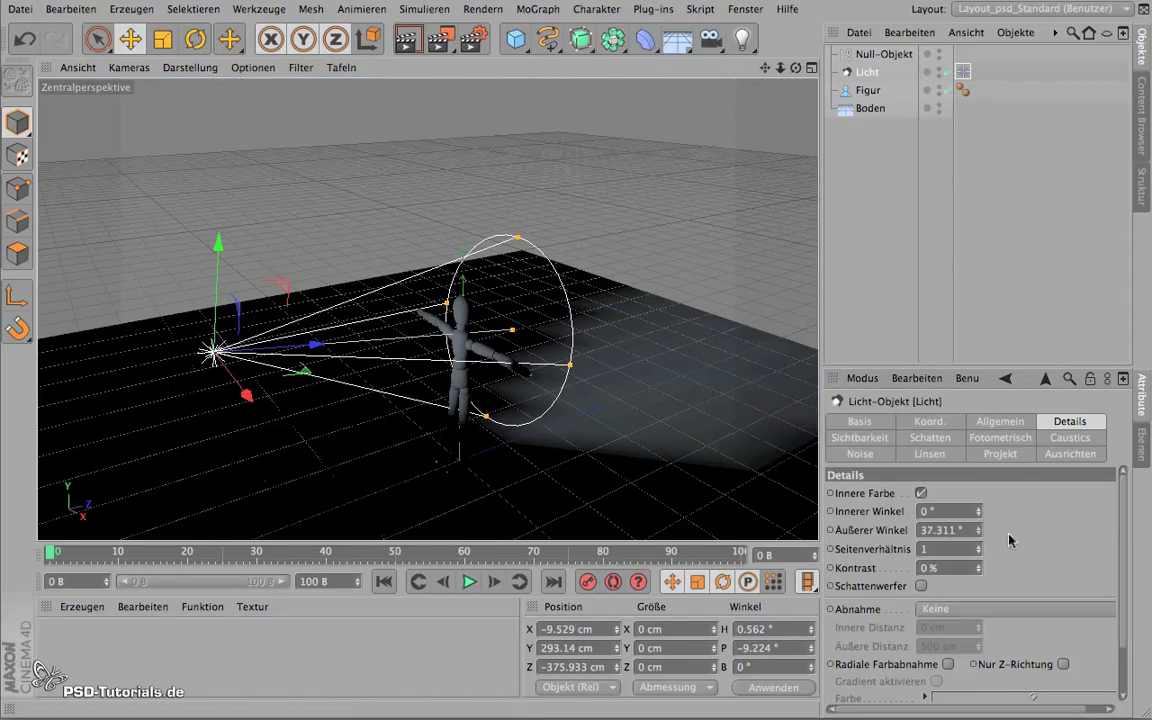
pyautogui.moveTo(979, 512); pyautogui.dragTo(973, 485)
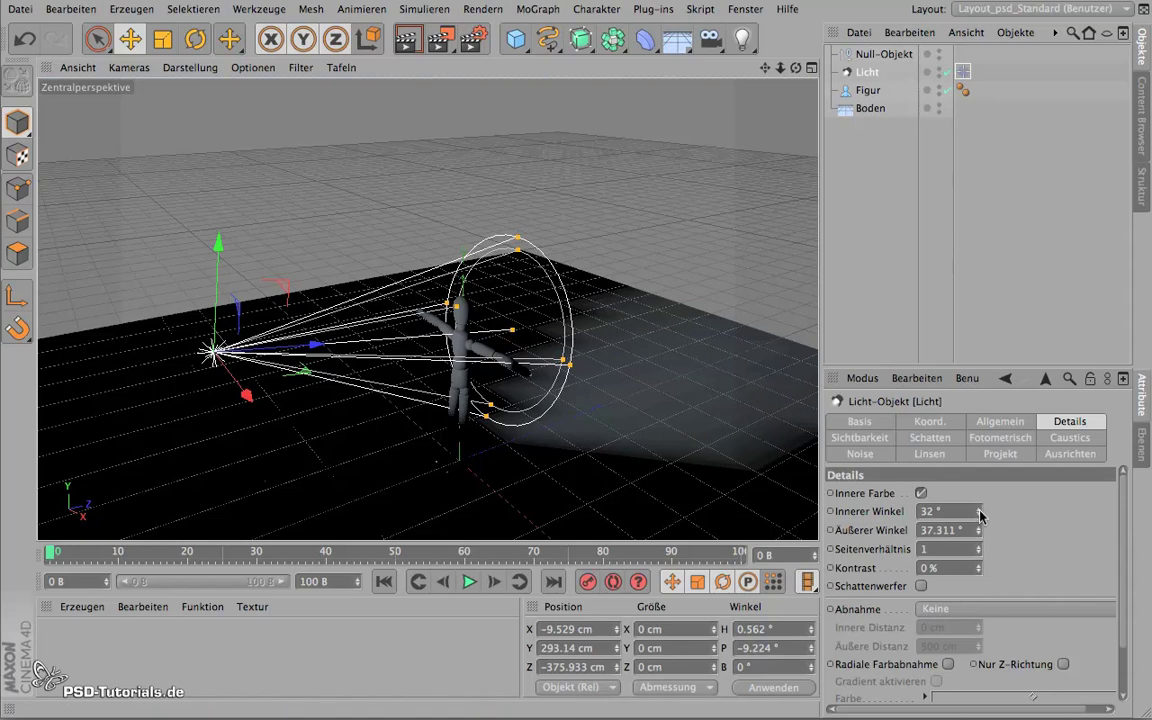
pyautogui.moveTo(979, 514); pyautogui.dragTo(978, 514)
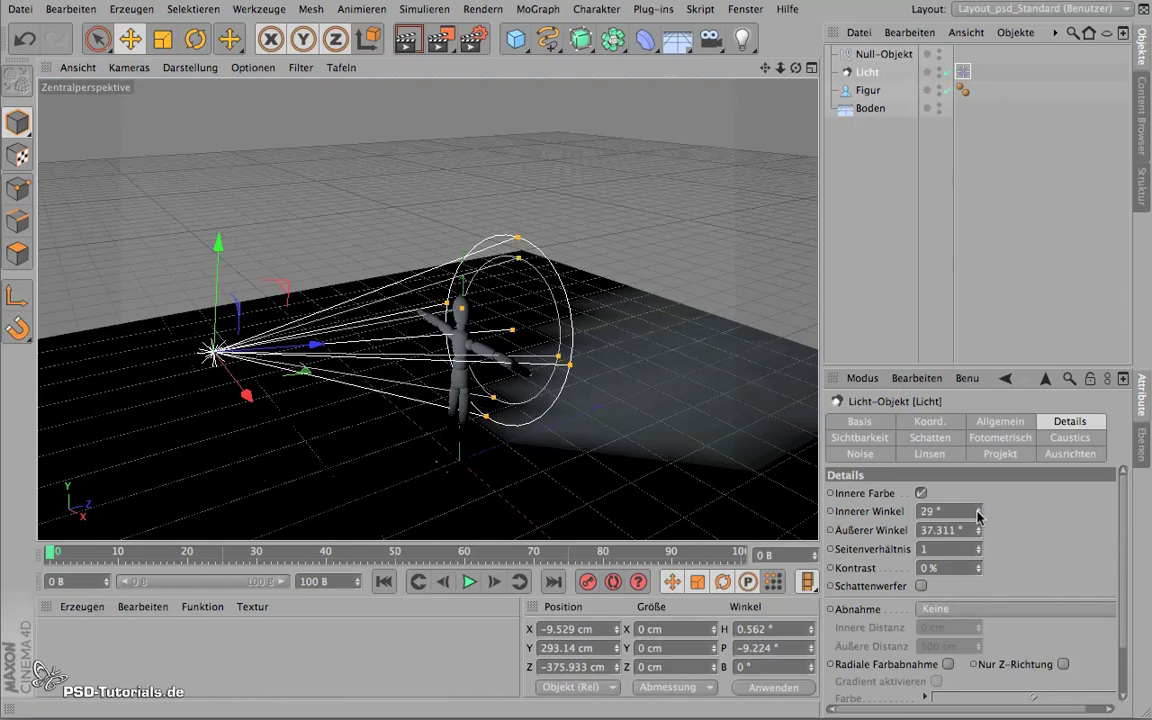
pyautogui.click(408, 40)
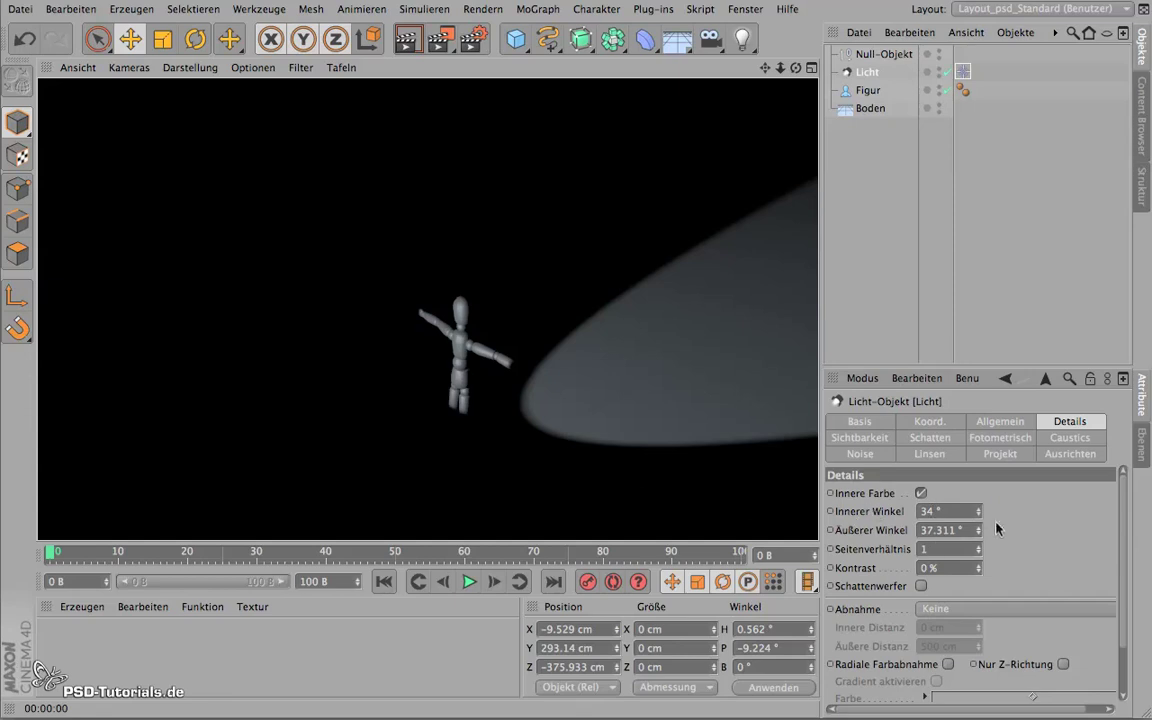
# Compare an inner angle of about 17° in a render, then settle the inner angle at 33°
pyautogui.moveTo(980, 516); pyautogui.dragTo(977, 533)
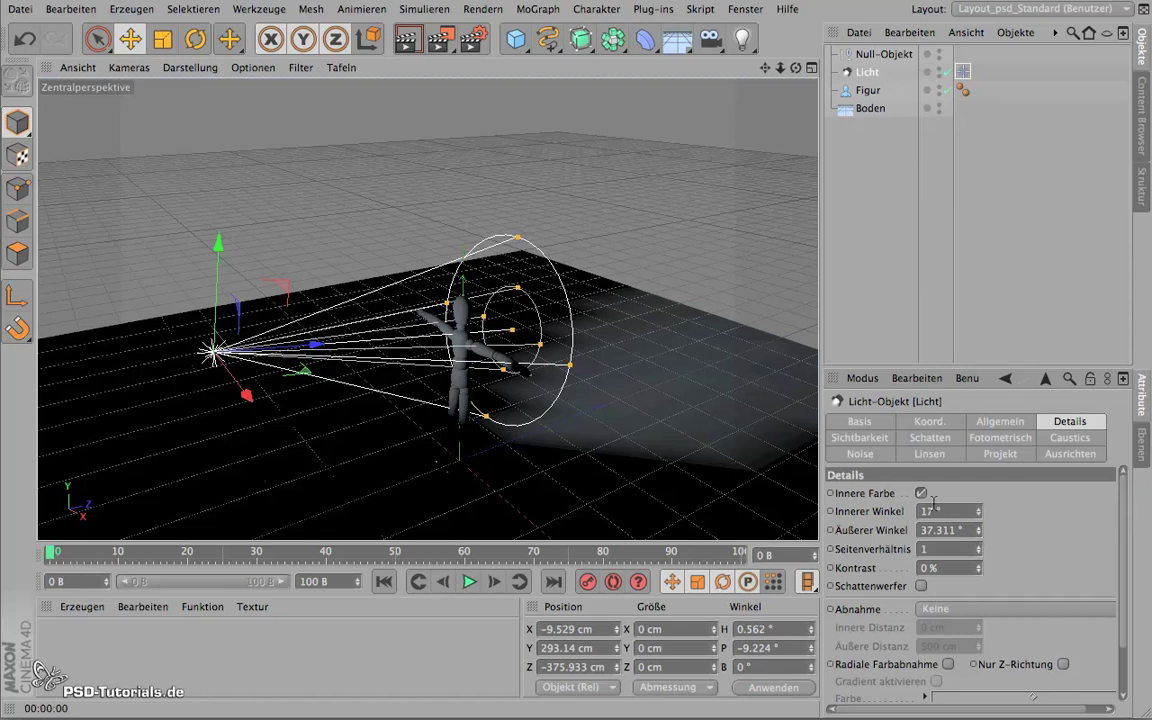
pyautogui.click(406, 39)
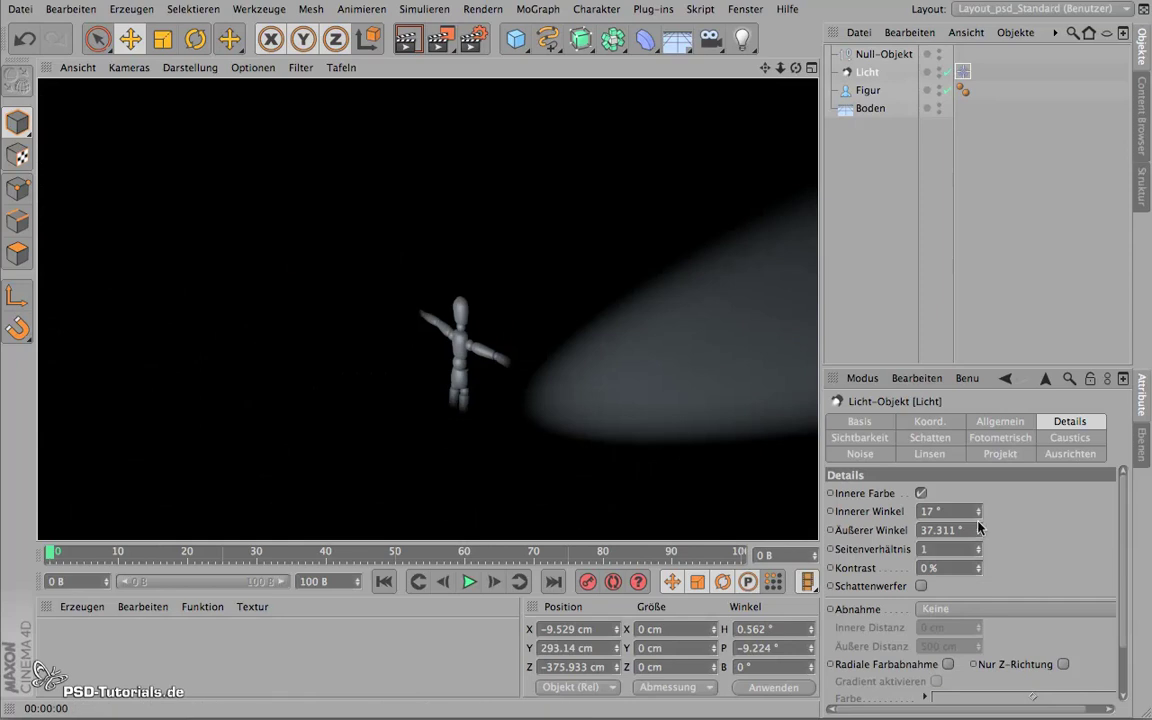
pyautogui.moveTo(979, 517); pyautogui.dragTo(977, 502)
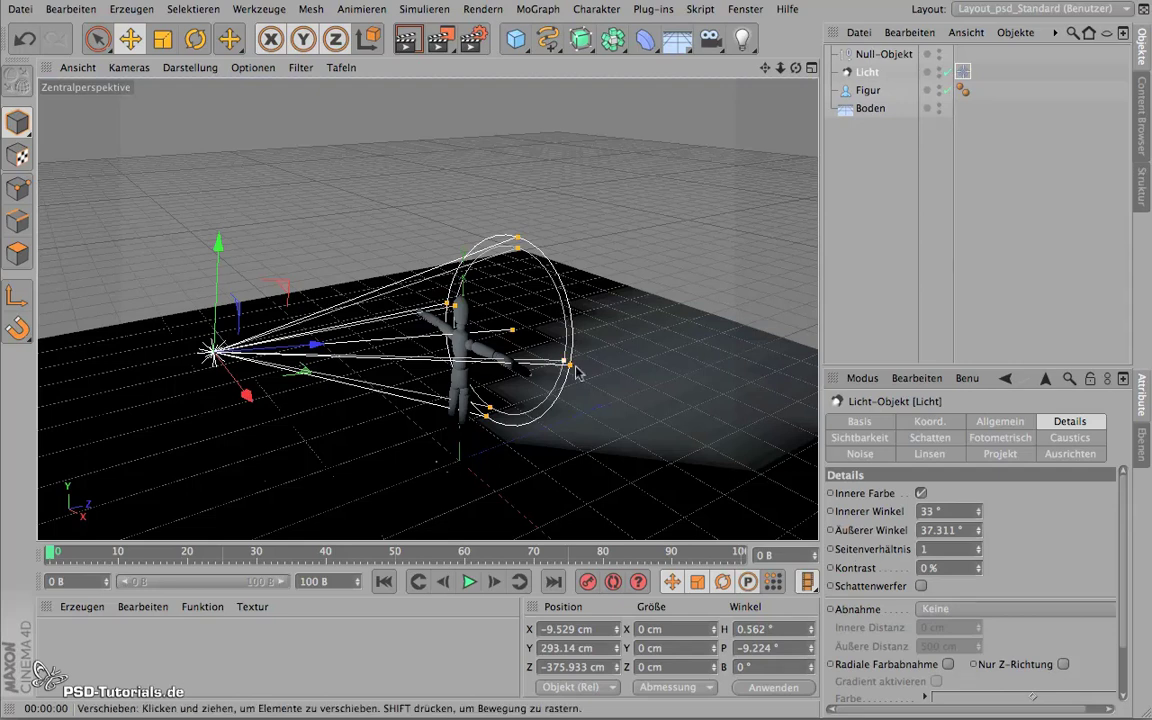
pyautogui.click(985, 423)
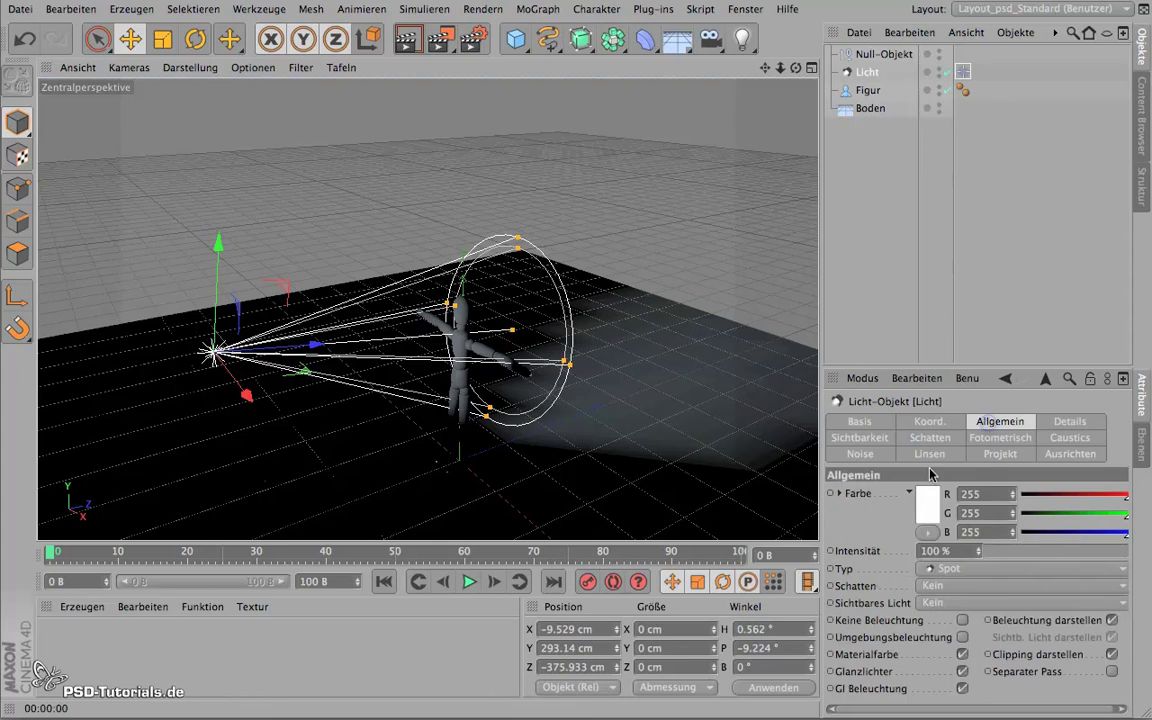
pyautogui.click(1069, 423)
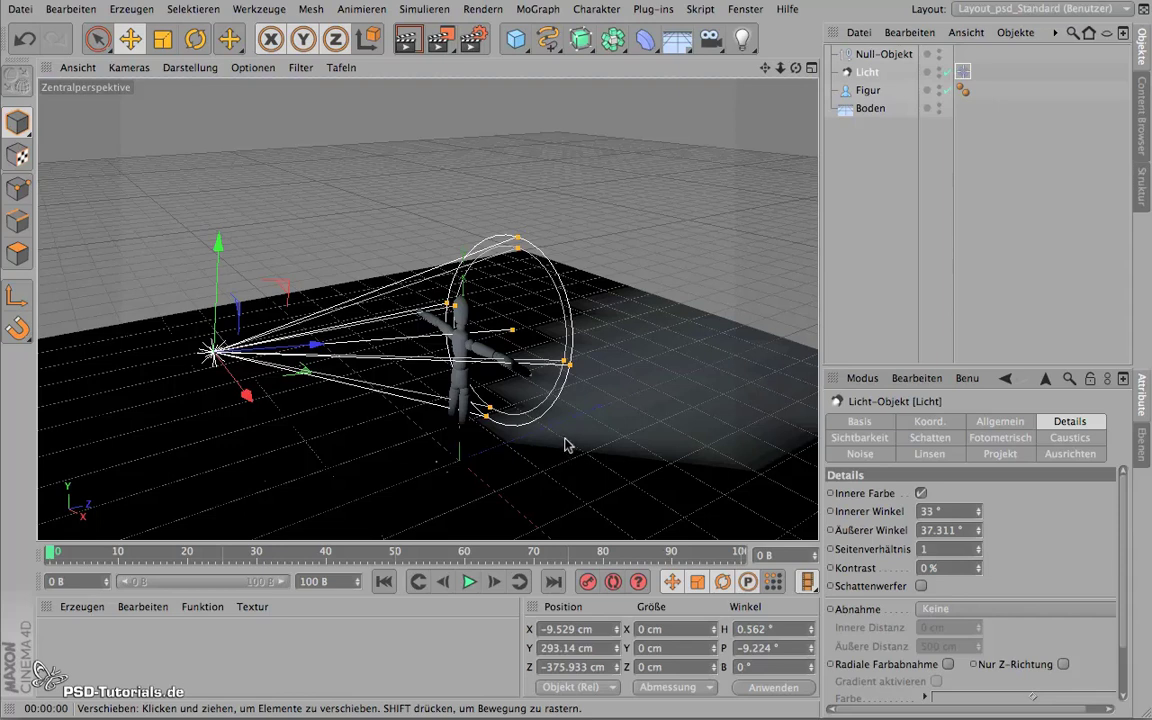
# Match the spotlight's inner angle to the 37.311° outer angle and render the hard-edged beam
pyautogui.keyDown('alt'); pyautogui.moveTo(383, 446); pyautogui.dragTo(420, 449, button='right'); pyautogui.keyUp('alt')
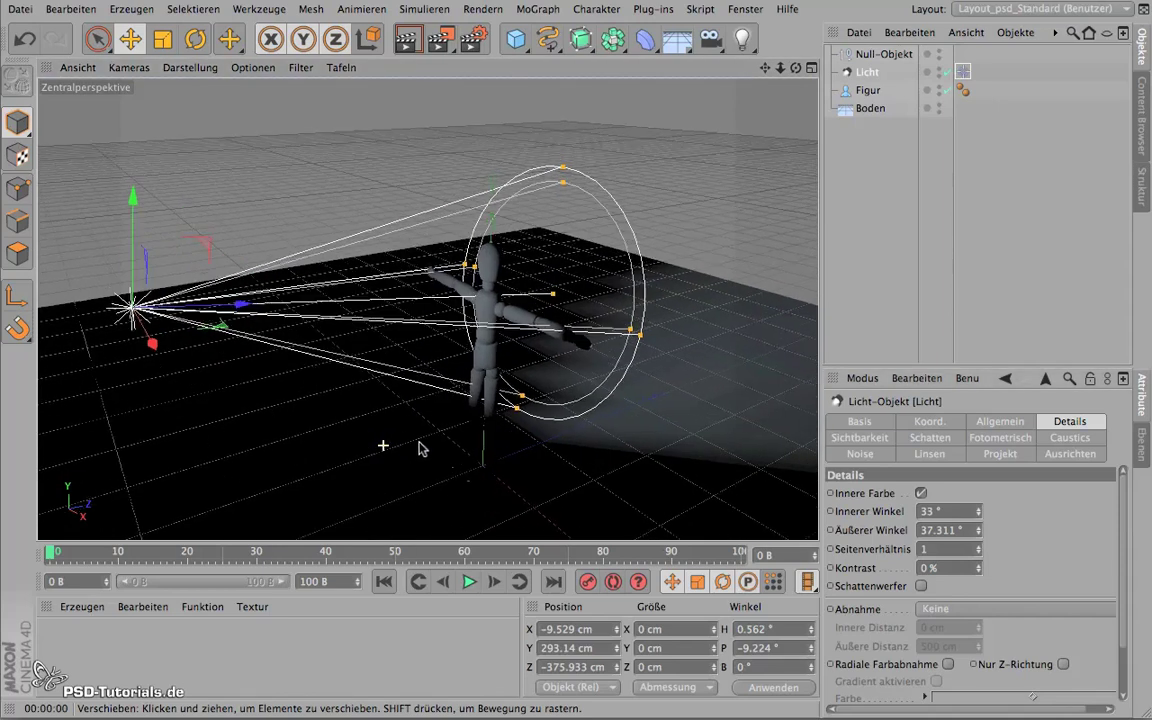
pyautogui.keyDown('alt'); pyautogui.moveTo(420, 449); pyautogui.dragTo(563, 470); pyautogui.keyUp('alt')
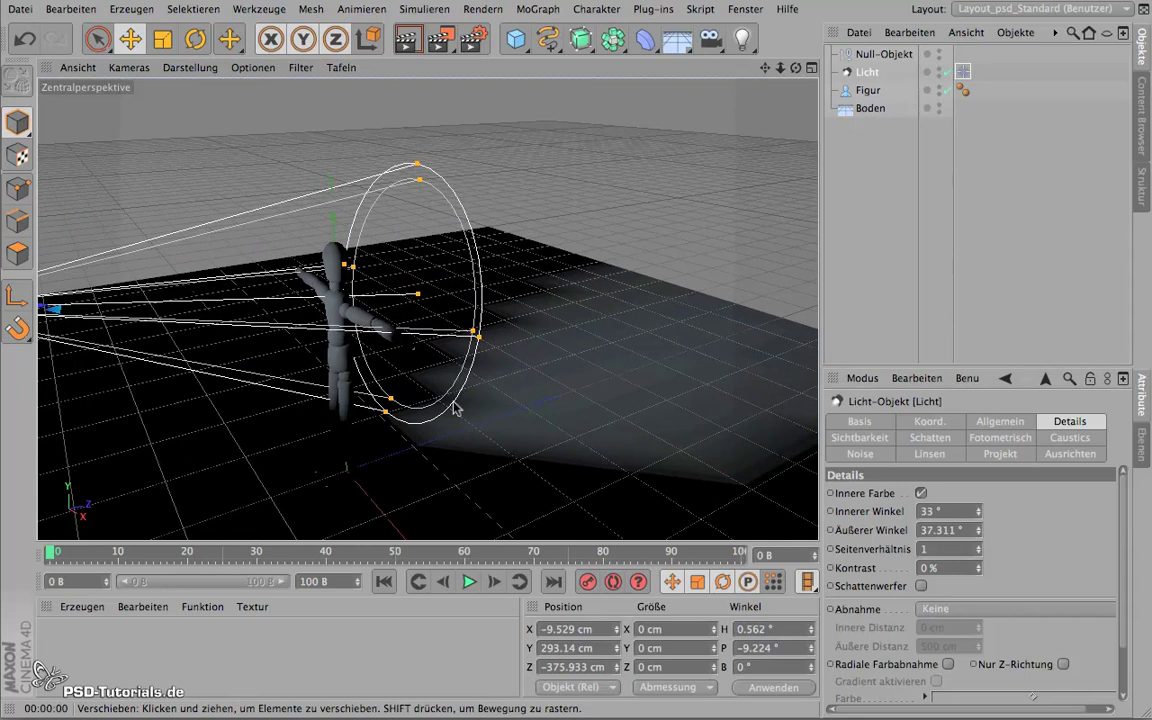
pyautogui.click(404, 45)
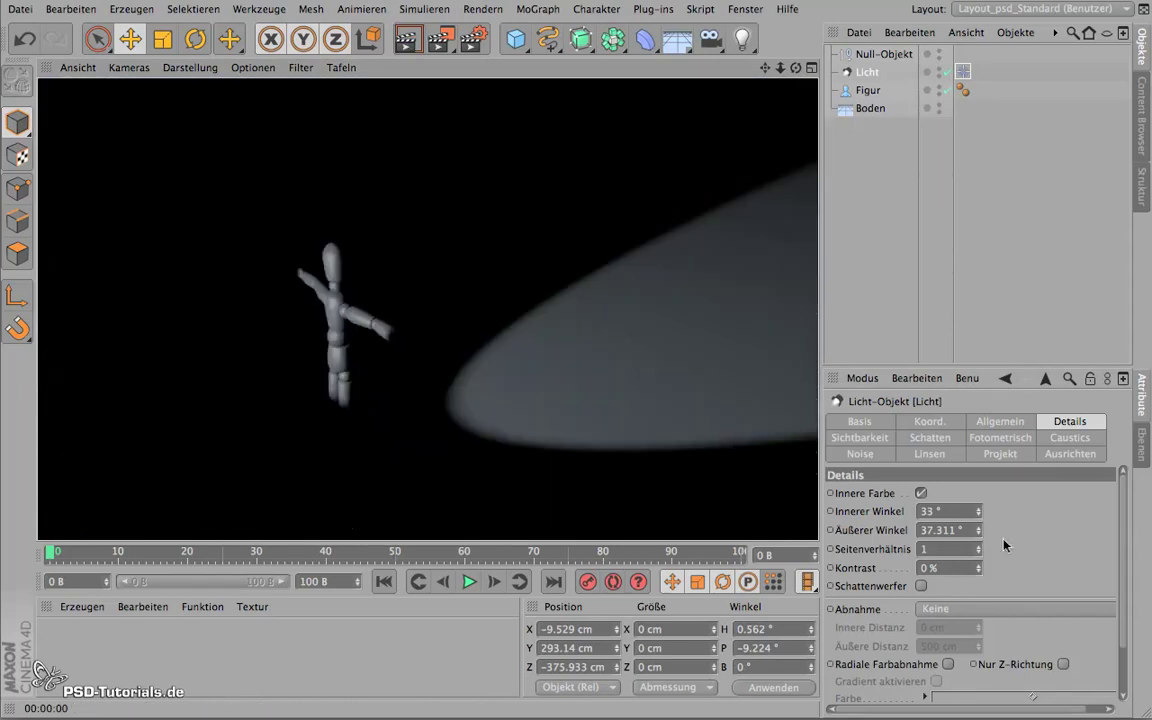
pyautogui.moveTo(983, 516); pyautogui.dragTo(984, 489)
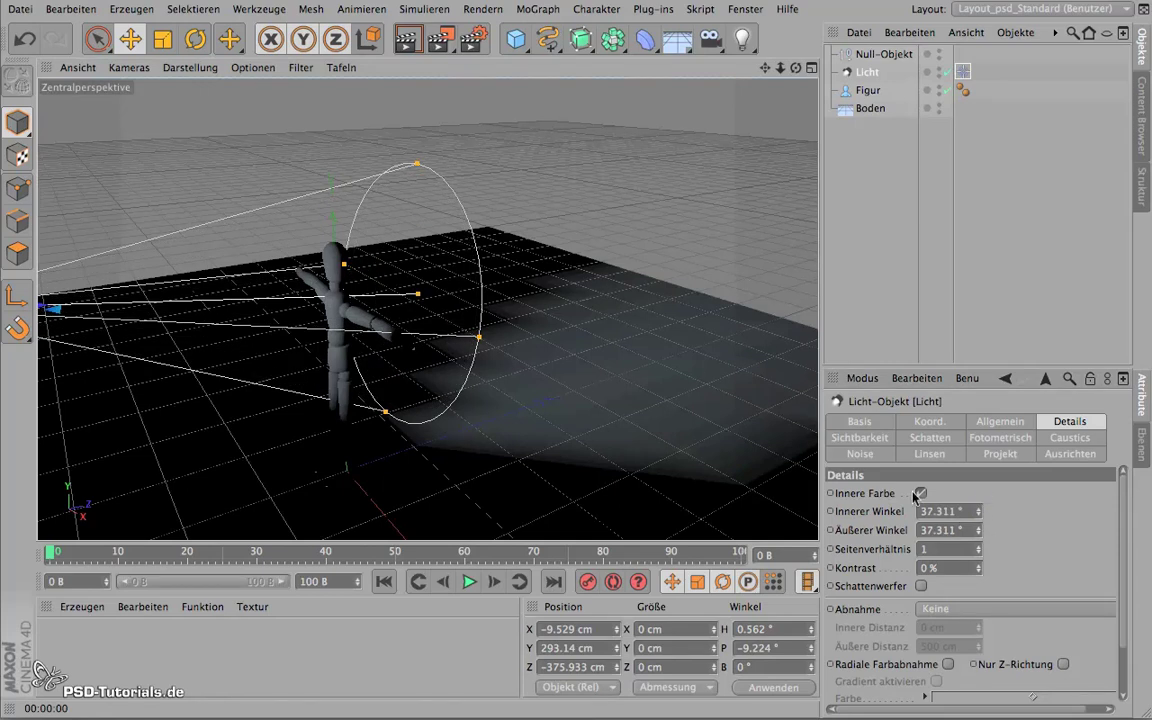
pyautogui.click(404, 45)
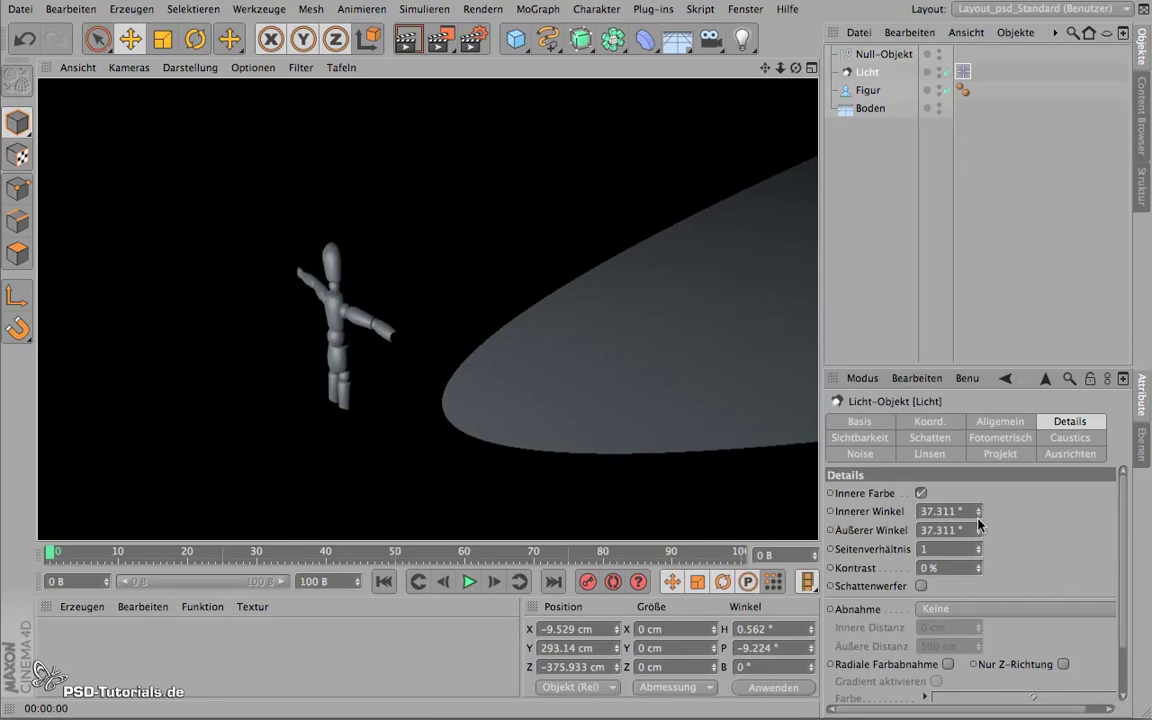
# Lower the inner angle to 0° and render to compare the softer pool edge
pyautogui.click(978, 515)
pyautogui.click(978, 515)
pyautogui.click(978, 515)
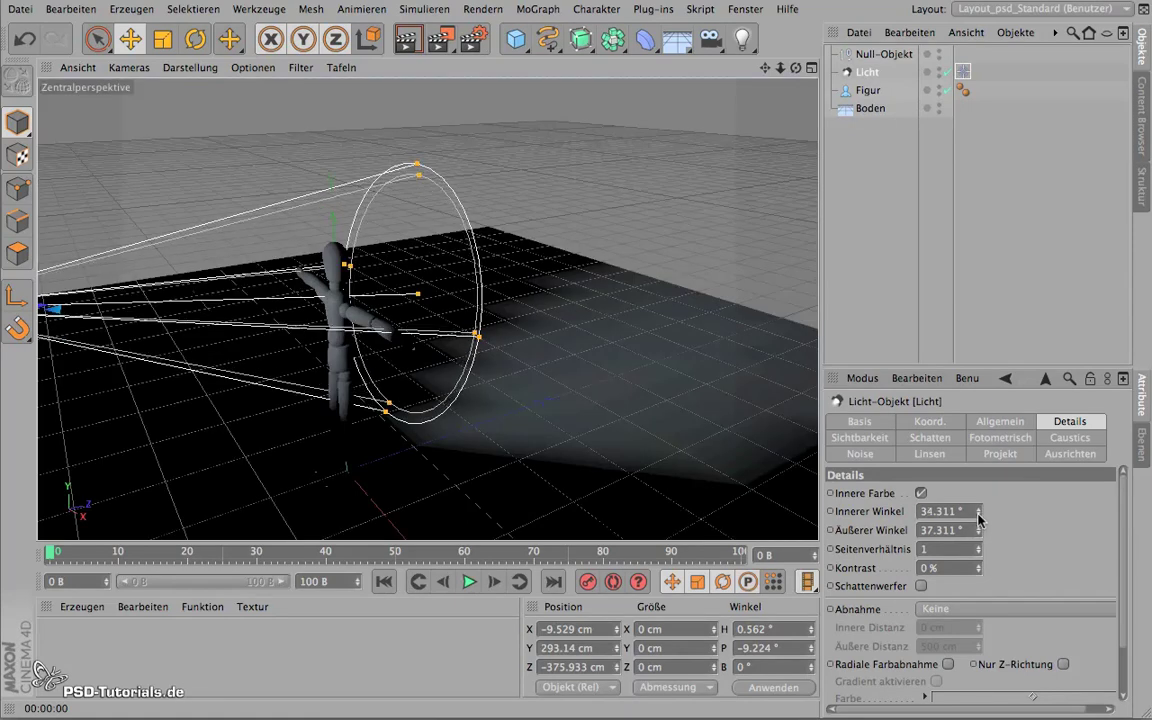
pyautogui.click(407, 39)
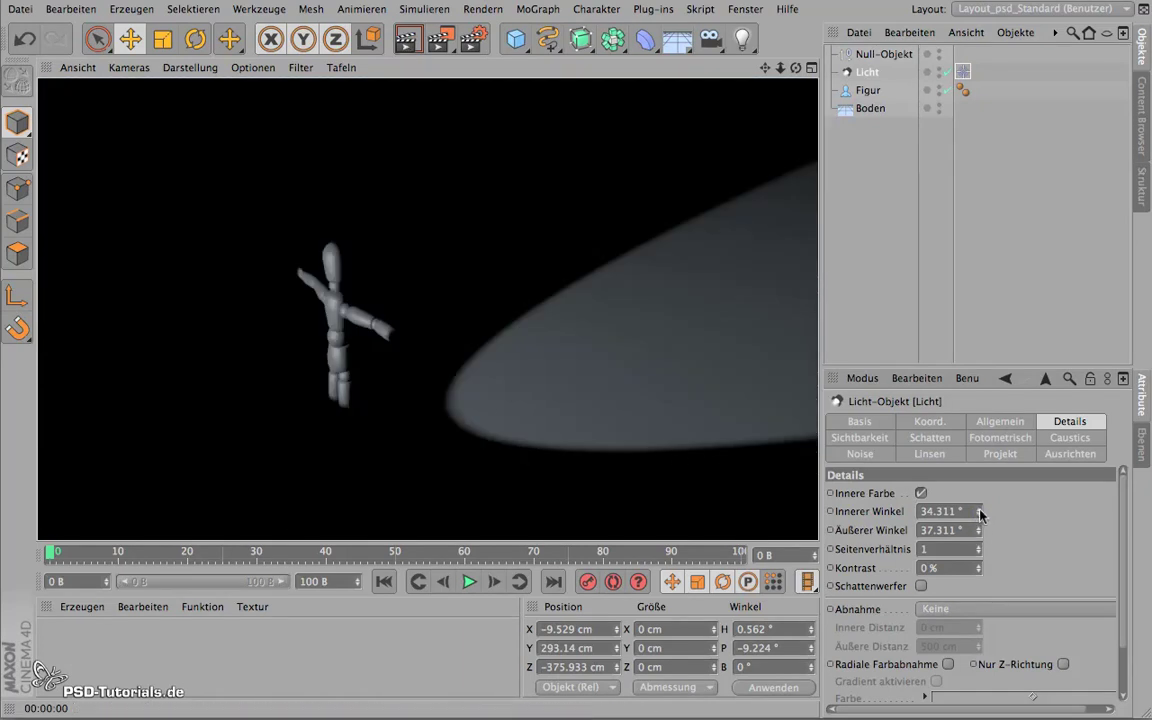
pyautogui.moveTo(979, 514); pyautogui.dragTo(924, 523)
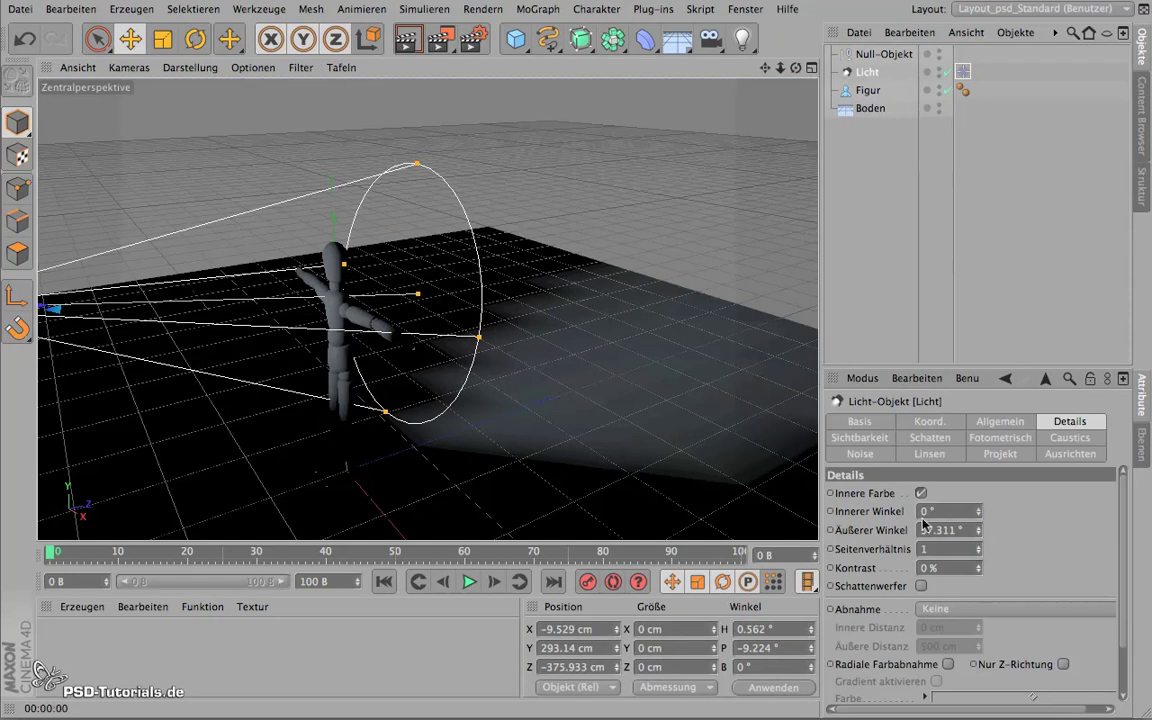
pyautogui.click(407, 39)
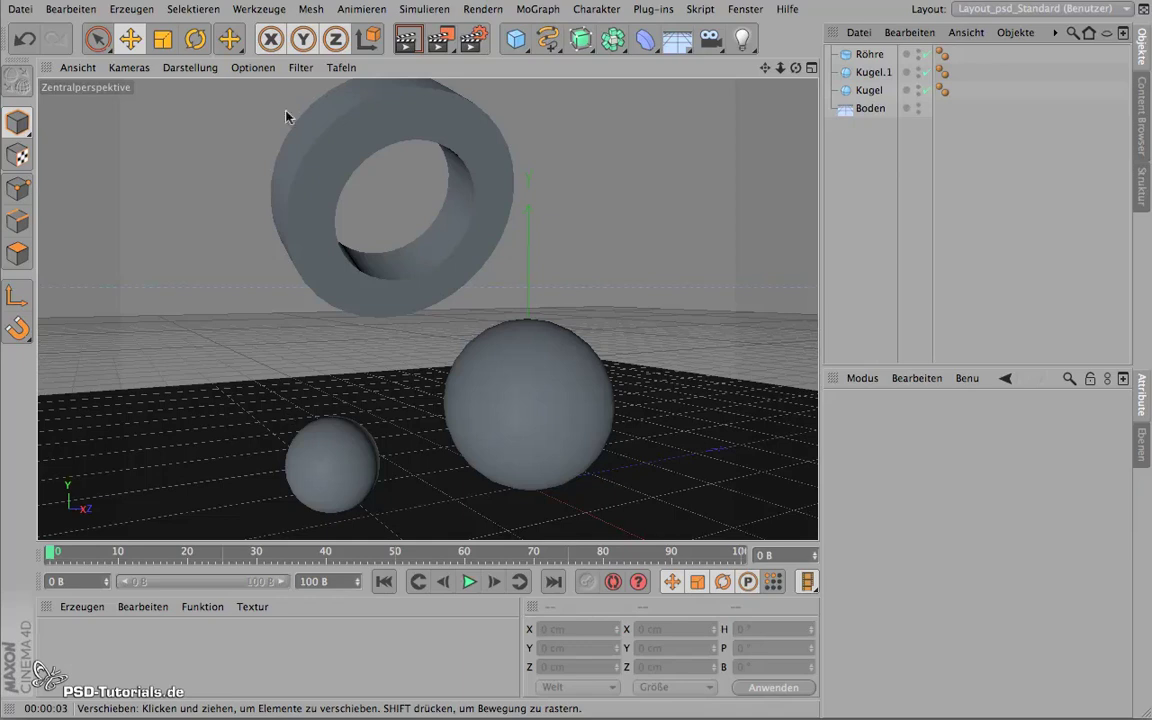
# Orbit the perspective view to frame the tube ring above the two spheres
pyautogui.moveTo(283, 278)
pyautogui.keyDown('alt'); pyautogui.mouseDown()
pyautogui.moveTo(319, 298)
pyautogui.moveTo(417, 289)
pyautogui.moveTo(316, 291)
pyautogui.moveTo(50, 262)
pyautogui.moveTo(40, 290)
pyautogui.moveTo(43, 309)
pyautogui.moveTo(254, 352)
pyautogui.moveTo(386, 260)
pyautogui.moveTo(396, 288)
pyautogui.moveTo(352, 301)
pyautogui.moveTo(379, 317)
pyautogui.mouseUp(); pyautogui.keyUp('alt')
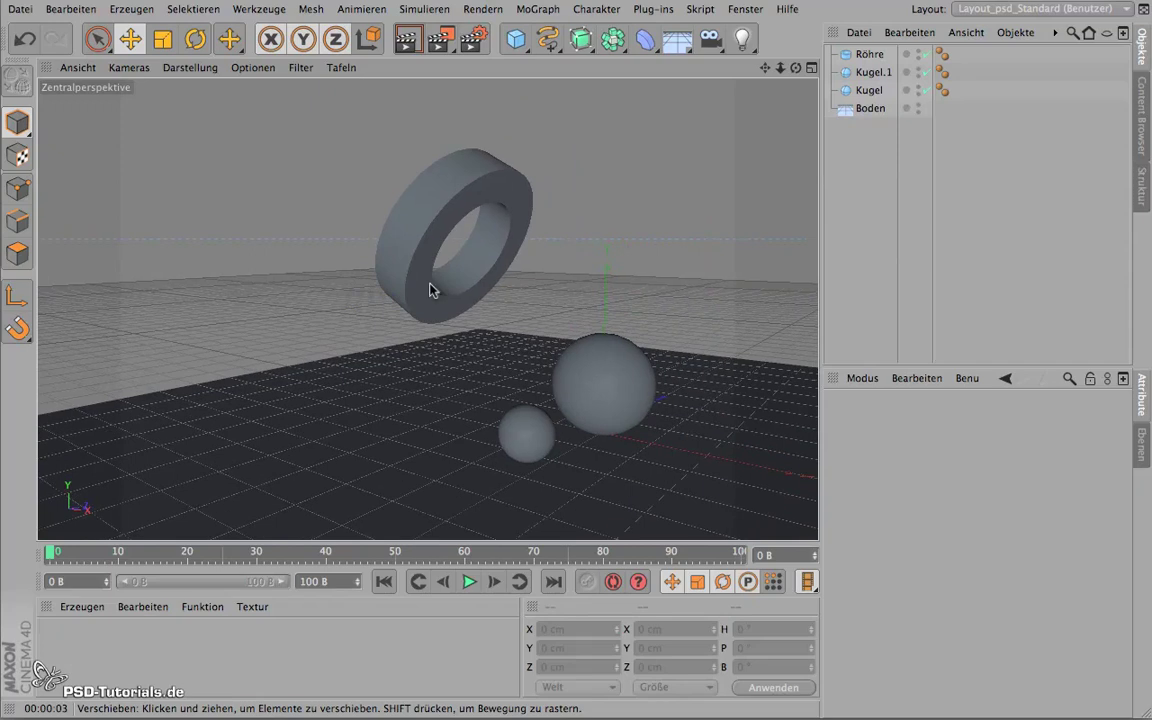
# Add a point light and place it up-left of the ring at X −823.443 cm, Y 584.379 cm
pyautogui.click(742, 39)
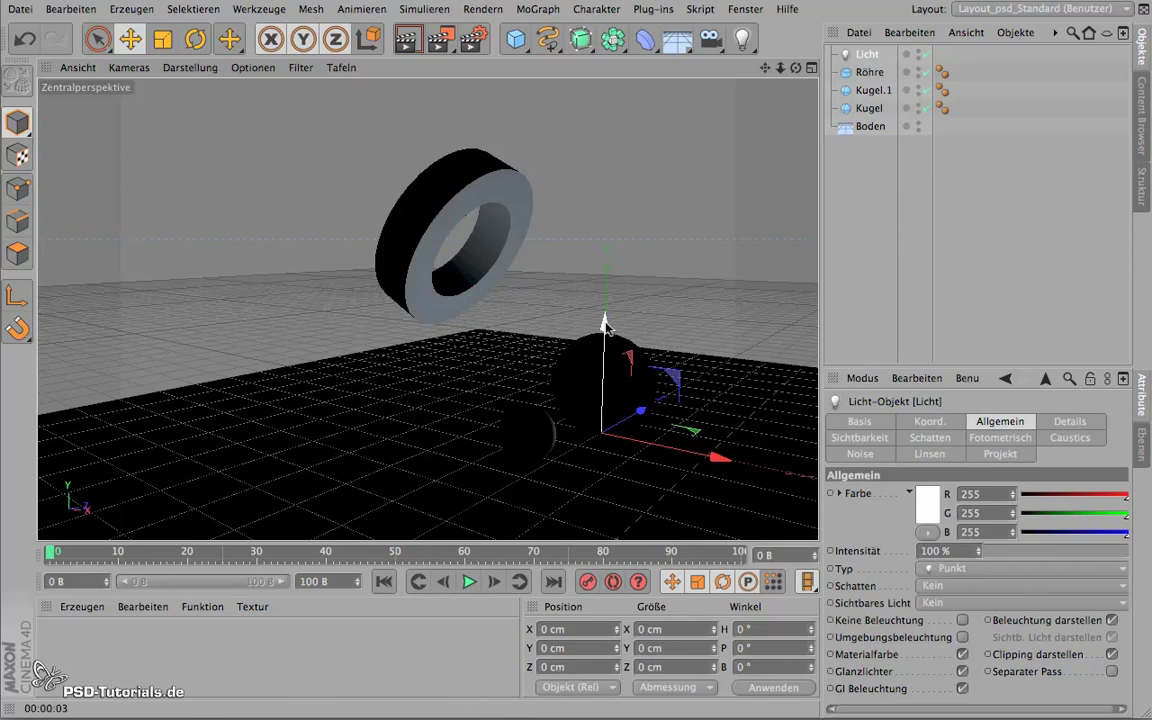
pyautogui.click(812, 67)
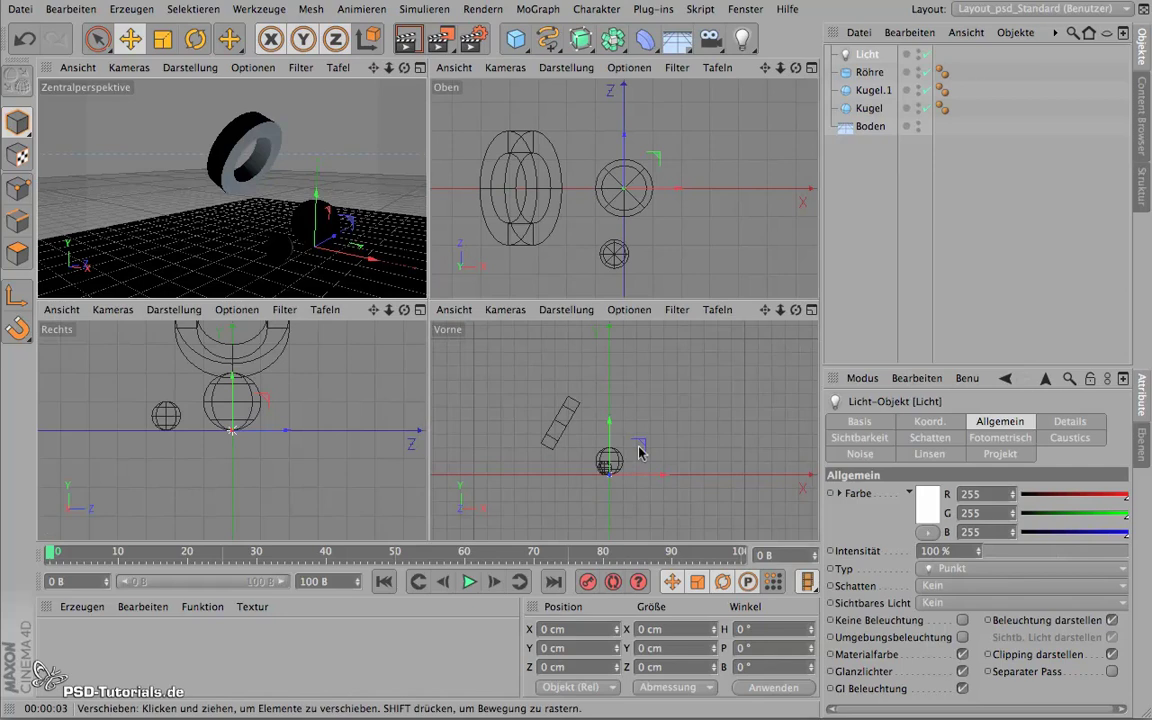
pyautogui.moveTo(643, 447); pyautogui.dragTo(532, 364)
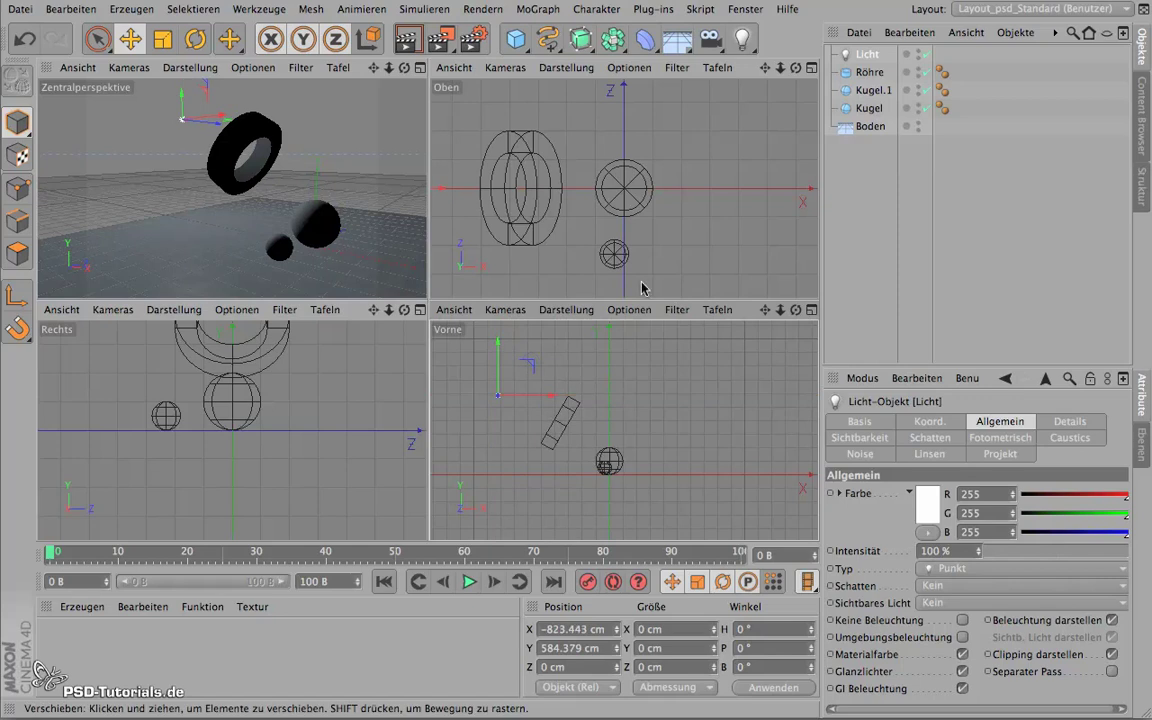
pyautogui.keyDown('alt'); pyautogui.moveTo(278, 206); pyautogui.dragTo(310, 234); pyautogui.keyUp('alt')
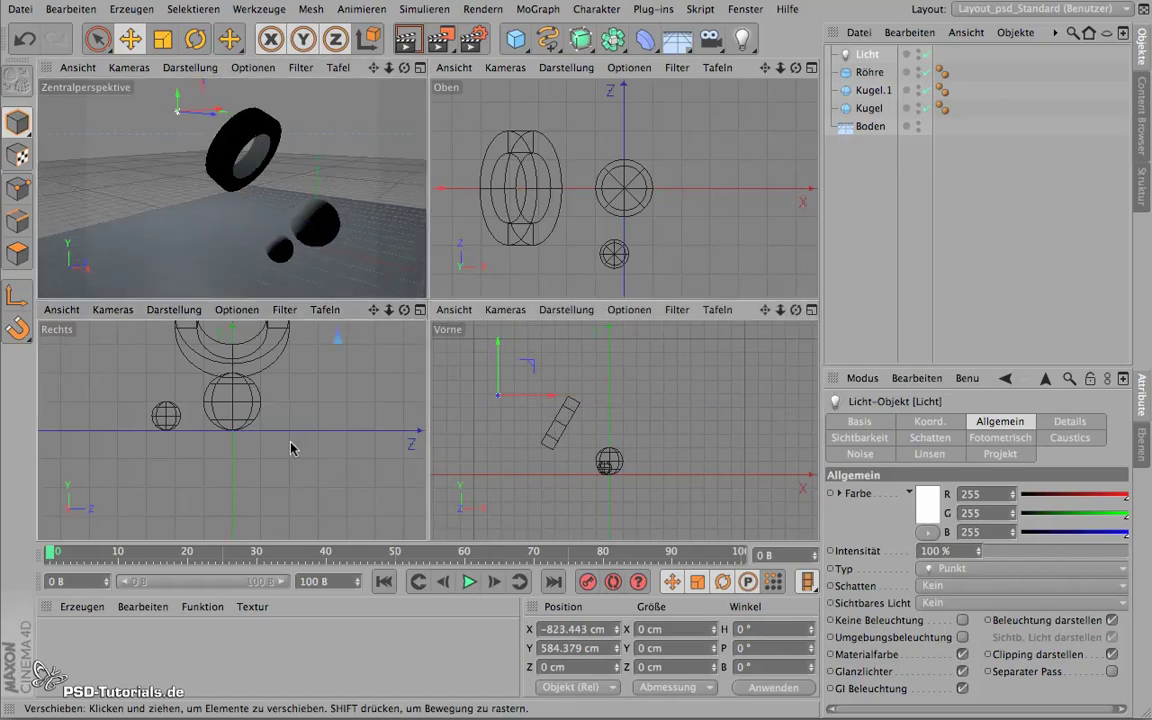
pyautogui.keyDown('alt'); pyautogui.moveTo(290, 450); pyautogui.dragTo(288, 500, button='middle'); pyautogui.keyUp('alt')
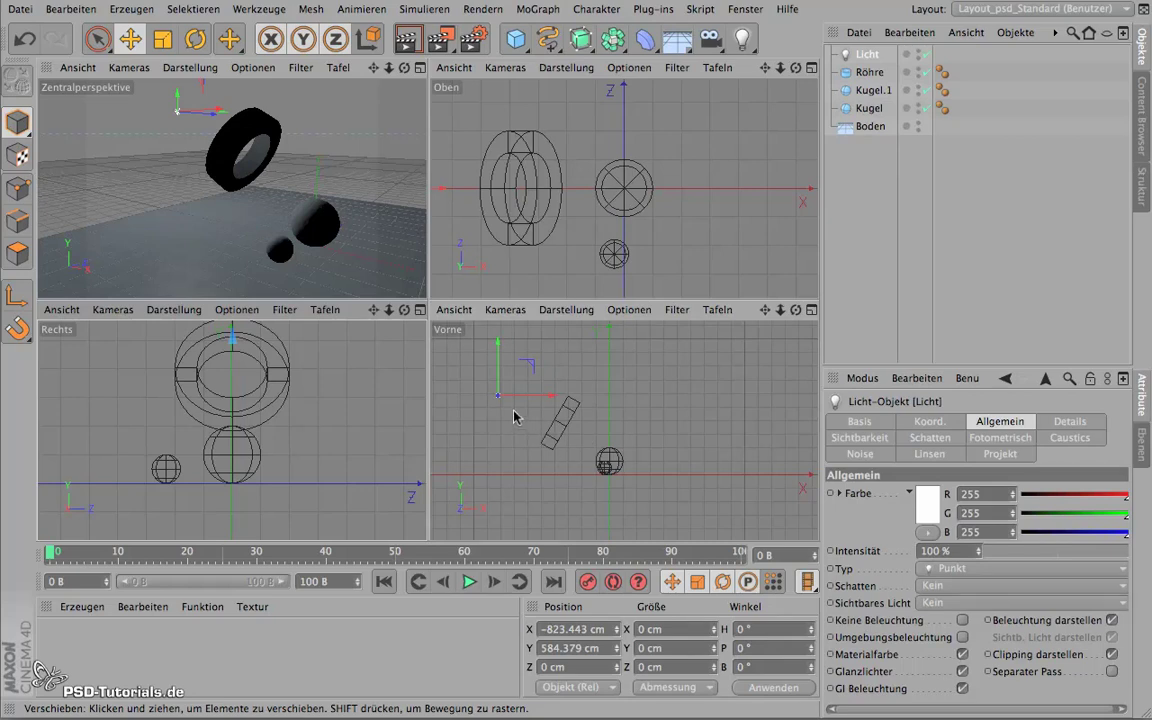
# Maximize the perspective view and render a preview of the point-lit scene
pyautogui.click(419, 67)
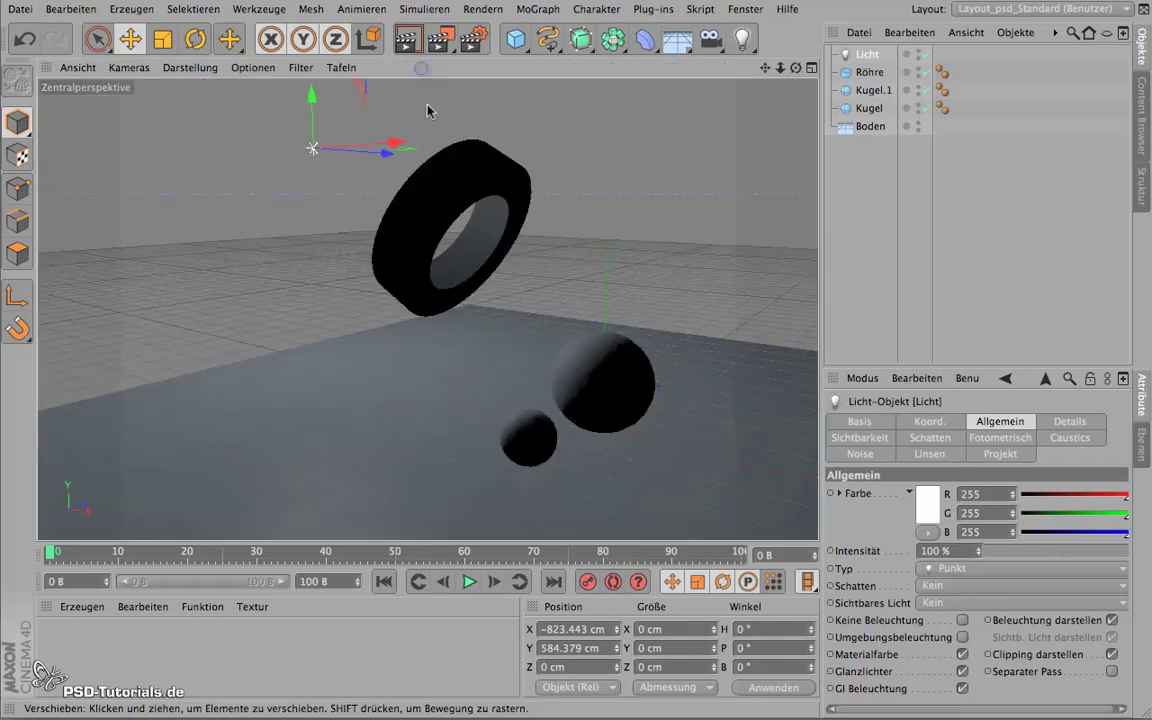
pyautogui.keyDown('alt'); pyautogui.moveTo(360, 373); pyautogui.dragTo(314, 380, button='middle'); pyautogui.keyUp('alt')
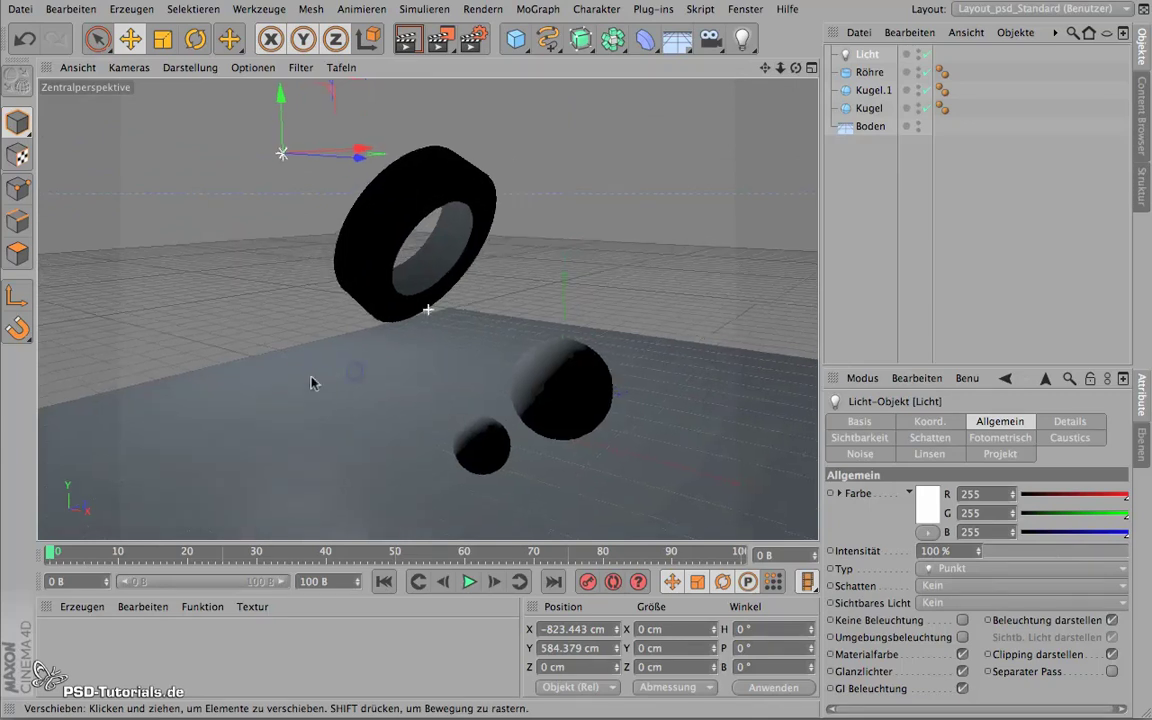
pyautogui.click(407, 39)
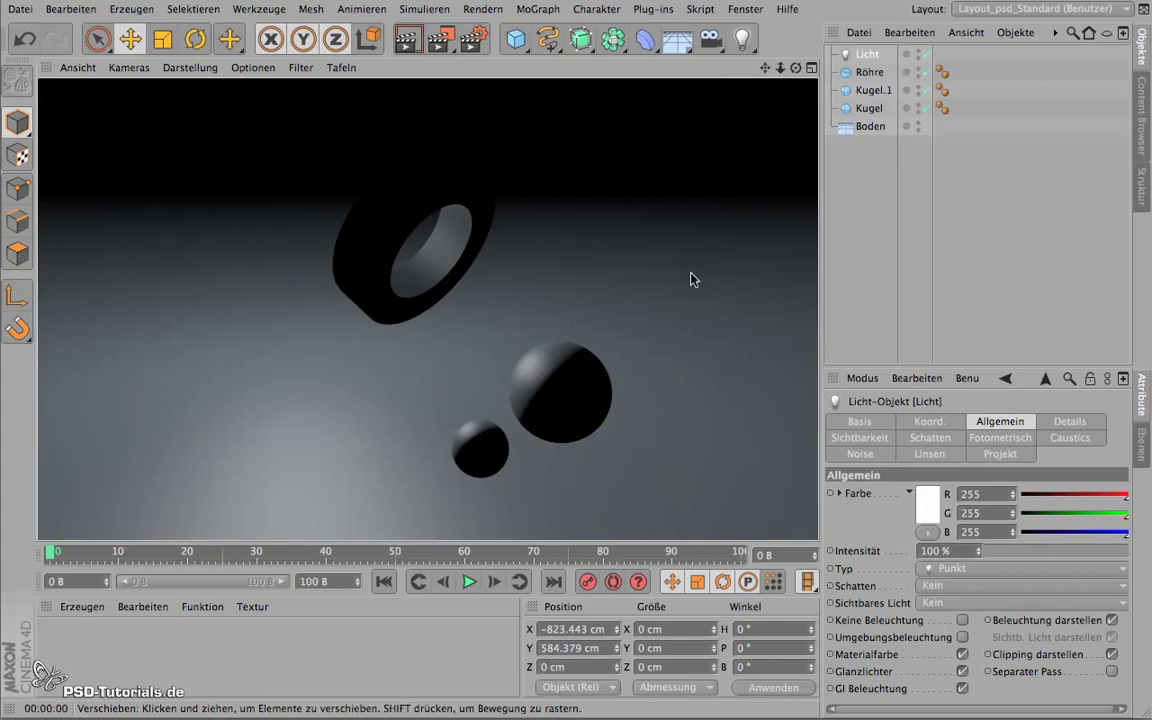
pyautogui.click(868, 54)
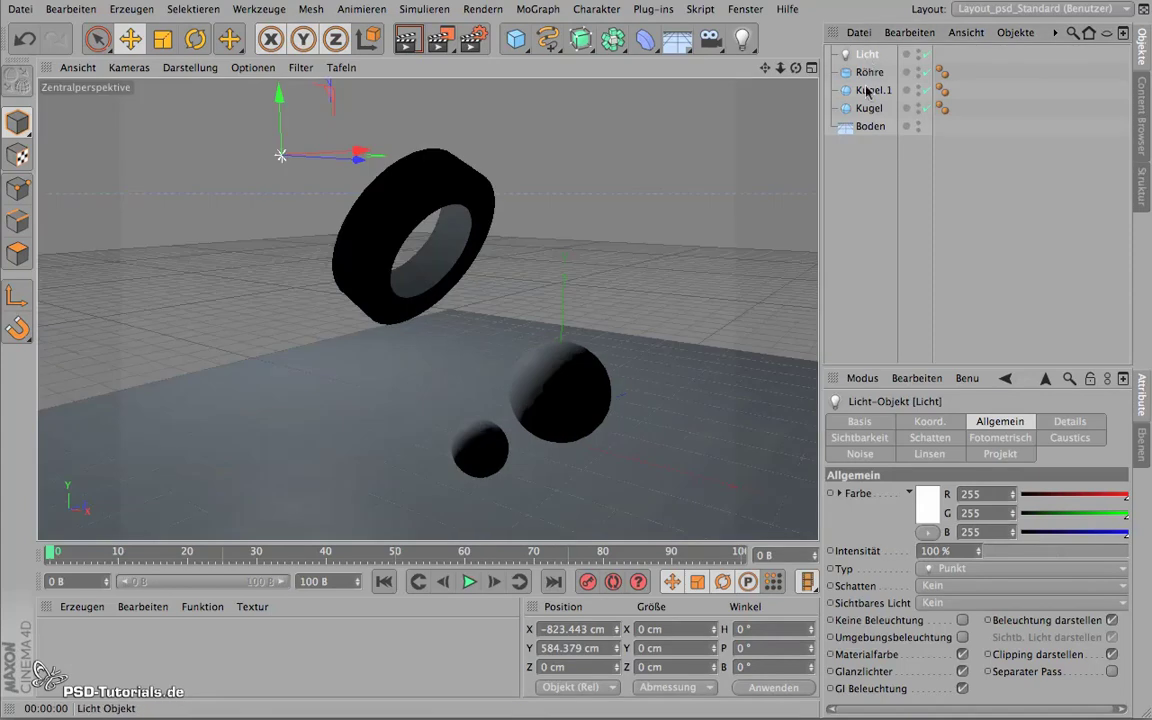
# Set the light's Schatten to Fläche and render to check the blurred sphere shadows
pyautogui.click(930, 586)
pyautogui.click(940, 660)
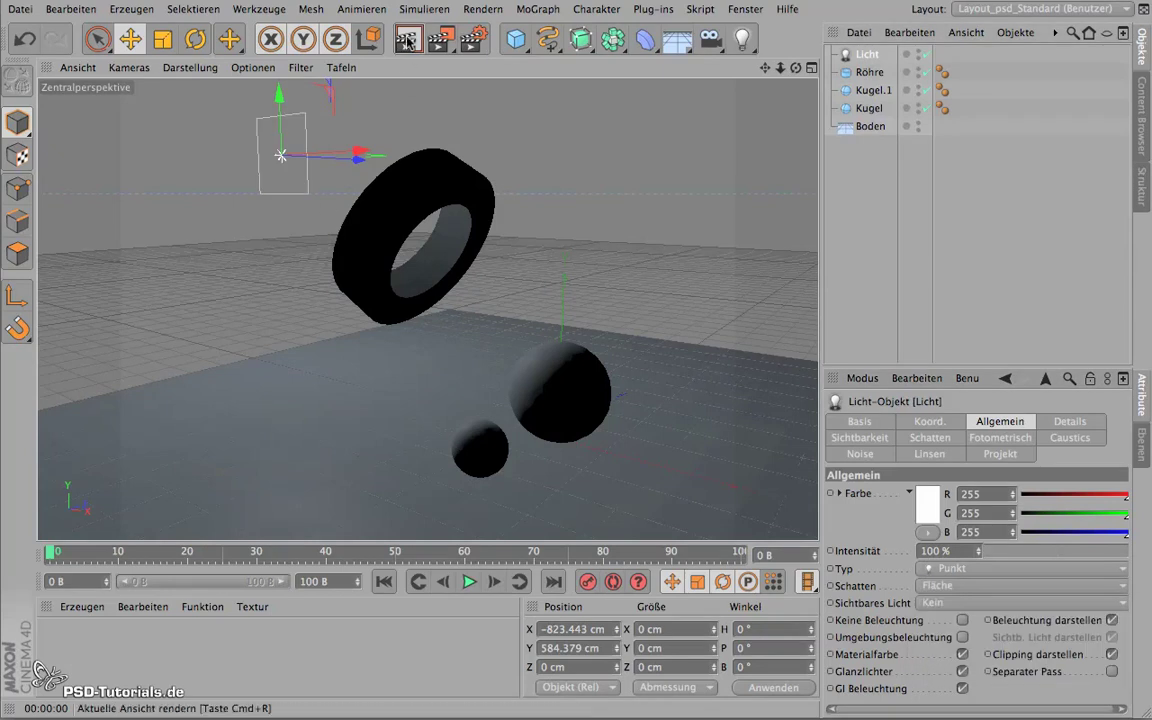
pyautogui.hotkey('ctrl', 'r')
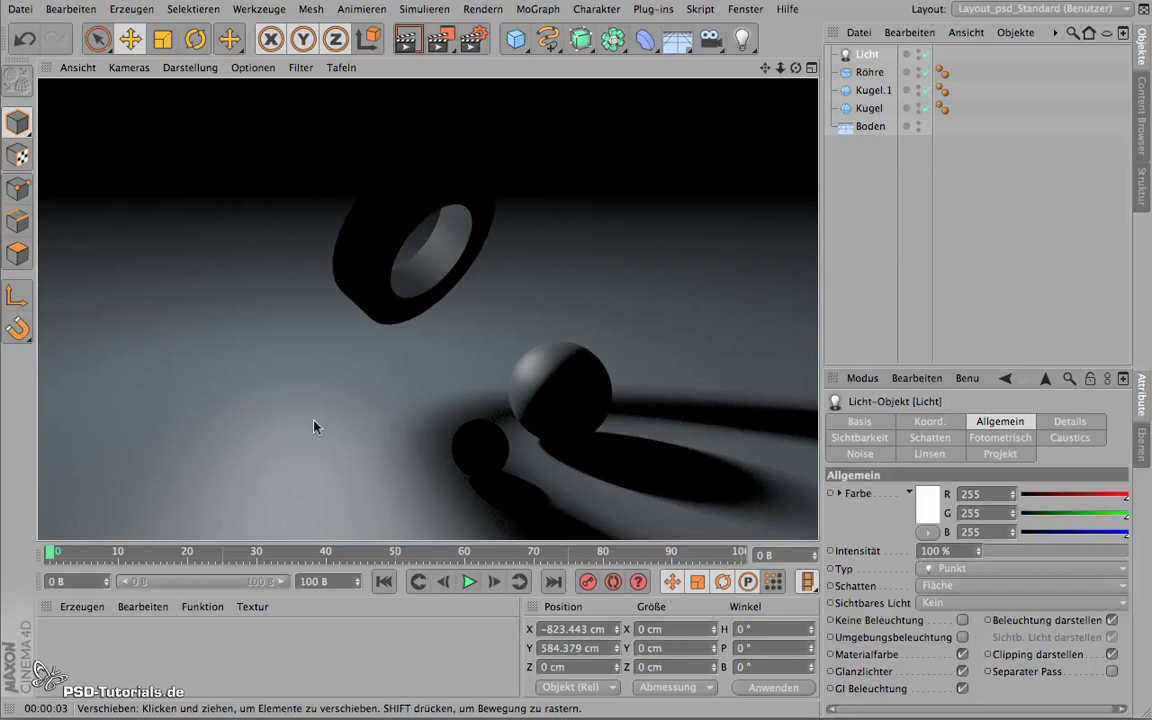
pyautogui.moveTo(313, 427)
pyautogui.keyDown('alt'); pyautogui.mouseDown()
pyautogui.moveTo(303, 411)
pyautogui.moveTo(329, 424)
pyautogui.moveTo(329, 339)
pyautogui.moveTo(285, 283)
pyautogui.moveTo(309, 278)
pyautogui.moveTo(321, 347)
pyautogui.moveTo(386, 375)
pyautogui.moveTo(327, 391)
pyautogui.moveTo(321, 355)
pyautogui.moveTo(337, 334)
pyautogui.mouseUp(); pyautogui.keyUp('alt')
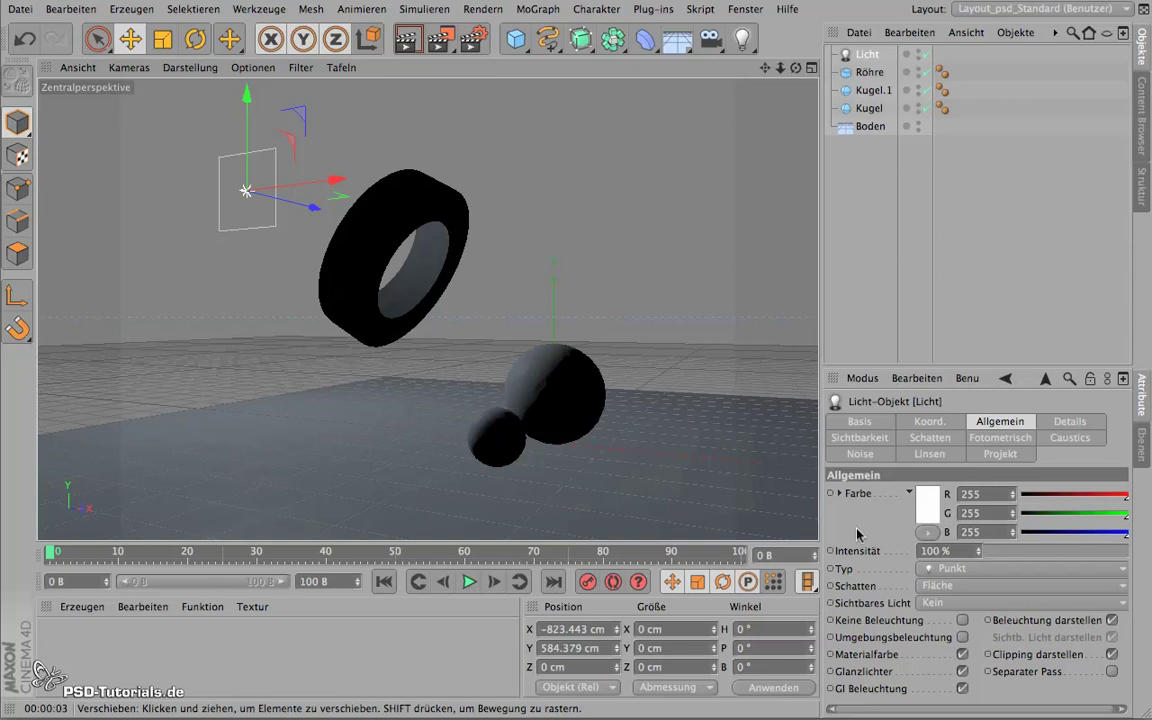
# Set Sichtbares Licht to Sichtbar and render to see the glowing light sphere
pyautogui.click(940, 604)
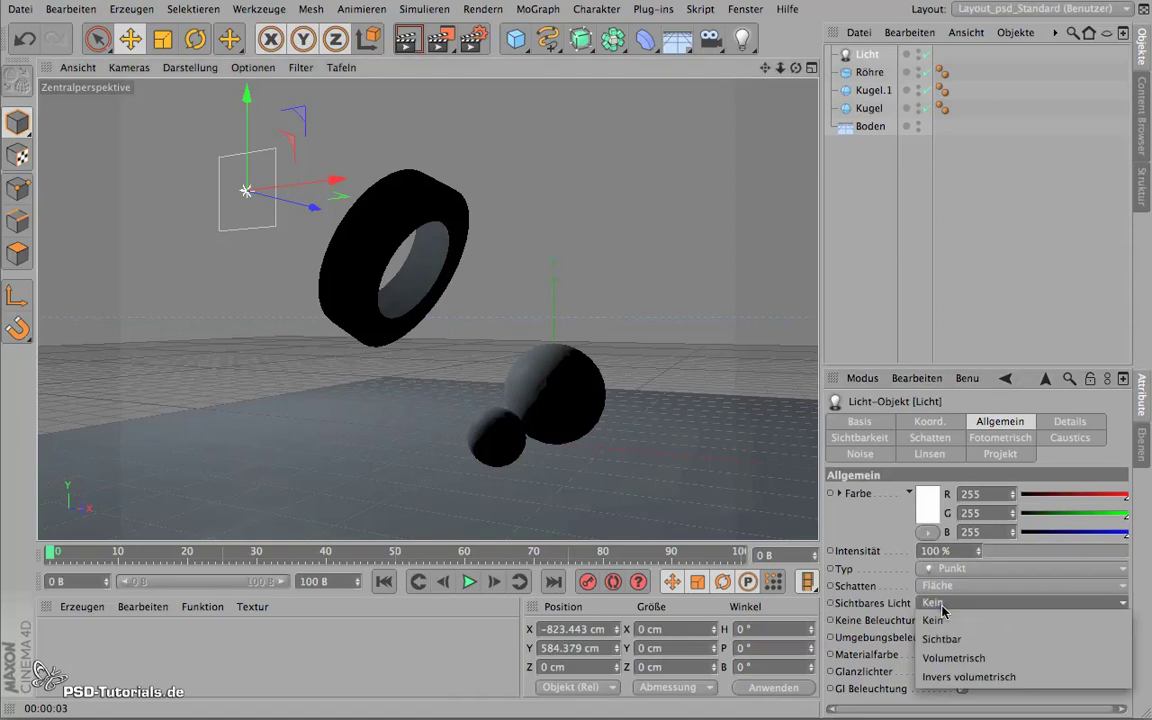
pyautogui.click(940, 638)
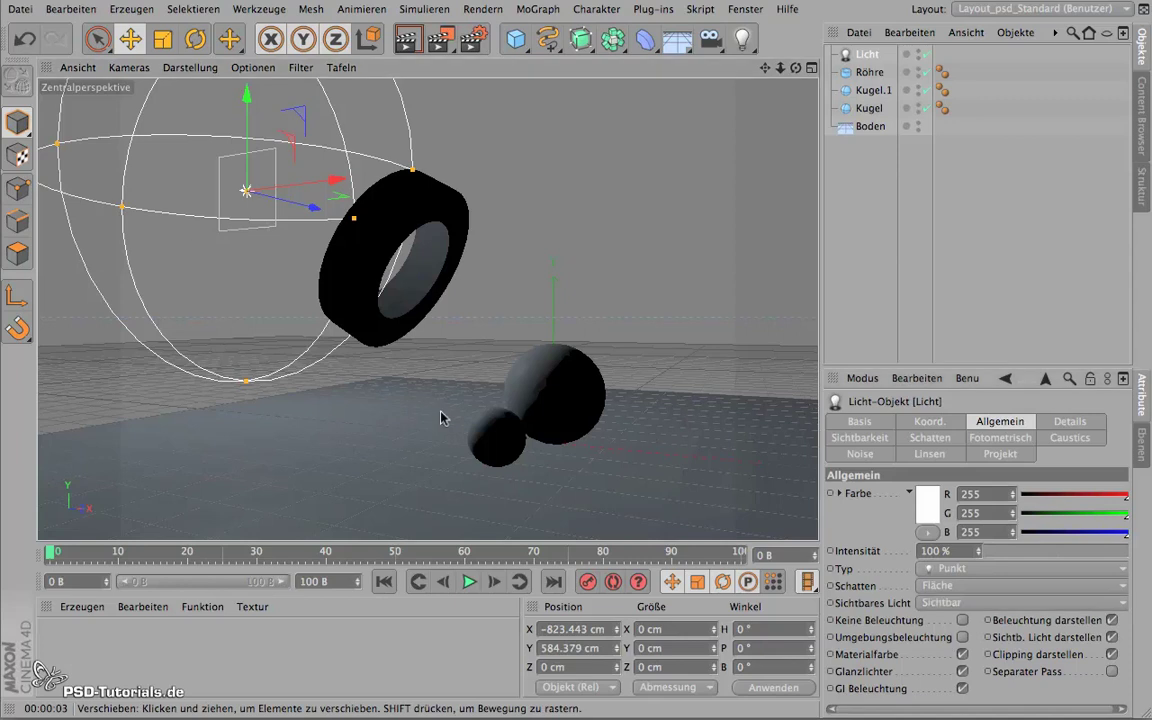
pyautogui.moveTo(442, 417)
pyautogui.keyDown('alt'); pyautogui.mouseDown()
pyautogui.moveTo(270, 377)
pyautogui.moveTo(285, 393)
pyautogui.moveTo(283, 213)
pyautogui.moveTo(327, 334)
pyautogui.moveTo(283, 267)
pyautogui.moveTo(283, 195)
pyautogui.moveTo(318, 196)
pyautogui.moveTo(265, 183)
pyautogui.mouseUp(); pyautogui.keyUp('alt')
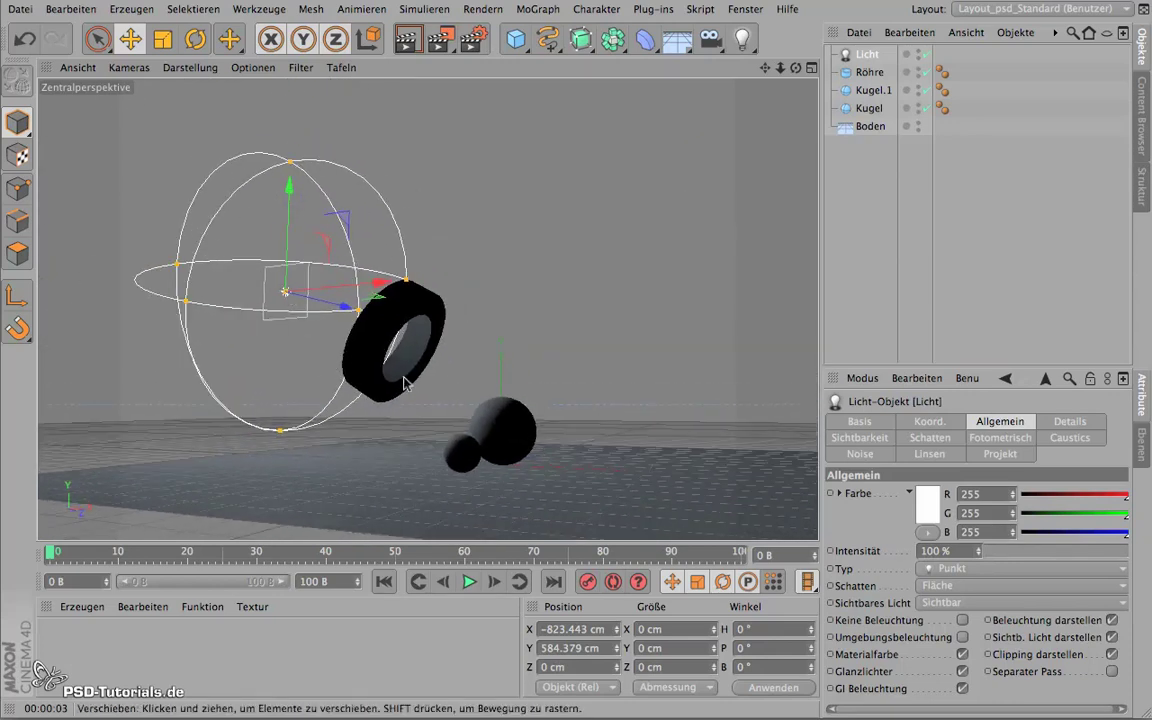
pyautogui.moveTo(468, 401)
pyautogui.keyDown('alt'); pyautogui.mouseDown()
pyautogui.moveTo(470, 334)
pyautogui.moveTo(206, 391)
pyautogui.moveTo(265, 403)
pyautogui.moveTo(398, 380)
pyautogui.moveTo(560, 390)
pyautogui.mouseUp(); pyautogui.keyUp('alt')
pyautogui.moveTo(329, 432)
pyautogui.keyDown('alt'); pyautogui.mouseDown()
pyautogui.moveTo(291, 432)
pyautogui.moveTo(334, 462)
pyautogui.mouseUp(); pyautogui.keyUp('alt')
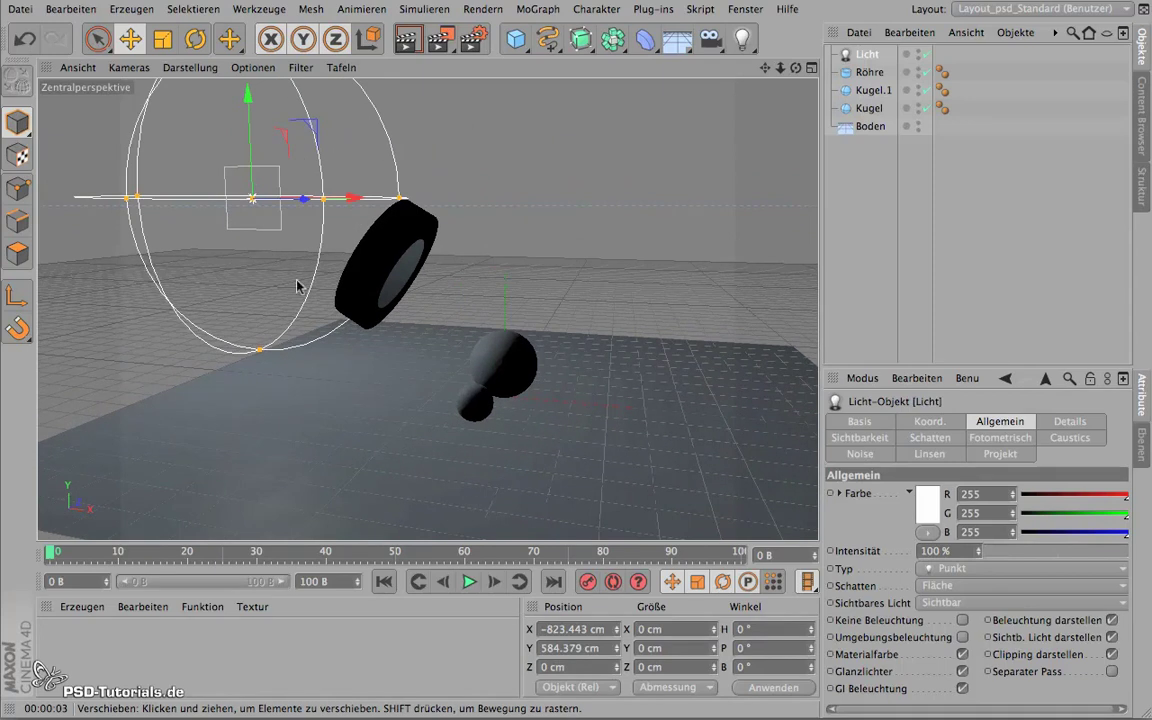
pyautogui.click(402, 41)
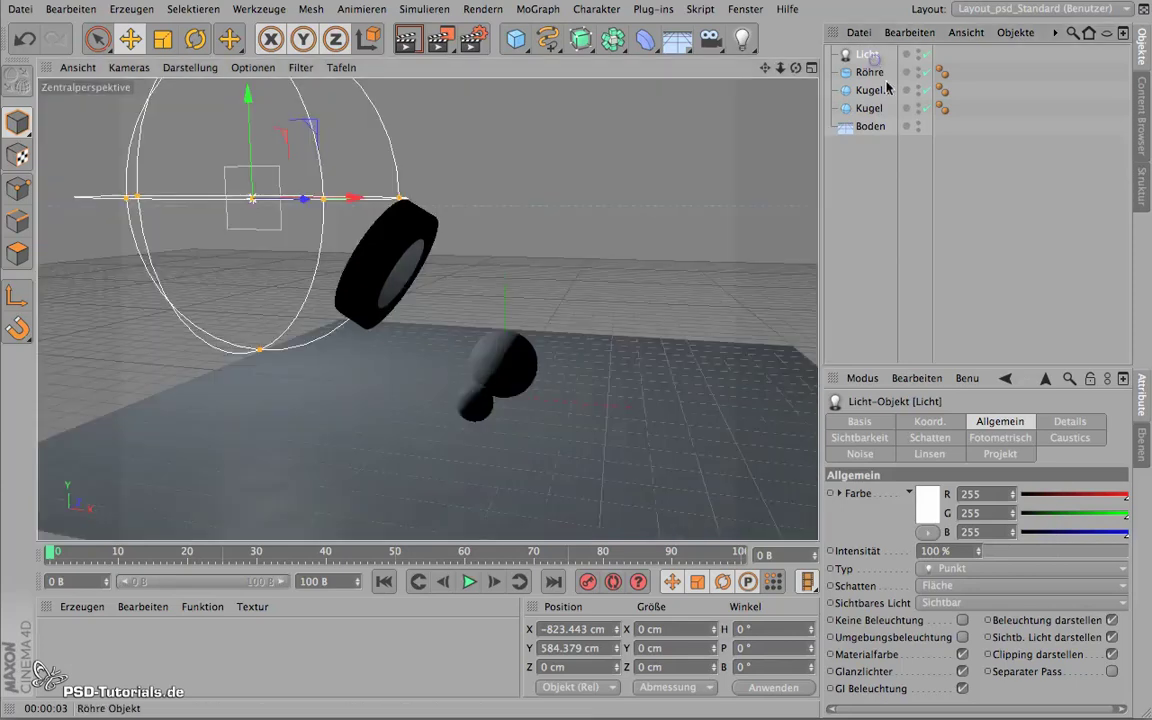
# Drag the visible-light radius handle outward so the glow reaches the tube ring
pyautogui.click(398, 327)
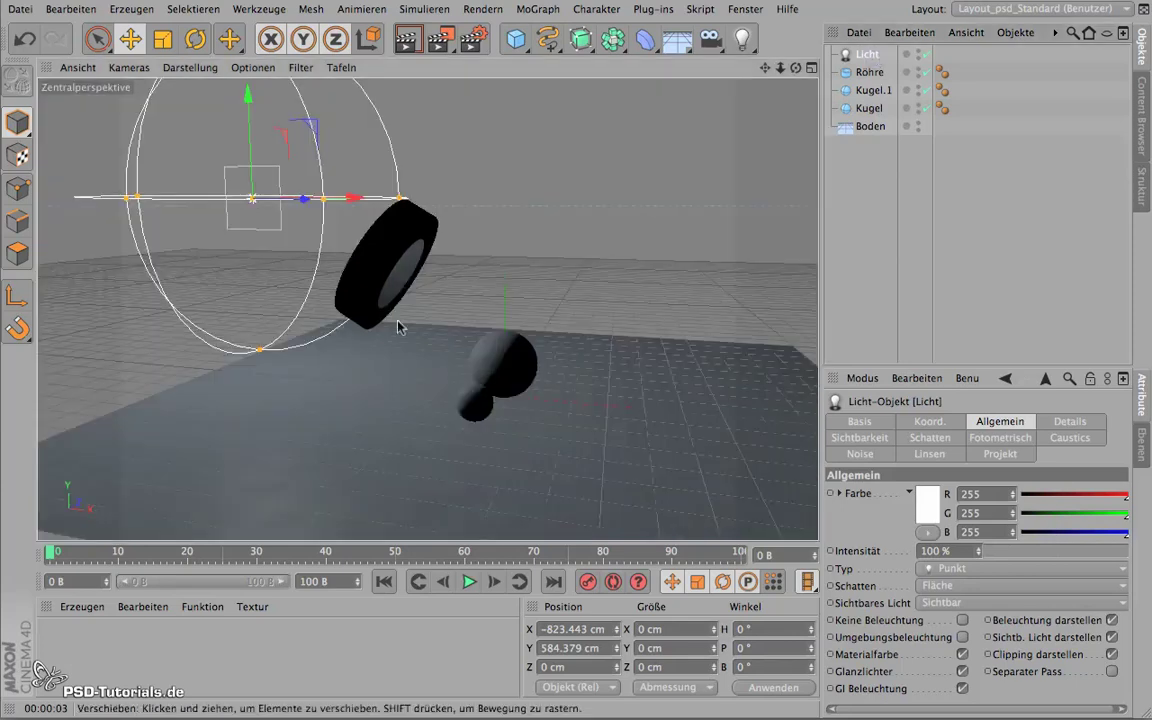
pyautogui.moveTo(398, 327)
pyautogui.keyDown('alt'); pyautogui.mouseDown()
pyautogui.moveTo(404, 404)
pyautogui.moveTo(391, 404)
pyautogui.moveTo(386, 301)
pyautogui.mouseUp(); pyautogui.keyUp('alt')
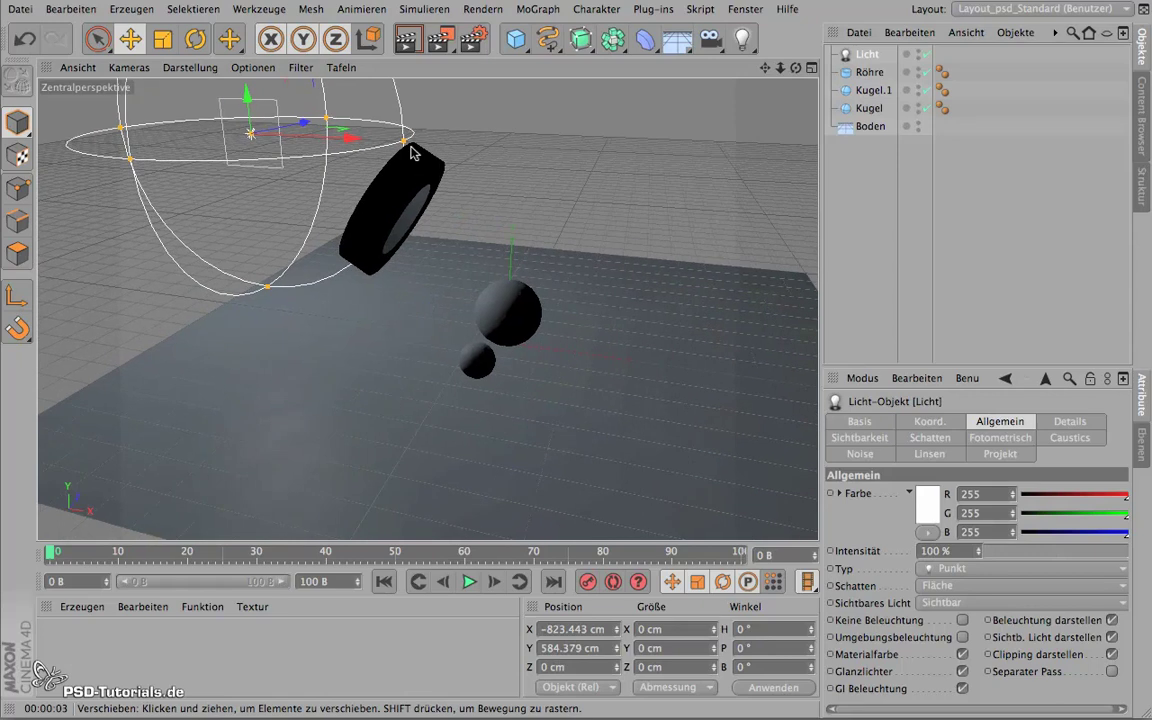
pyautogui.moveTo(408, 150)
pyautogui.mouseDown()
pyautogui.moveTo(560, 165)
pyautogui.moveTo(468, 160)
pyautogui.moveTo(553, 181)
pyautogui.moveTo(476, 180)
pyautogui.moveTo(553, 185)
pyautogui.moveTo(545, 190)
pyautogui.mouseUp()
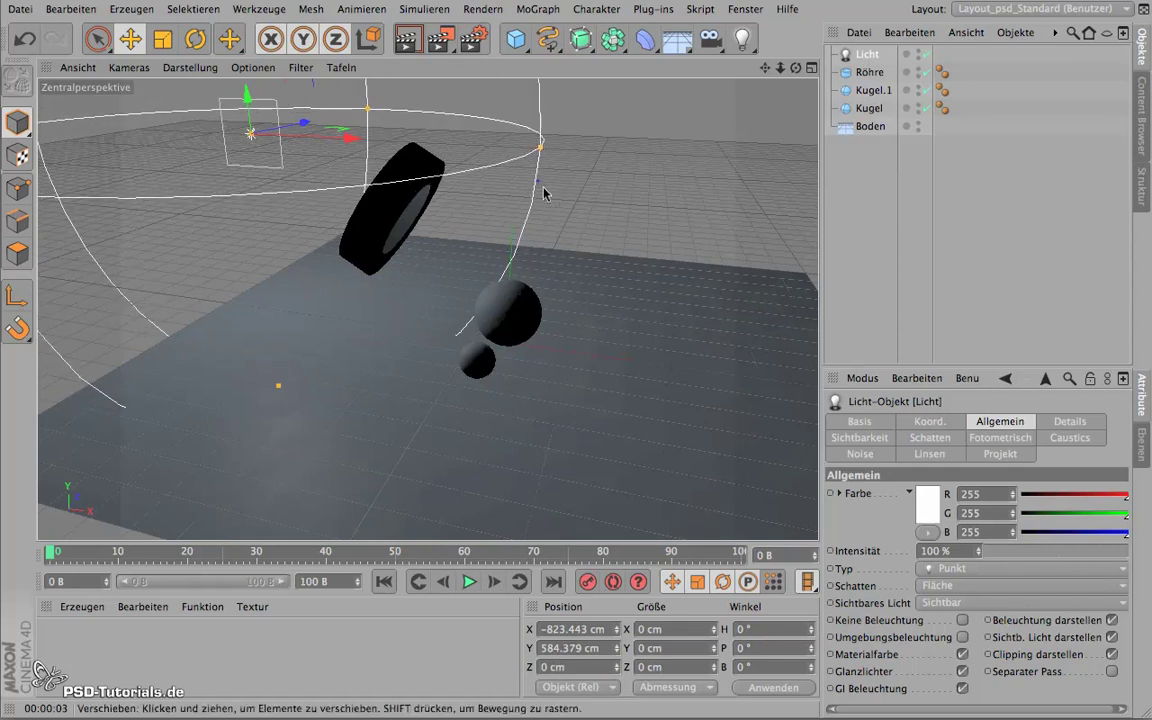
# In the Sichtbarkeit tab, raise Äußere Distanz to 1247.939 cm
pyautogui.click(840, 440)
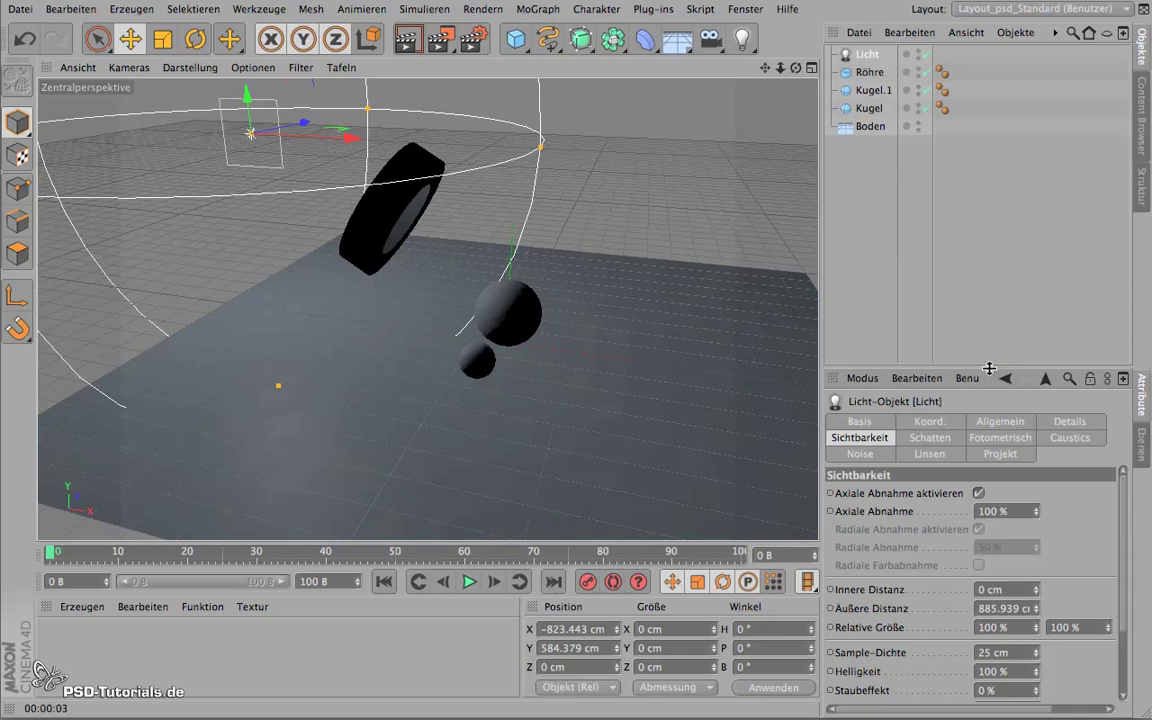
pyautogui.moveTo(989, 368); pyautogui.dragTo(967, 218)
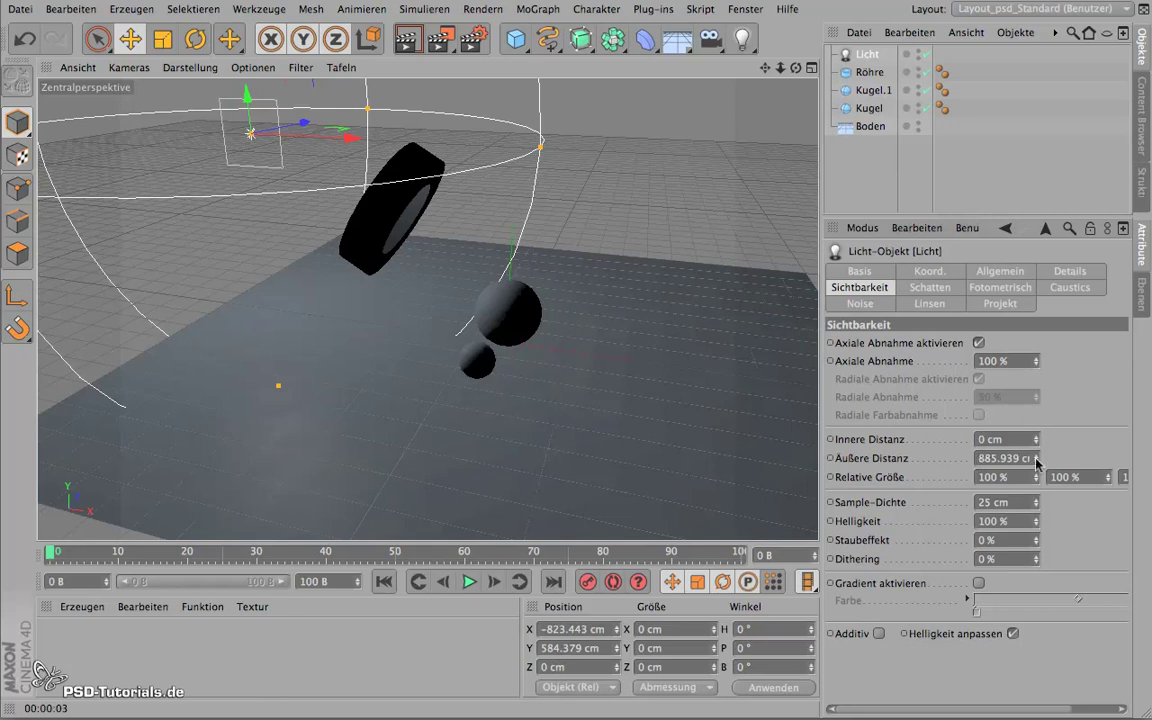
pyautogui.moveTo(1036, 462)
pyautogui.mouseDown()
pyautogui.moveTo(1016, 190)
pyautogui.moveTo(988, 48)
pyautogui.moveTo(1003, 152)
pyautogui.mouseUp()
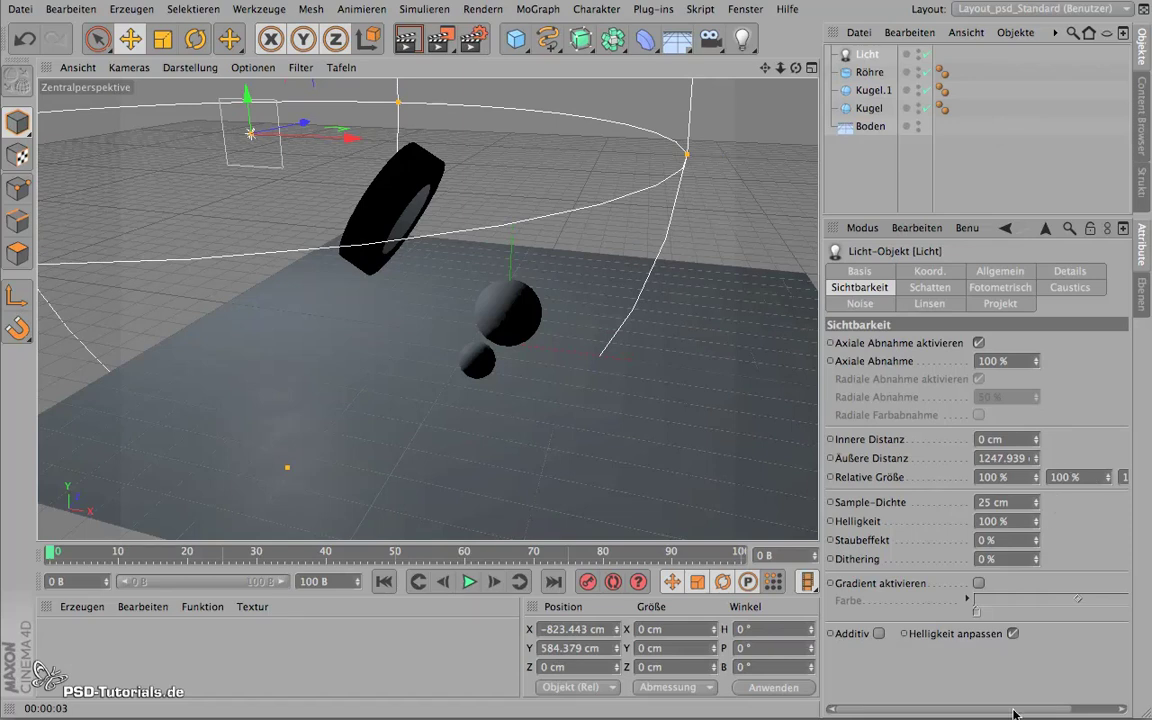
pyautogui.moveTo(1015, 709); pyautogui.dragTo(1066, 716)
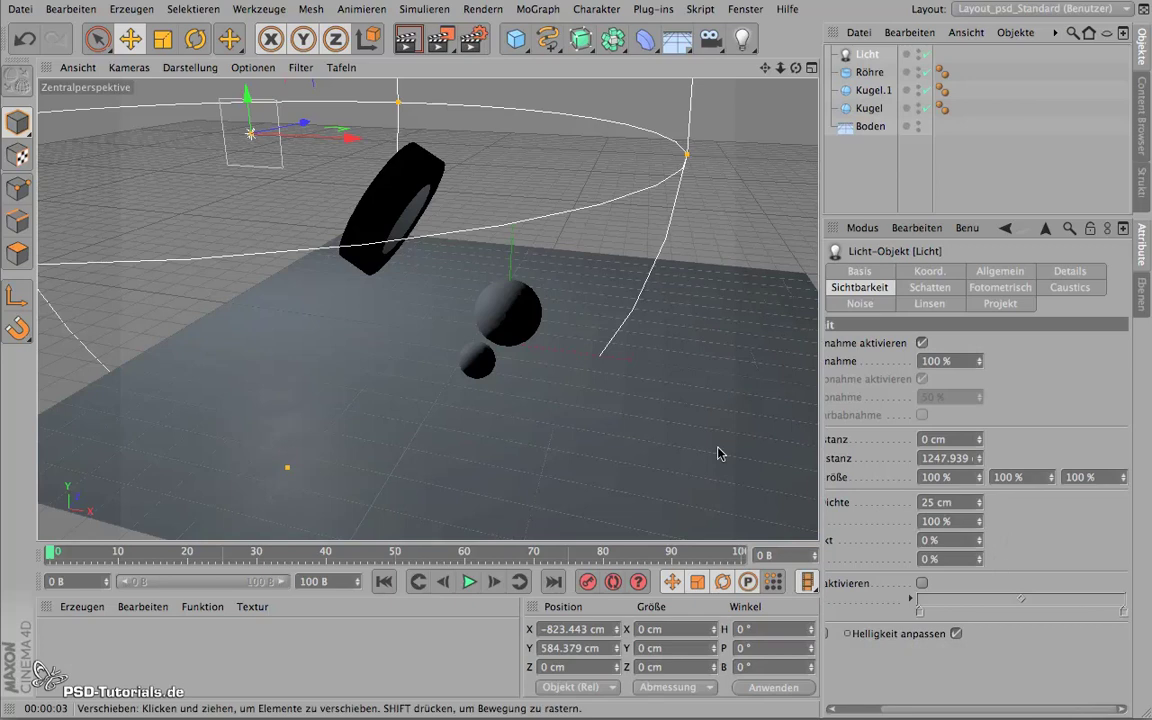
# Flatten the glow sphere vertically to 32 %, adjust its relative size, and widen the panel
pyautogui.moveTo(363, 410)
pyautogui.keyDown('alt'); pyautogui.mouseDown()
pyautogui.moveTo(265, 408)
pyautogui.moveTo(240, 368)
pyautogui.mouseUp(); pyautogui.keyUp('alt')
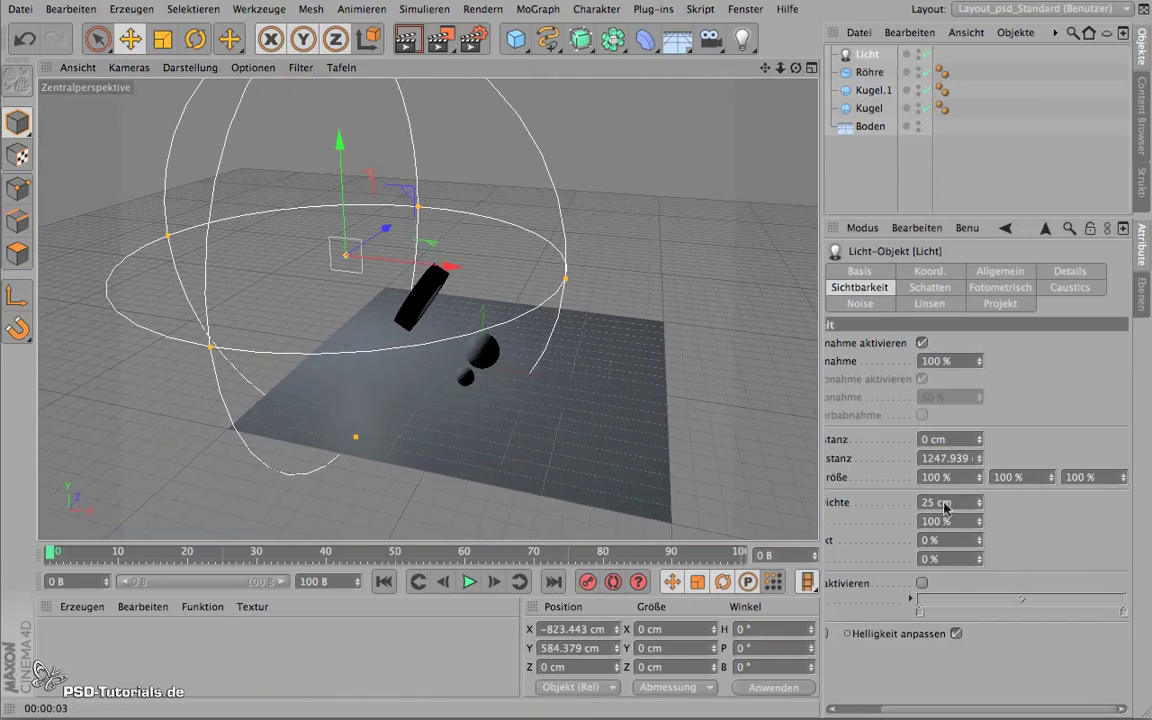
pyautogui.moveTo(1124, 482)
pyautogui.mouseDown()
pyautogui.moveTo(1124, 546)
pyautogui.moveTo(1113, 374)
pyautogui.moveTo(1107, 500)
pyautogui.moveTo(1124, 486)
pyautogui.mouseUp()
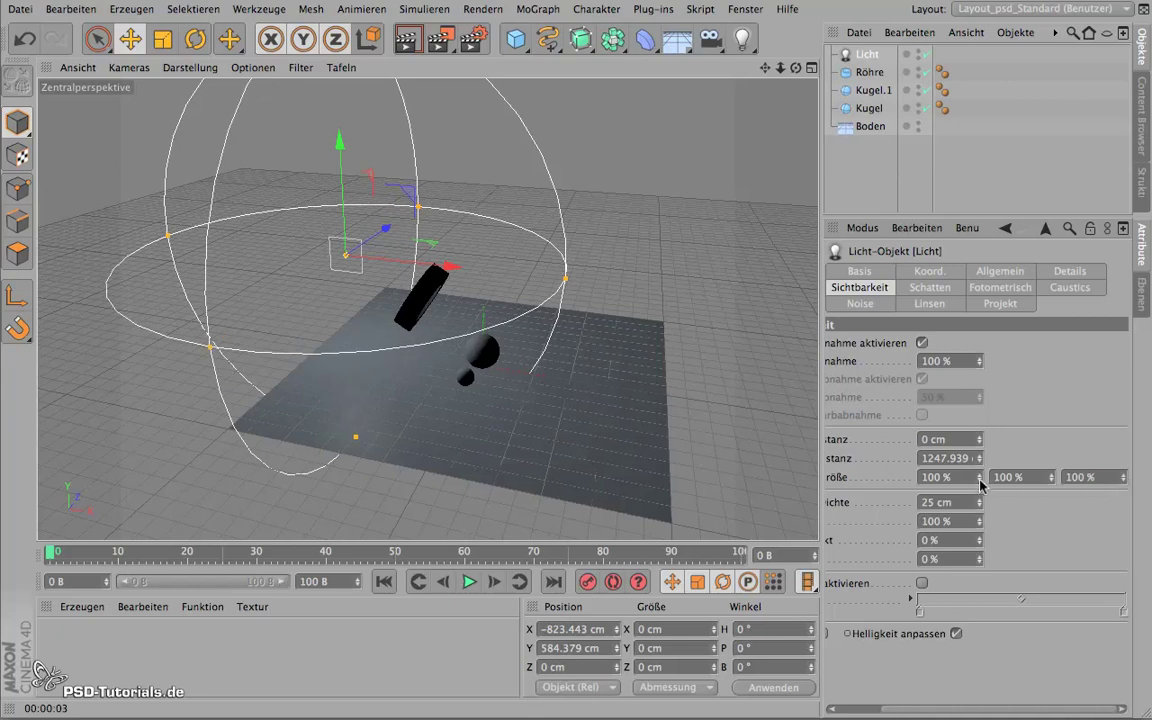
pyautogui.moveTo(981, 484)
pyautogui.mouseDown()
pyautogui.moveTo(978, 451)
pyautogui.moveTo(980, 478)
pyautogui.mouseUp()
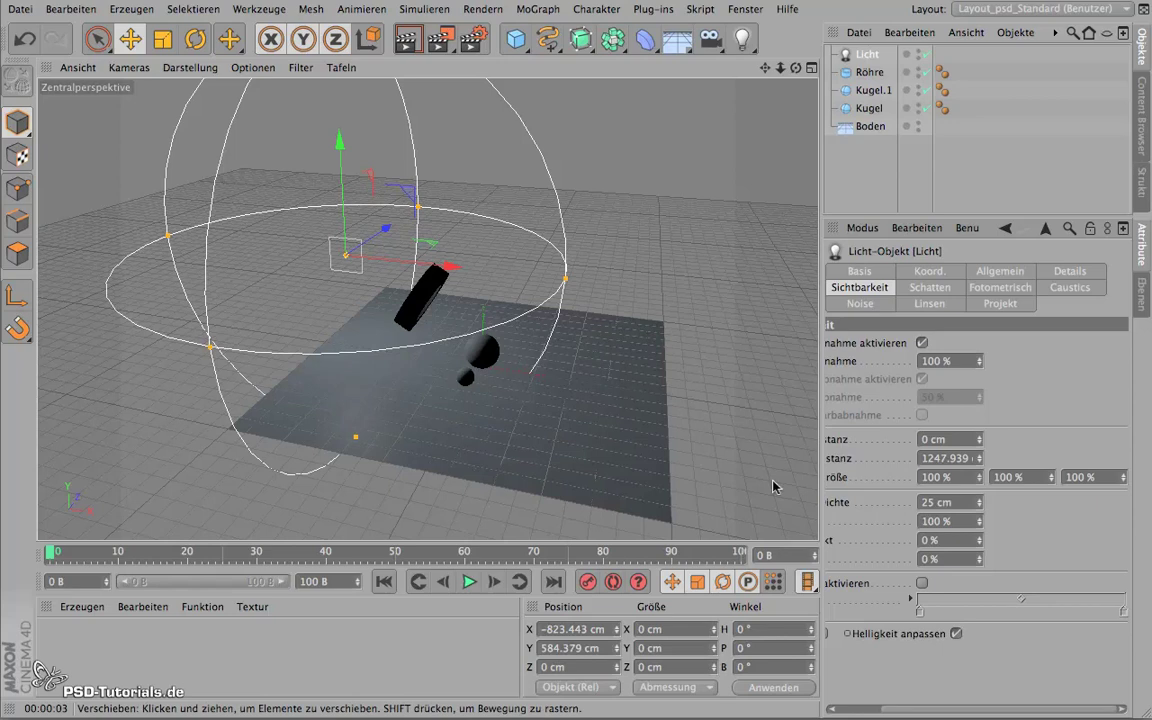
pyautogui.moveTo(820, 391); pyautogui.dragTo(753, 391)
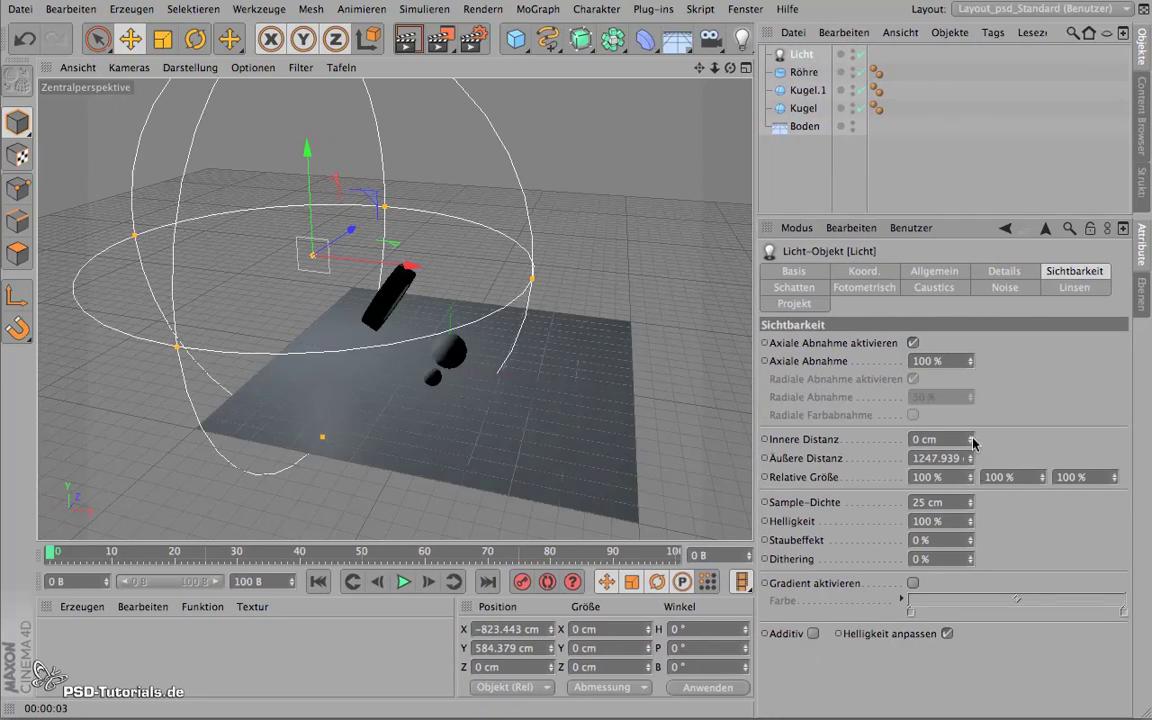
# Set Helligkeit to 113 %, trying other Innere Distanz values before returning it to 0 cm
pyautogui.moveTo(973, 442)
pyautogui.mouseDown()
pyautogui.moveTo(955, 276)
pyautogui.moveTo(832, 5)
pyautogui.mouseUp()
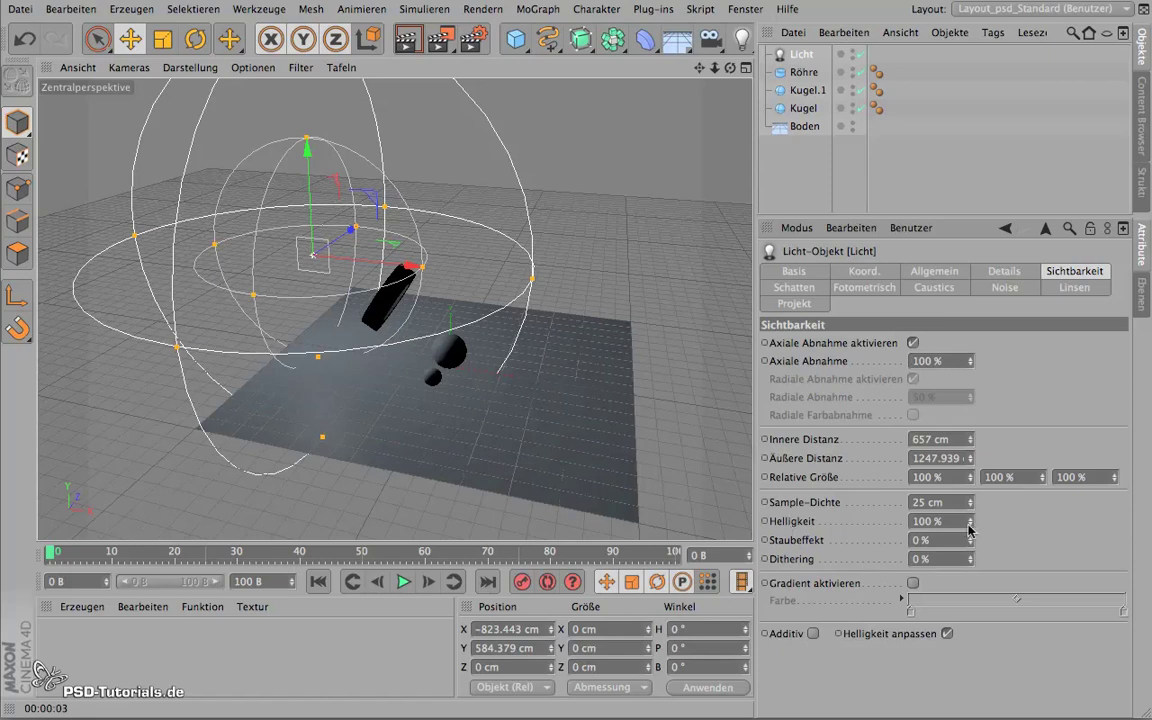
pyautogui.moveTo(971, 527); pyautogui.dragTo(971, 520)
pyautogui.moveTo(970, 441); pyautogui.dragTo(970, 470)
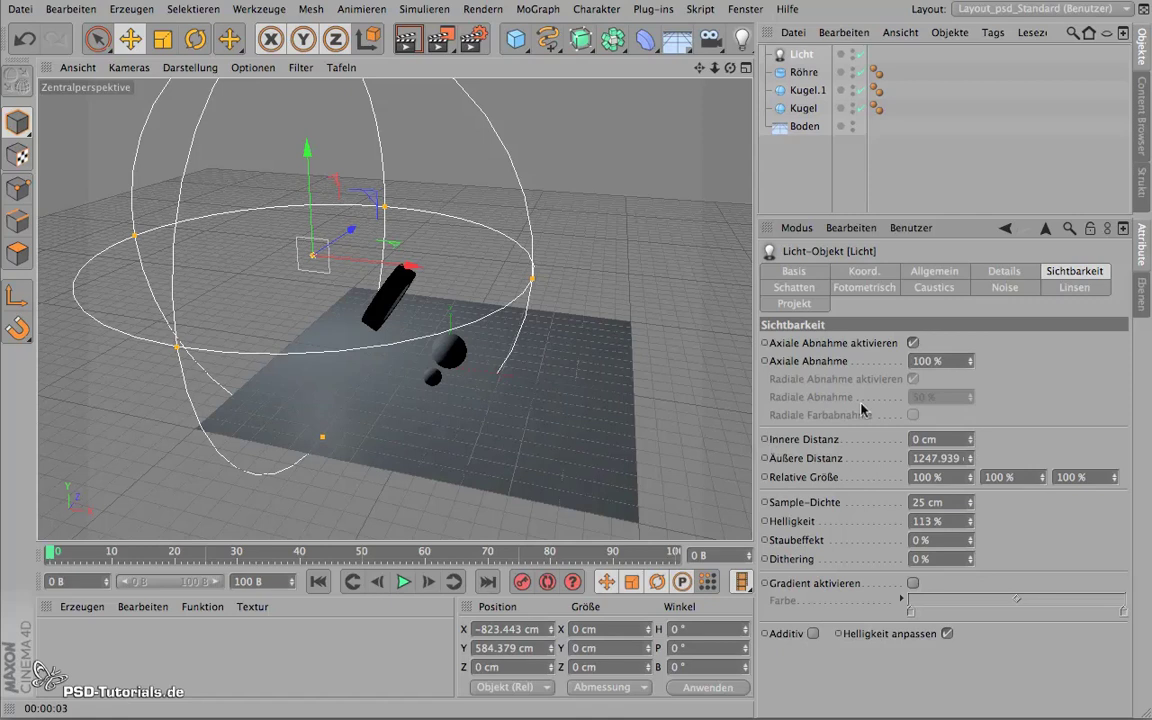
# Zoom in on the ring and spheres and render a preview
pyautogui.scroll(2, 331, 370)
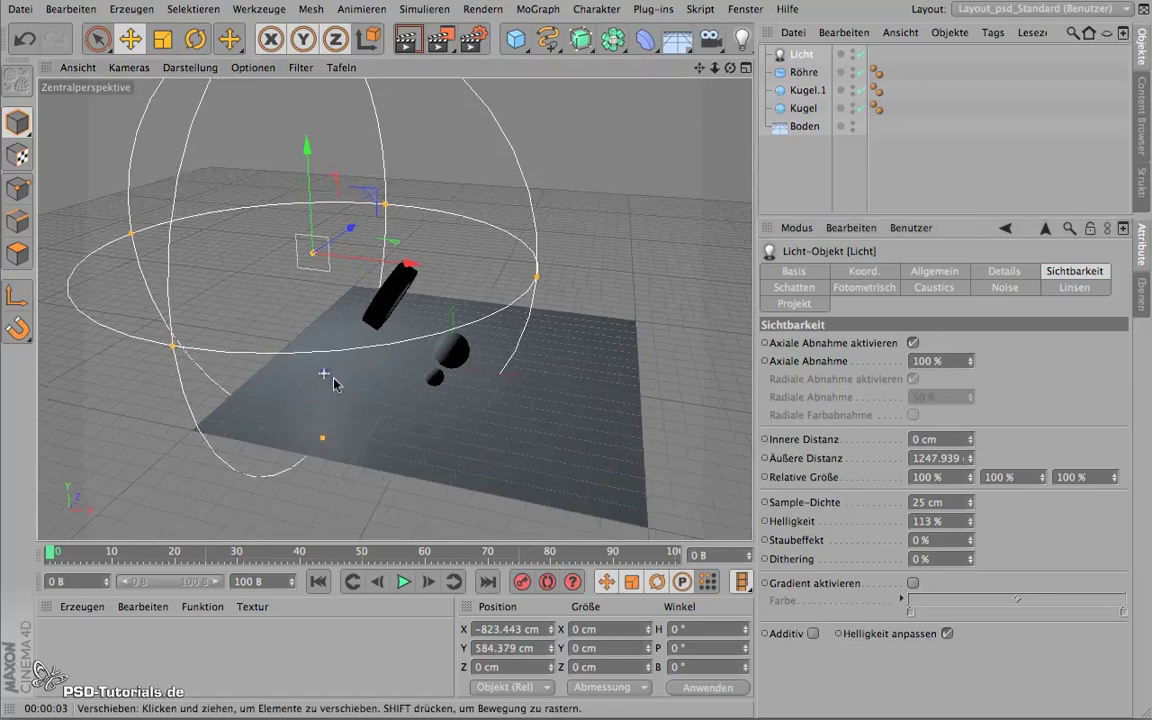
pyautogui.scroll(2, 329, 377)
pyautogui.scroll(2, 325, 377)
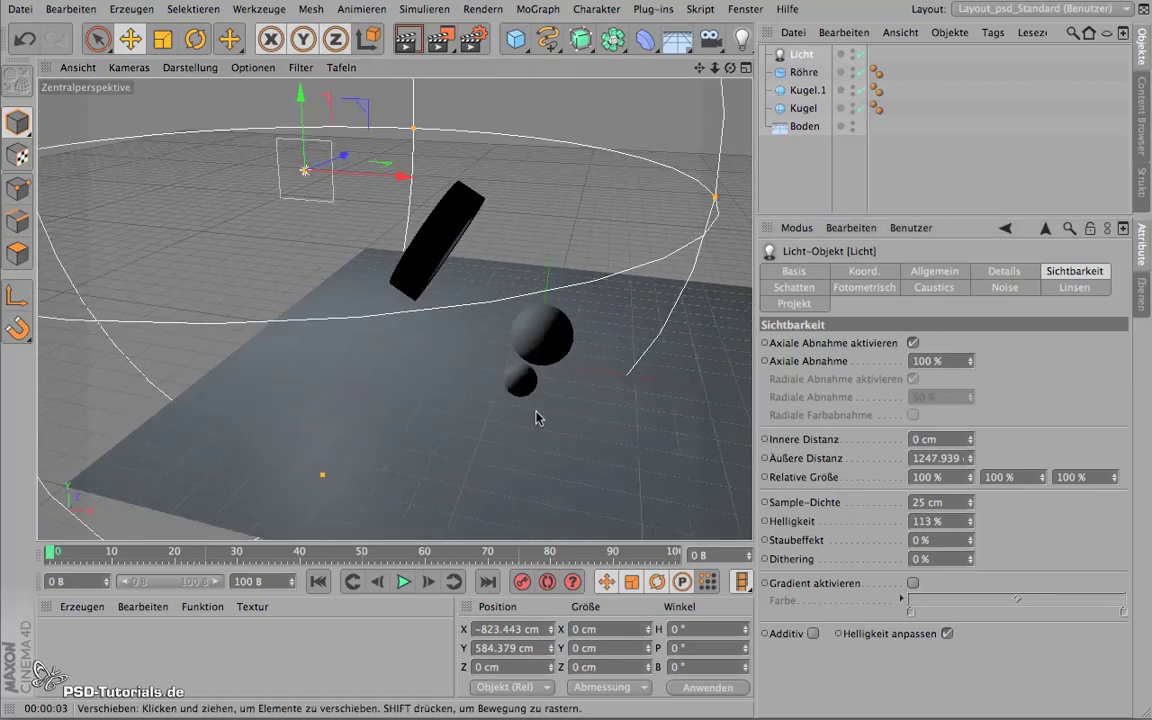
pyautogui.keyDown('alt'); pyautogui.moveTo(537, 417); pyautogui.dragTo(504, 432); pyautogui.keyUp('alt')
pyautogui.click(409, 40)
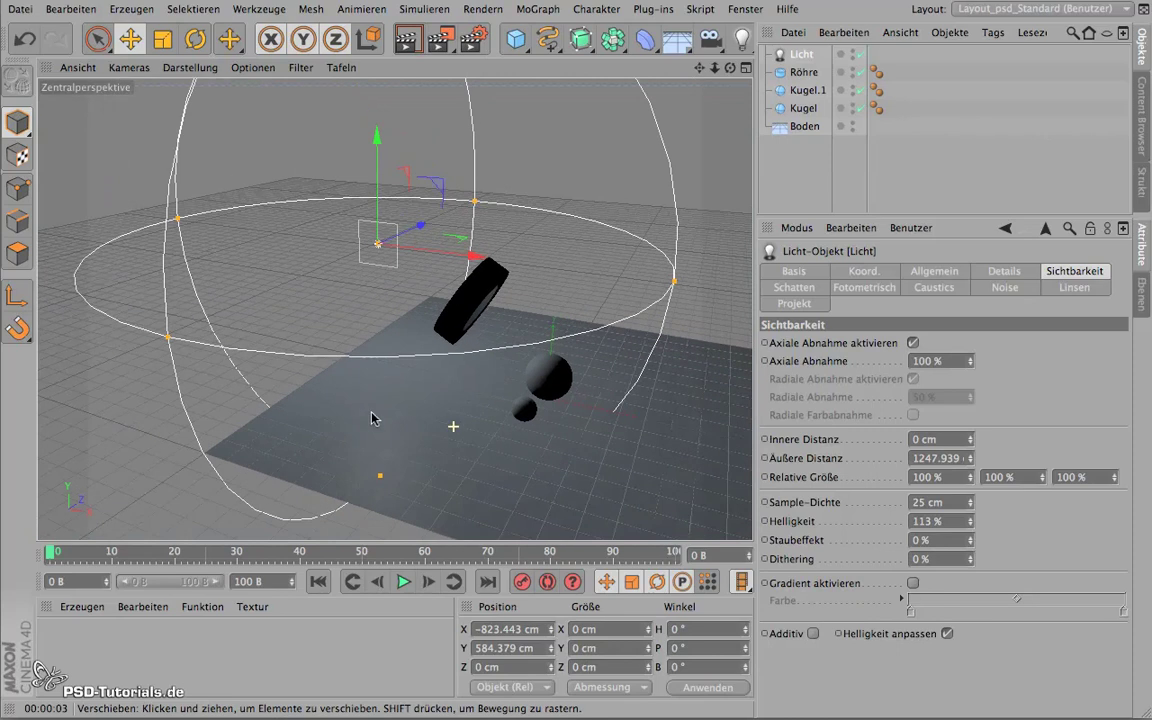
# Extend the falloff to Äußere Distanz 1488.677 cm and render the glow
pyautogui.moveTo(505, 437)
pyautogui.keyDown('alt'); pyautogui.mouseDown(button='middle')
pyautogui.moveTo(466, 445)
pyautogui.moveTo(384, 350)
pyautogui.mouseUp(button='middle'); pyautogui.keyUp('alt')
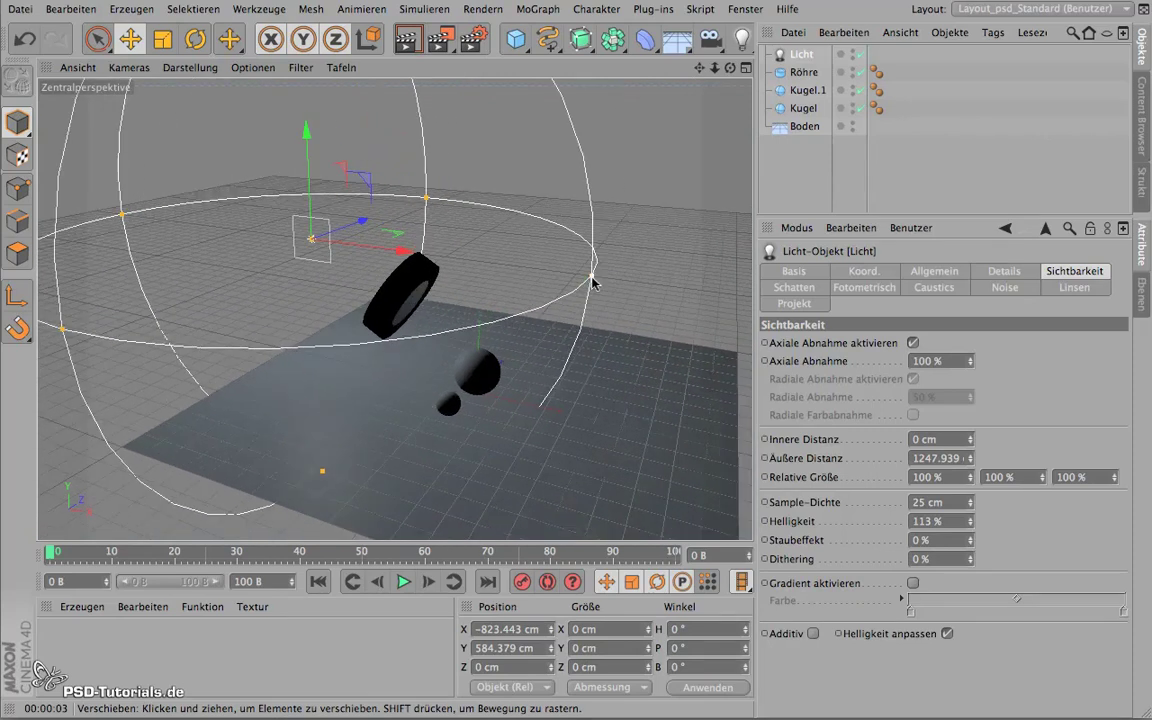
pyautogui.moveTo(592, 283)
pyautogui.mouseDown()
pyautogui.moveTo(653, 294)
pyautogui.moveTo(667, 285)
pyautogui.mouseUp()
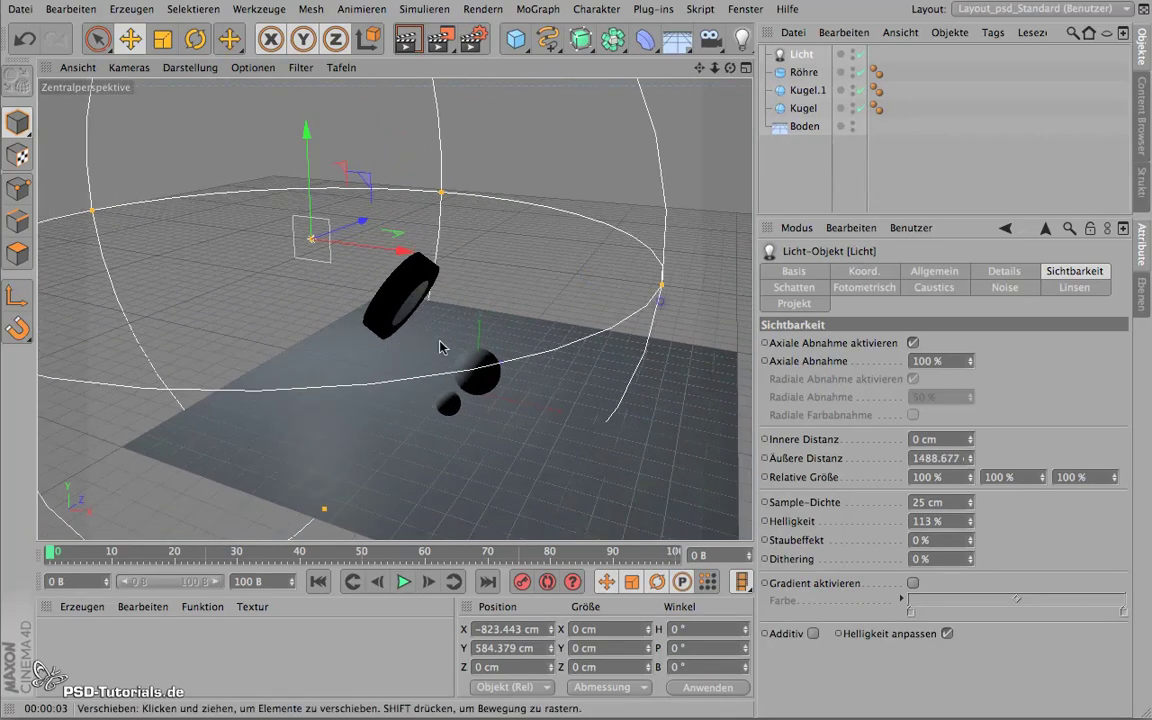
pyautogui.moveTo(303, 375)
pyautogui.keyDown('alt'); pyautogui.mouseDown()
pyautogui.moveTo(450, 404)
pyautogui.moveTo(411, 429)
pyautogui.moveTo(348, 394)
pyautogui.moveTo(396, 429)
pyautogui.moveTo(173, 340)
pyautogui.moveTo(185, 342)
pyautogui.mouseUp(); pyautogui.keyUp('alt')
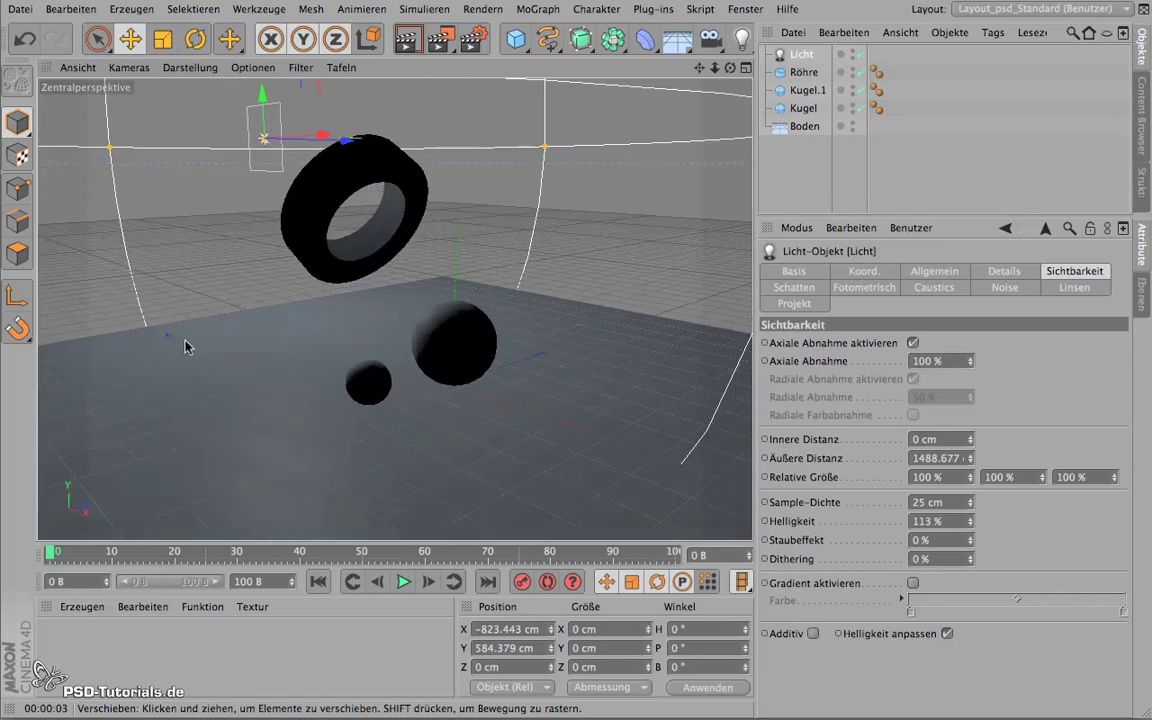
pyautogui.click(407, 39)
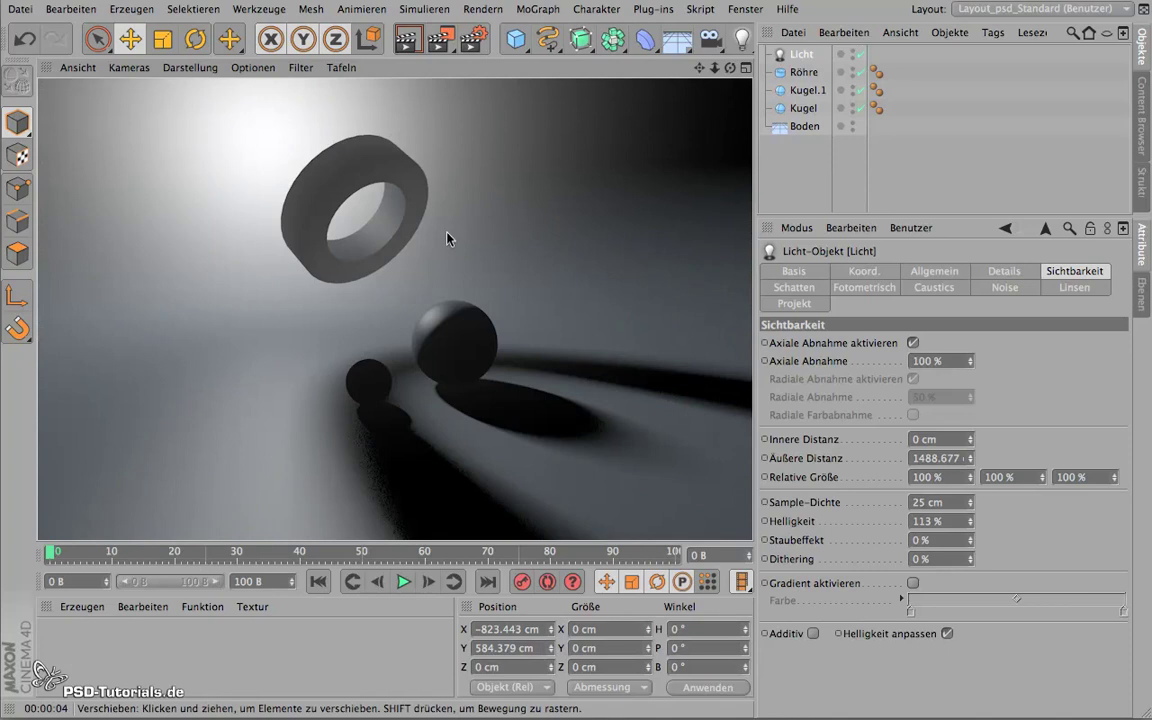
pyautogui.click(930, 275)
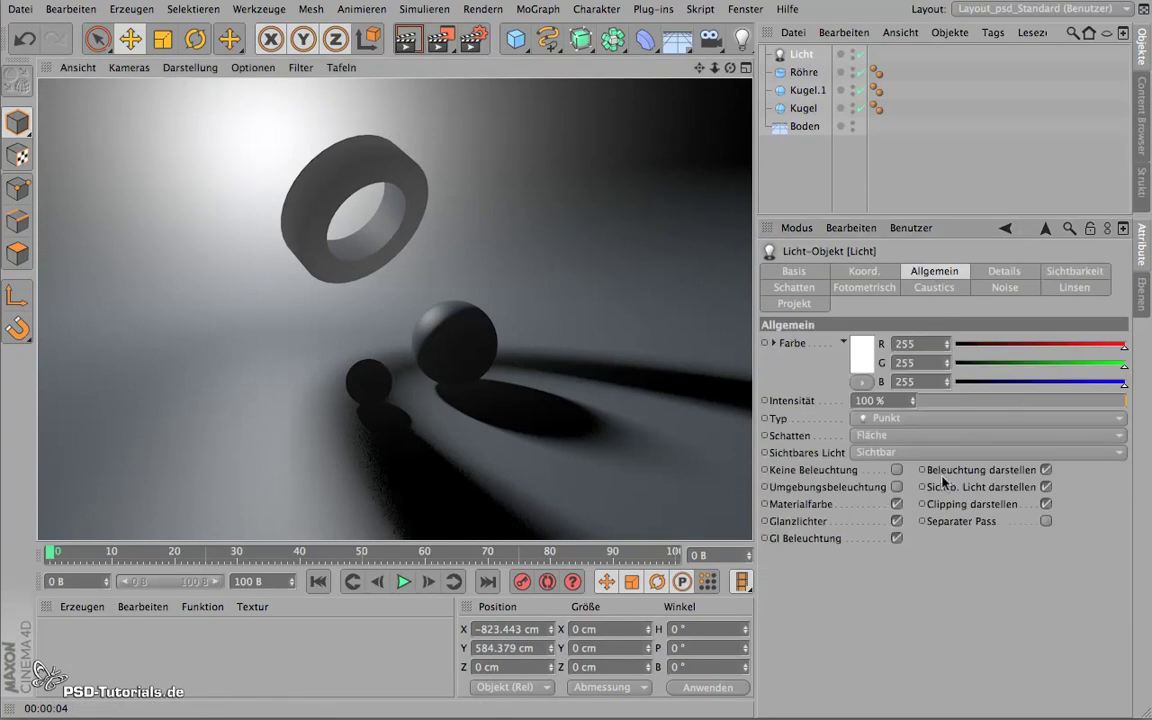
# Set Sichtbares Licht to Volumetrisch and render to see shadows streaking through the glow
pyautogui.click(869, 453)
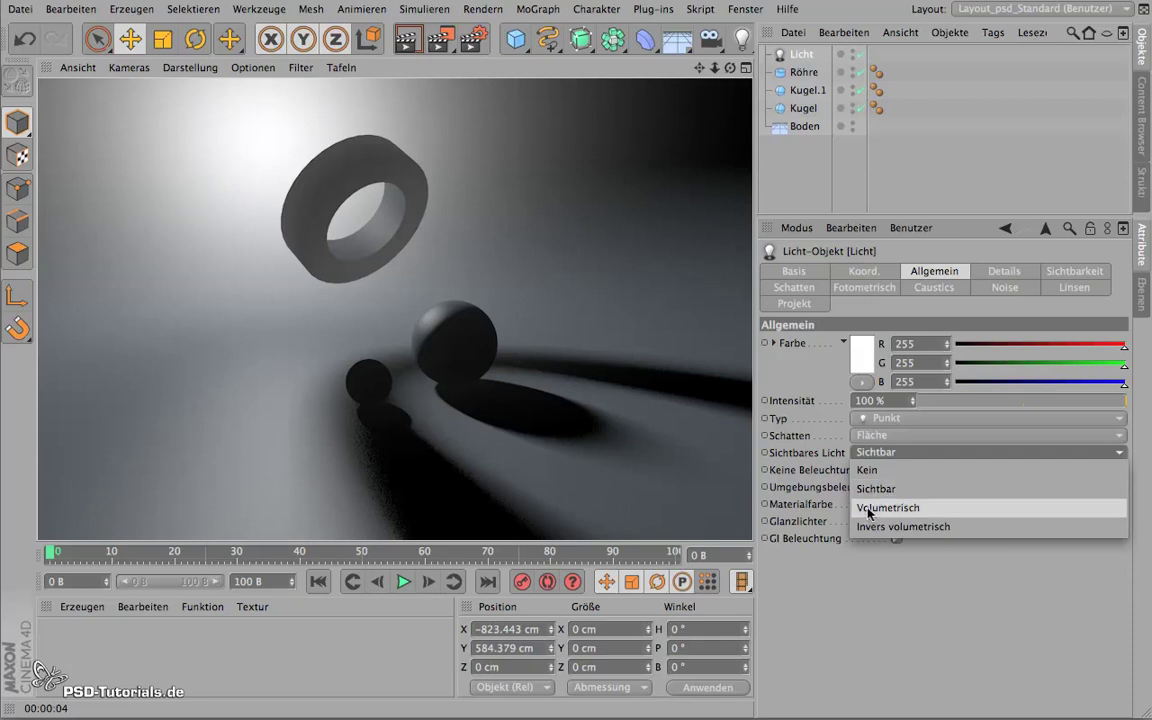
pyautogui.click(871, 509)
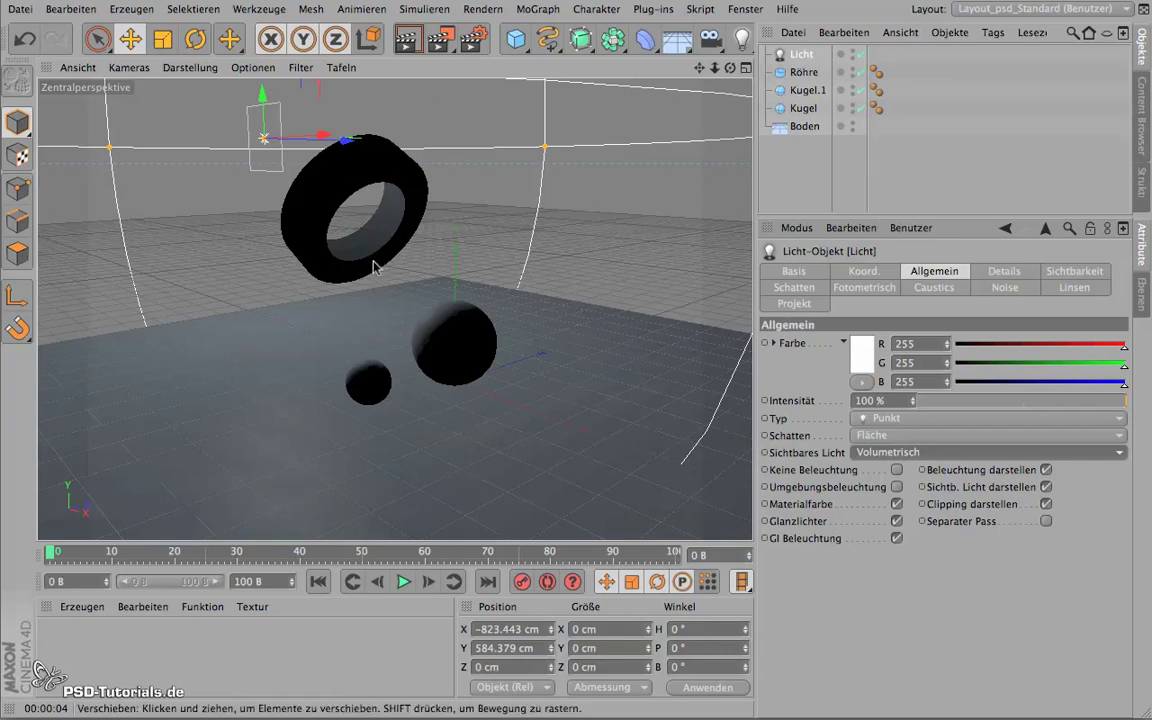
pyautogui.click(408, 42)
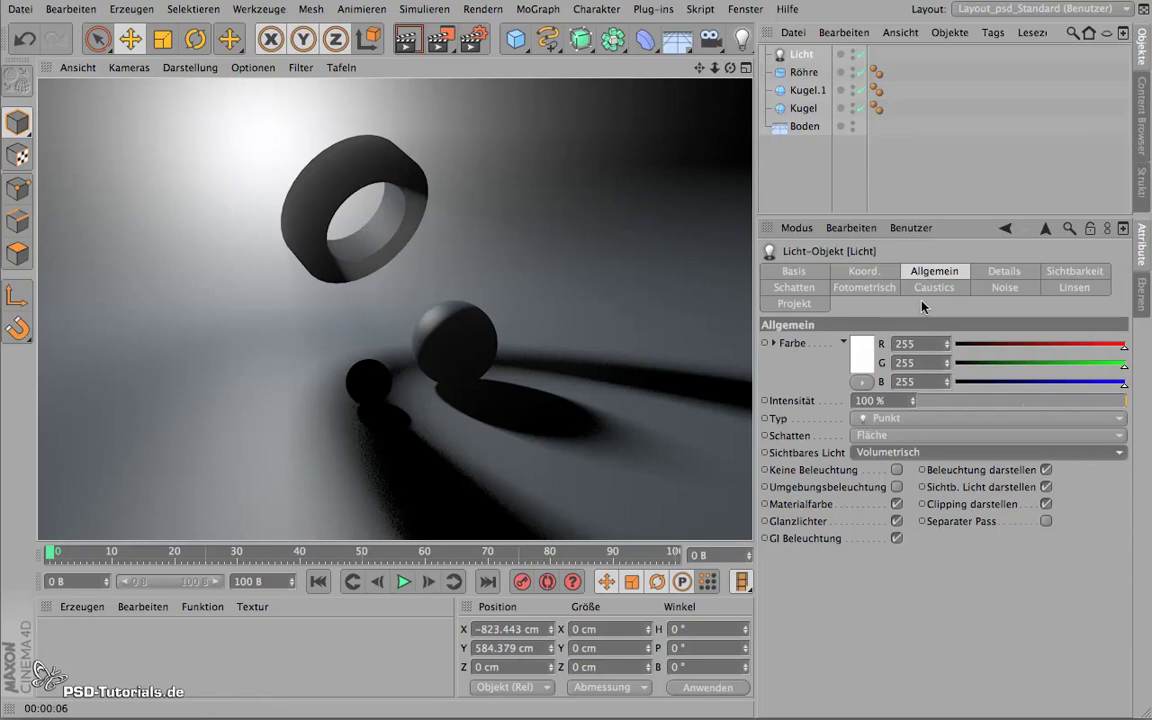
pyautogui.click(1058, 272)
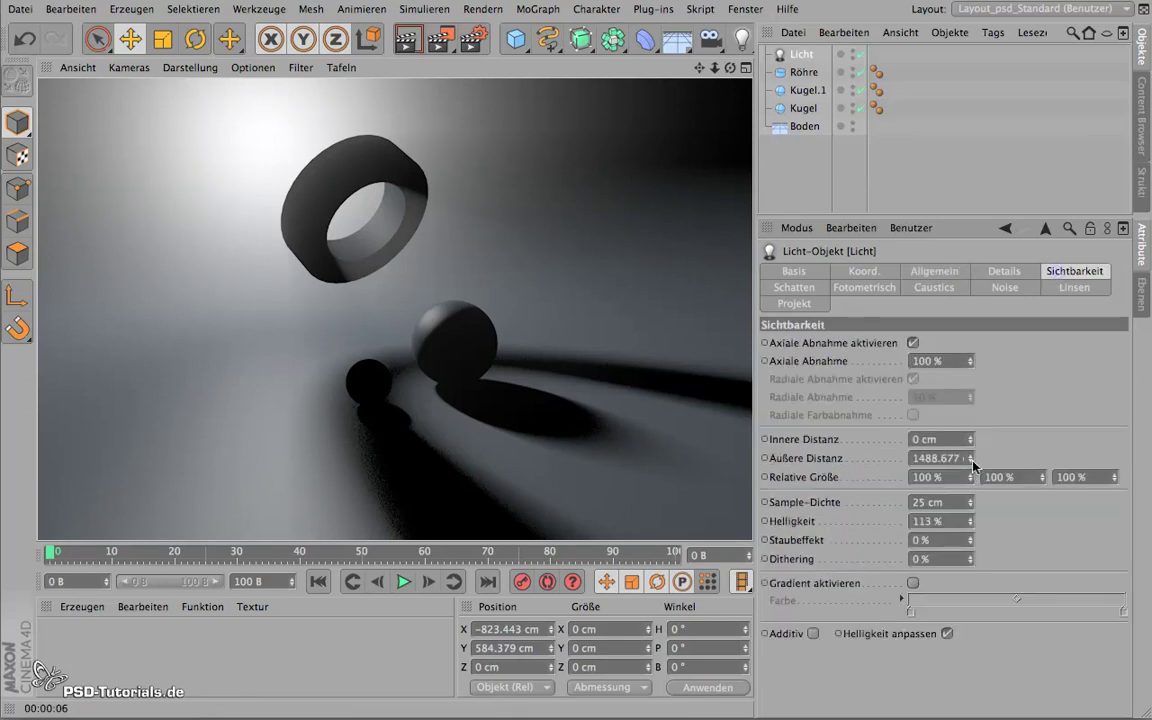
# Set the visible light's outer distance to 1910.677 cm and brightness to 130%, then render the view
pyautogui.moveTo(973, 464); pyautogui.dragTo(958, 79)
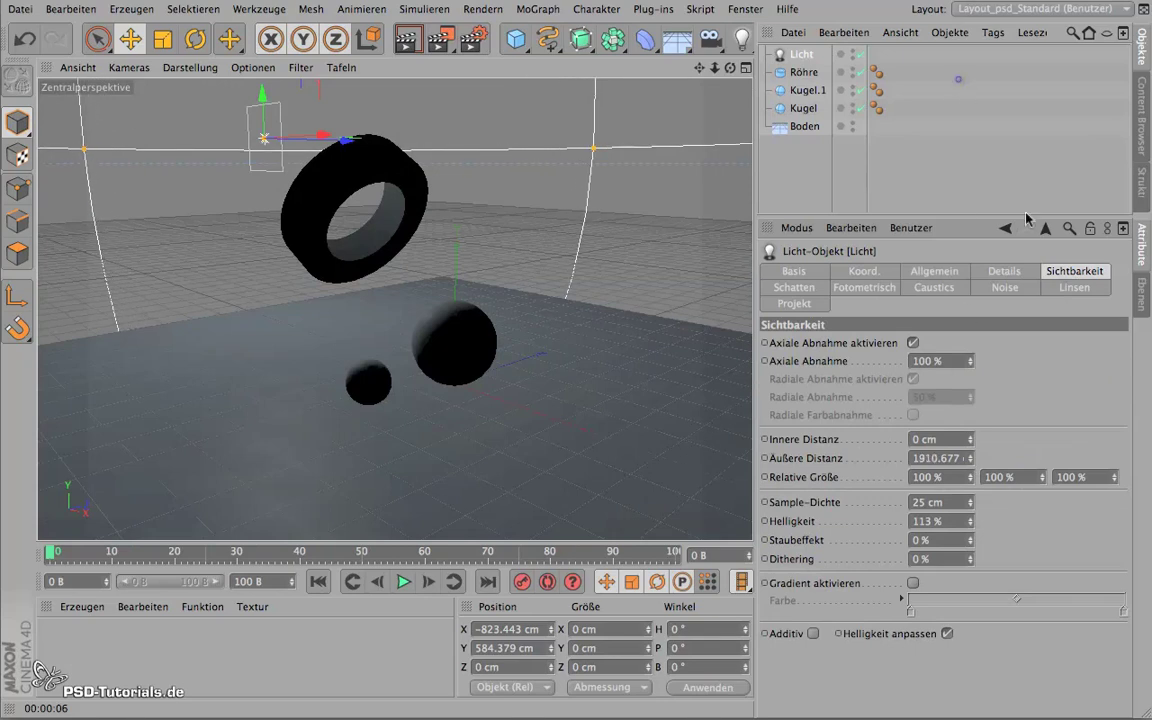
pyautogui.moveTo(971, 525)
pyautogui.mouseDown()
pyautogui.moveTo(969, 514)
pyautogui.moveTo(969, 543)
pyautogui.mouseUp()
pyautogui.click(405, 38)
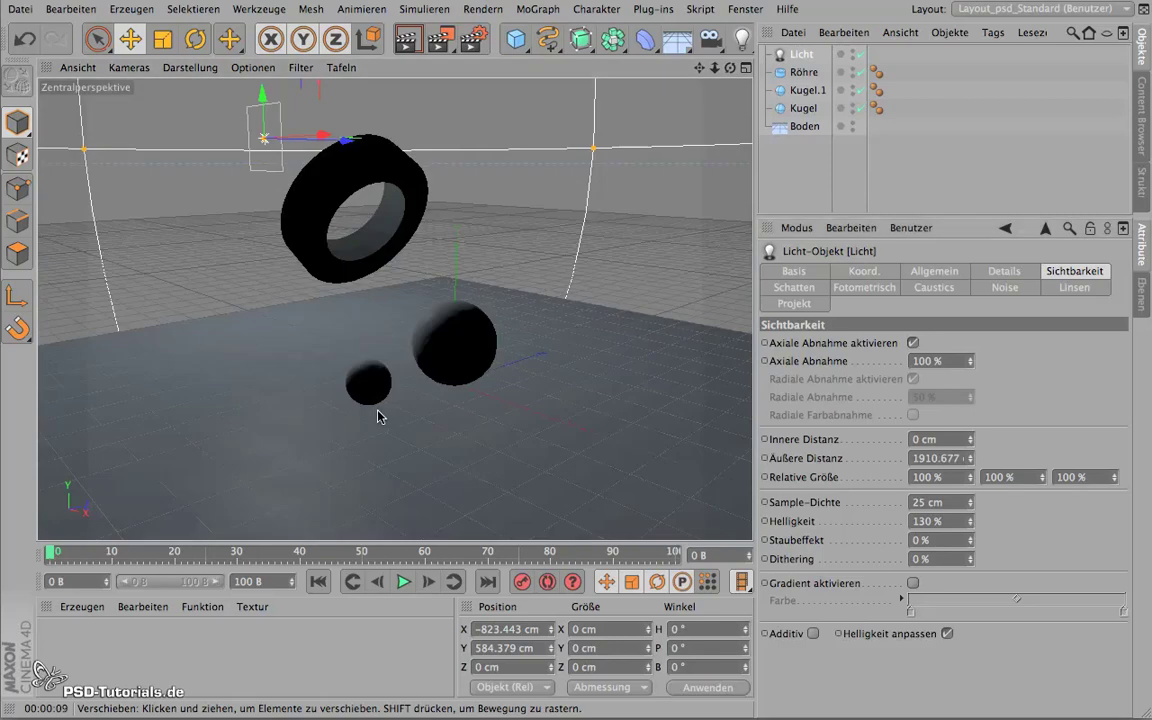
# Reselect the Licht light, return to its visibility settings, and render the view again
pyautogui.click(381, 411)
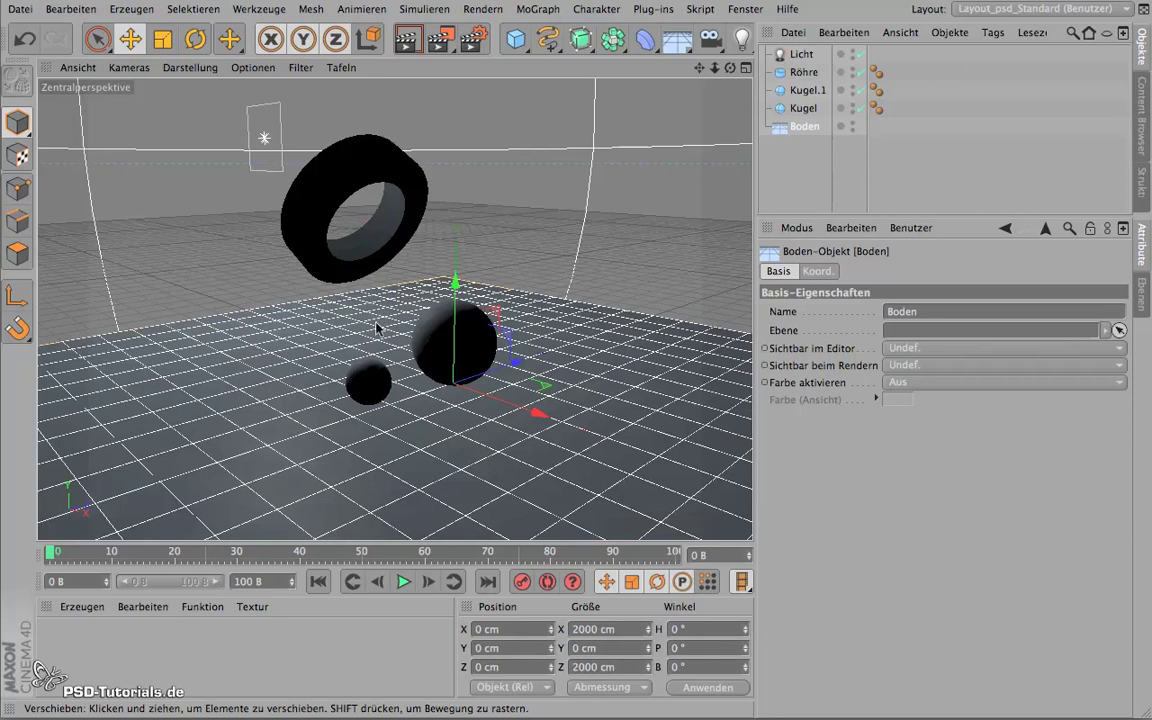
pyautogui.click(801, 56)
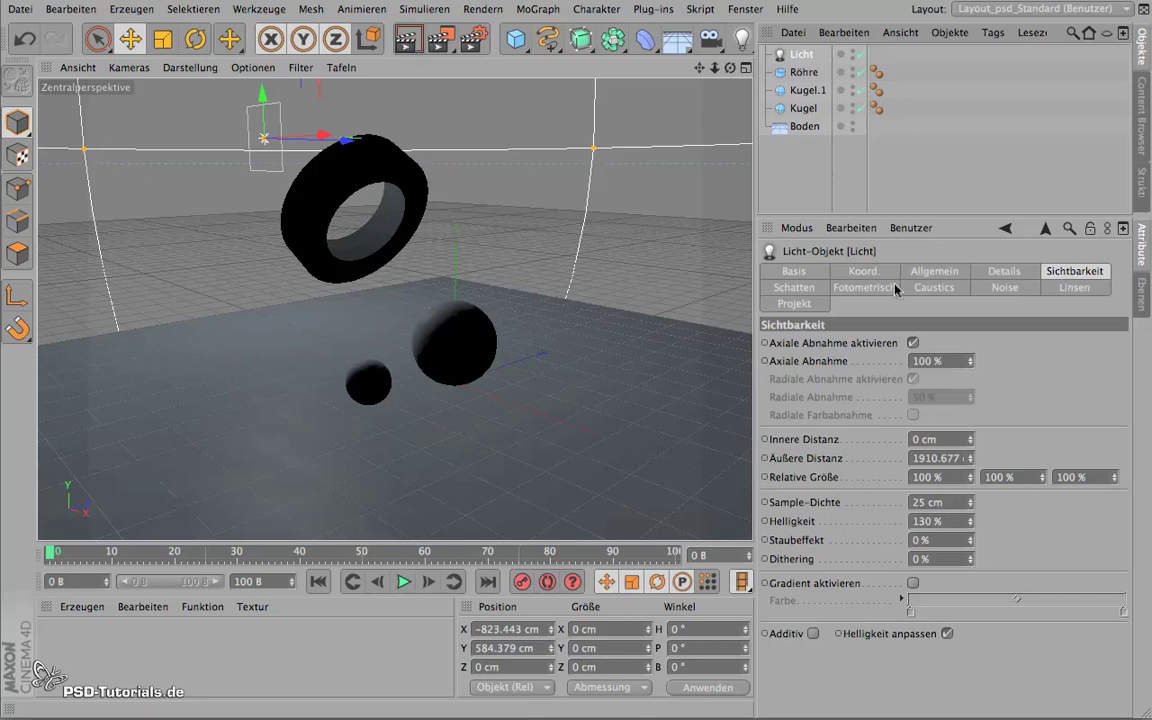
pyautogui.click(932, 272)
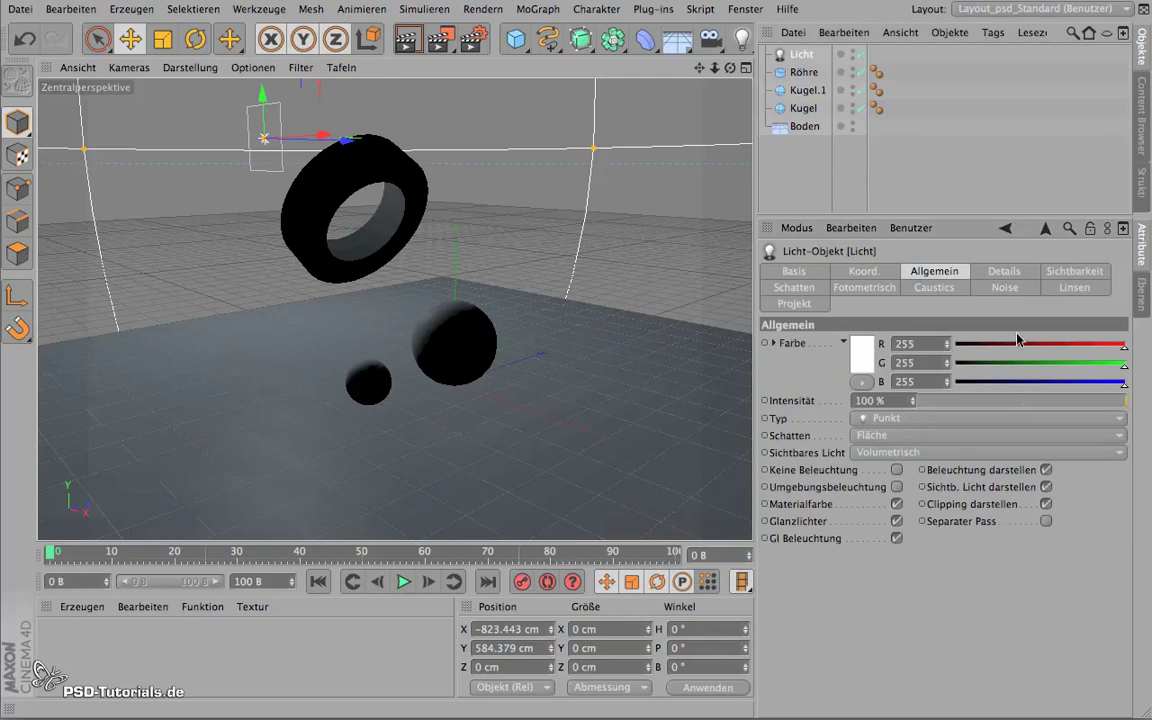
pyautogui.click(1074, 271)
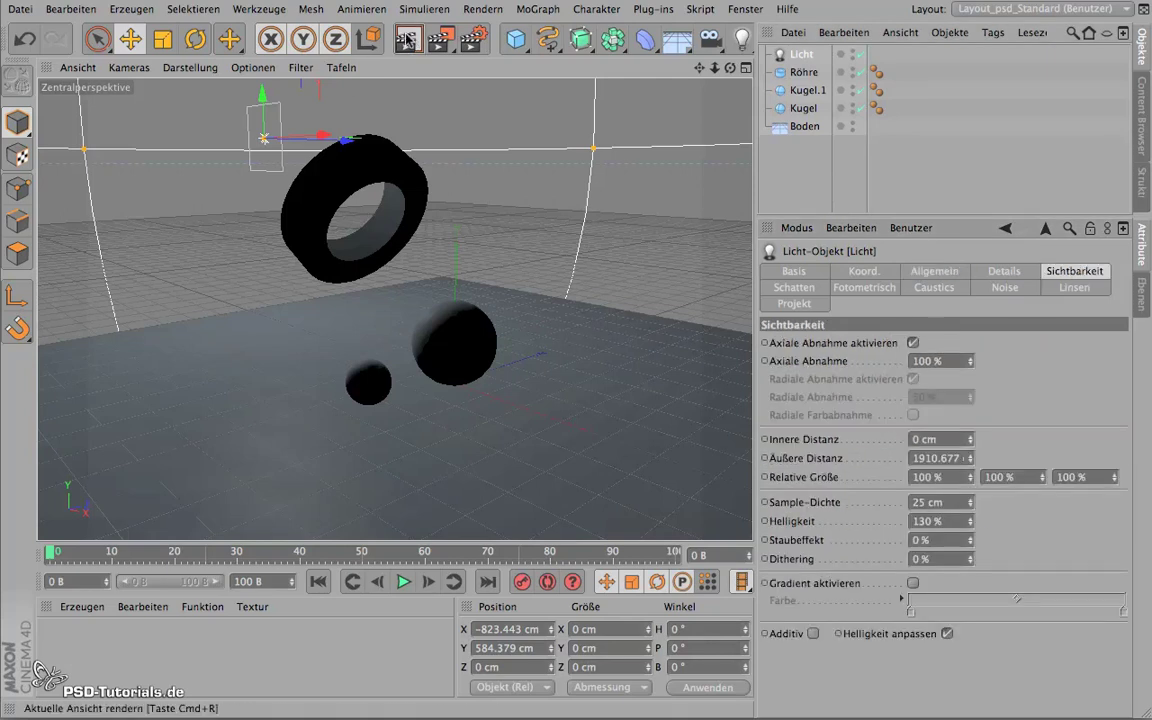
pyautogui.hotkey('alt', 'r')
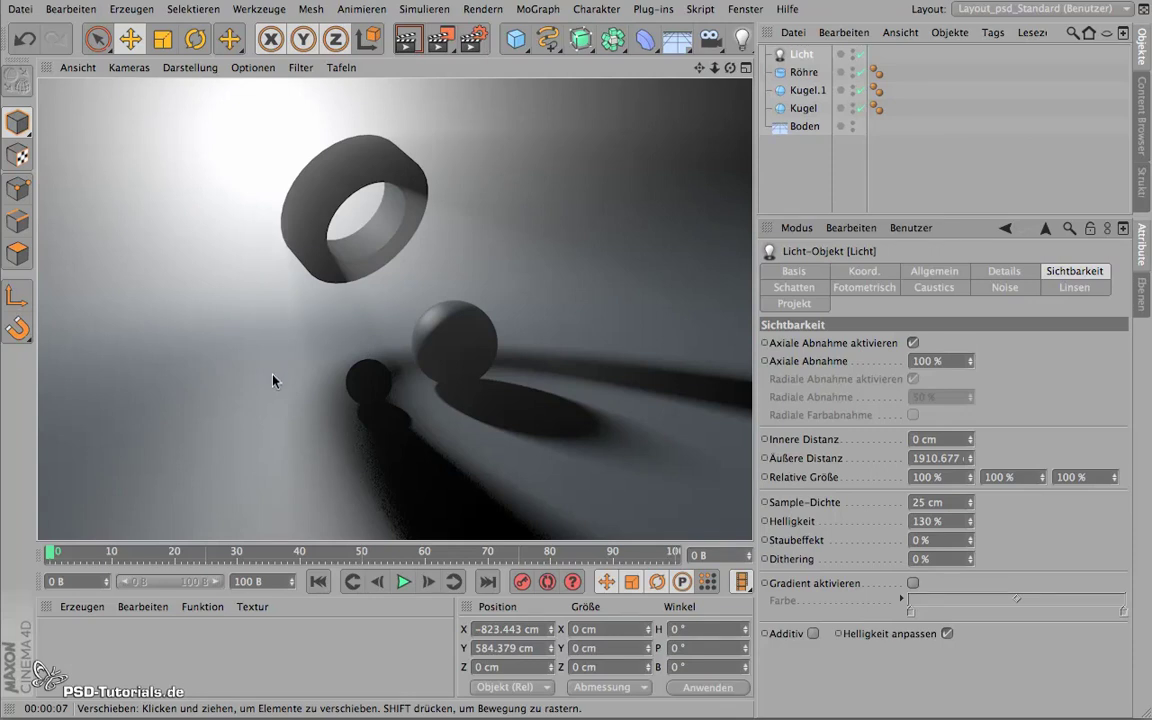
# Set the light's Noise to Beides for illumination and visibility, then render a preview
pyautogui.click(1005, 287)
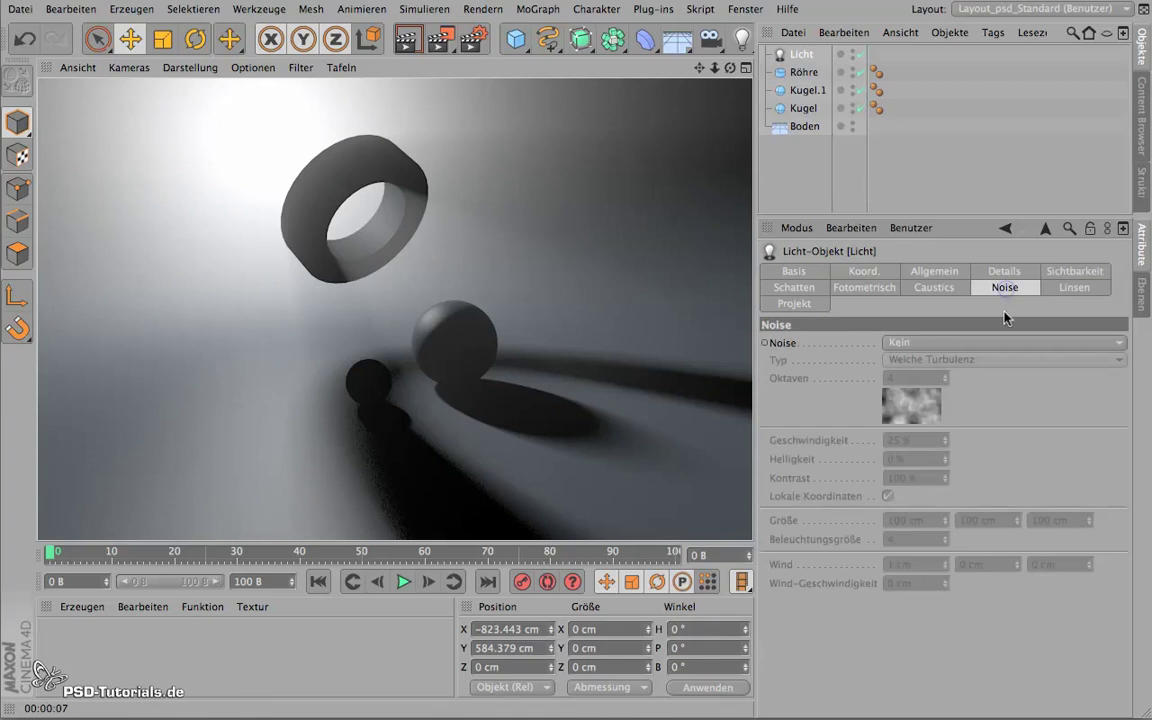
pyautogui.click(916, 345)
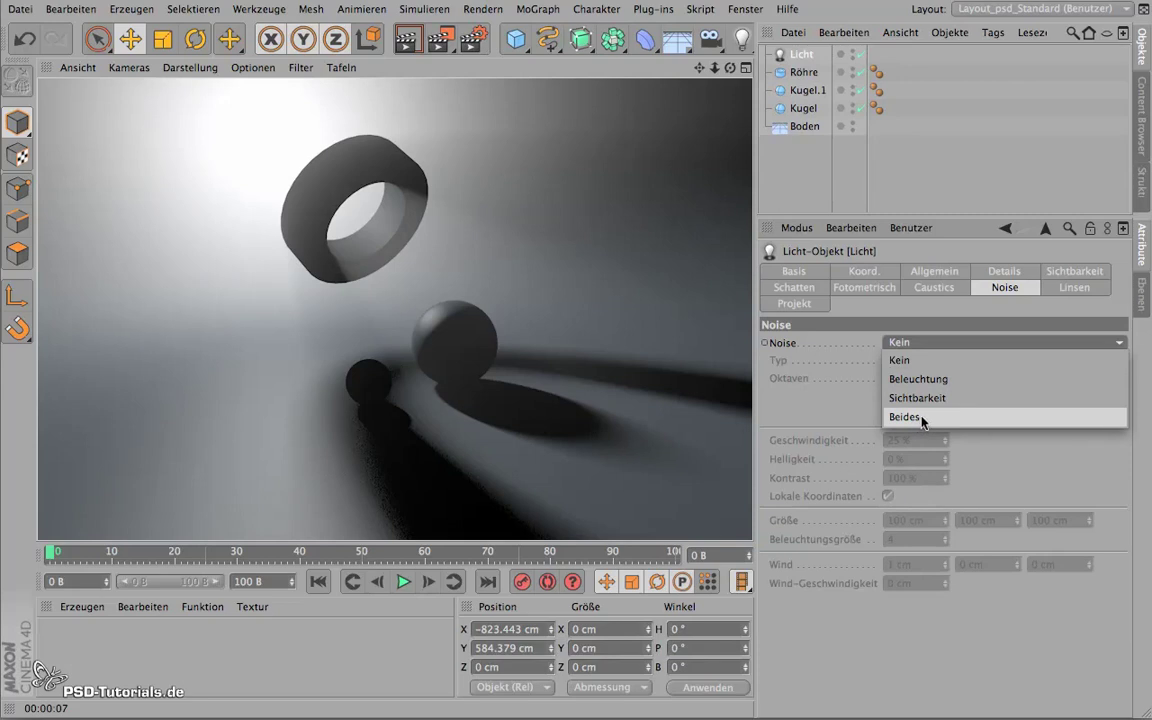
pyautogui.click(918, 420)
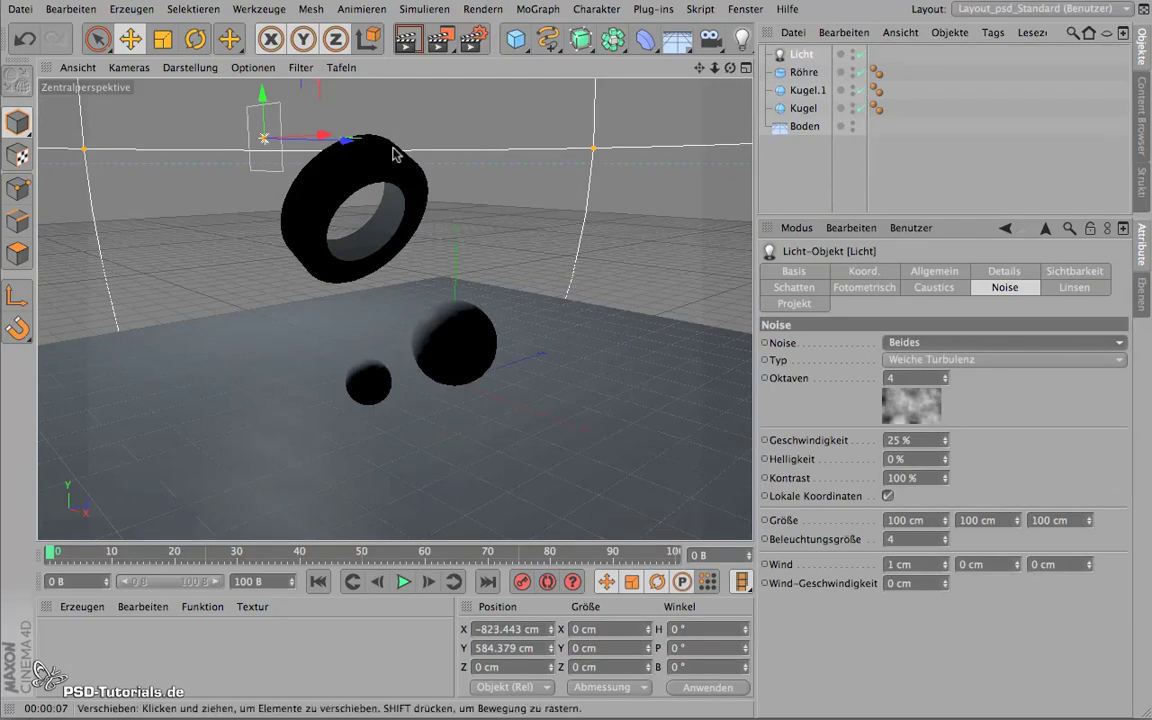
pyautogui.click(408, 48)
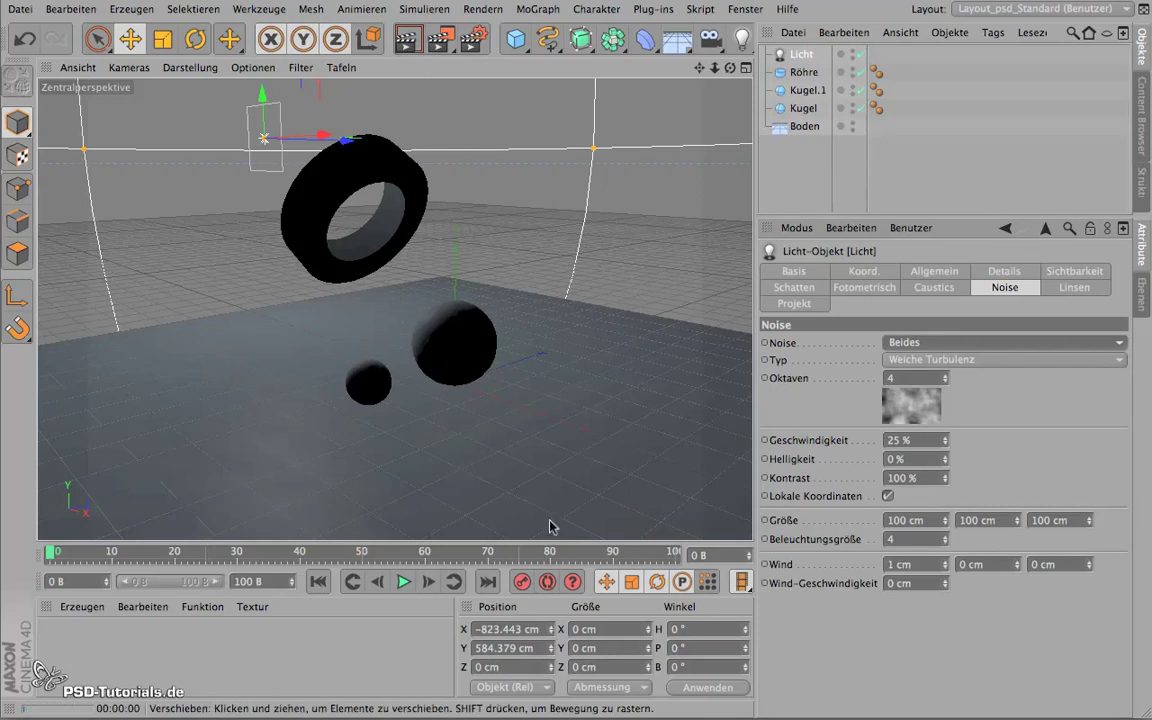
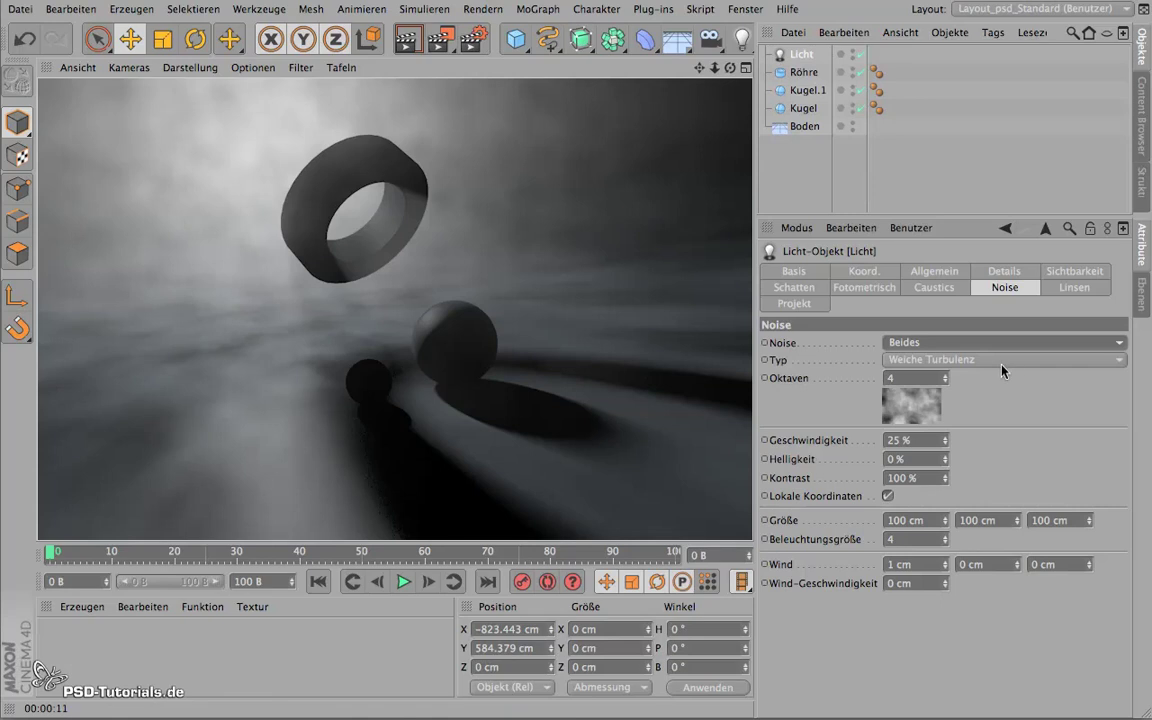
# Limit the light's noise to visible light (Sichtbarkeit) and render the view
pyautogui.click(964, 347)
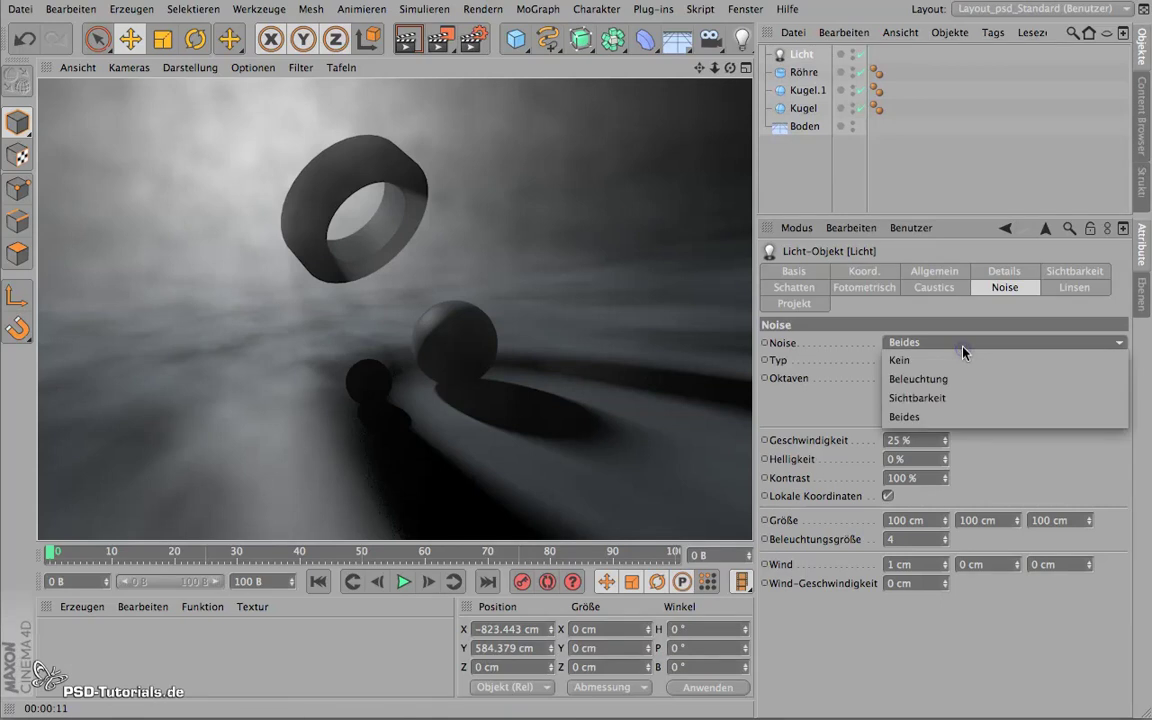
pyautogui.click(960, 398)
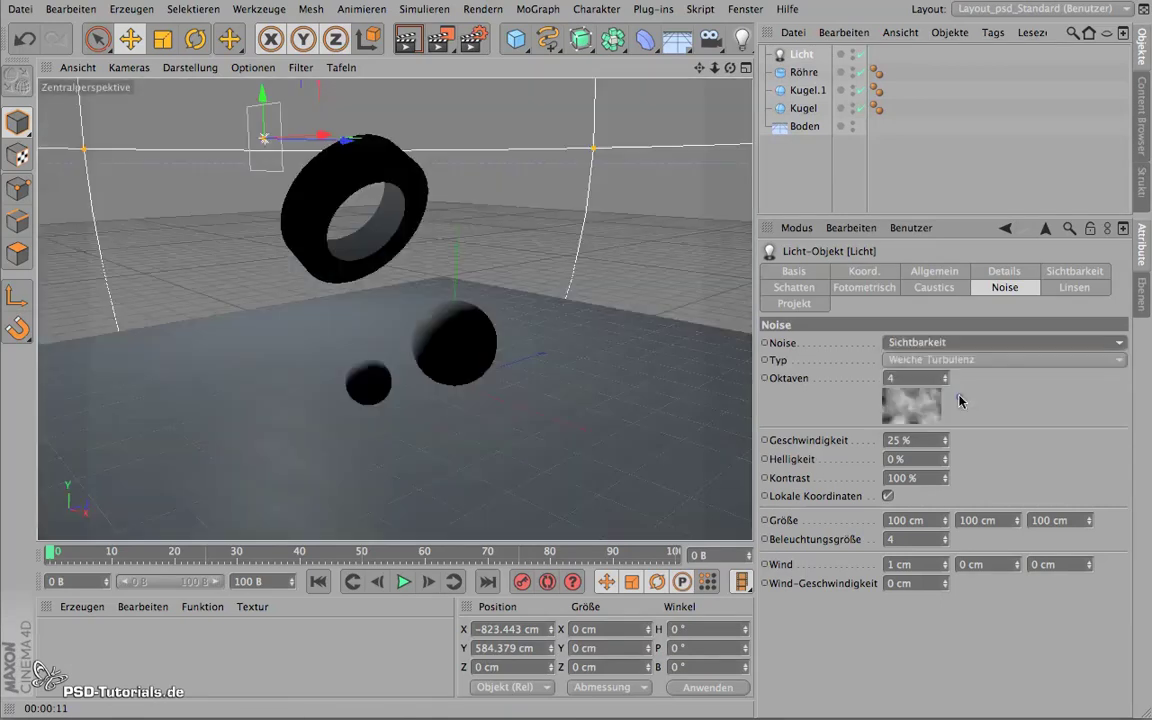
pyautogui.click(407, 40)
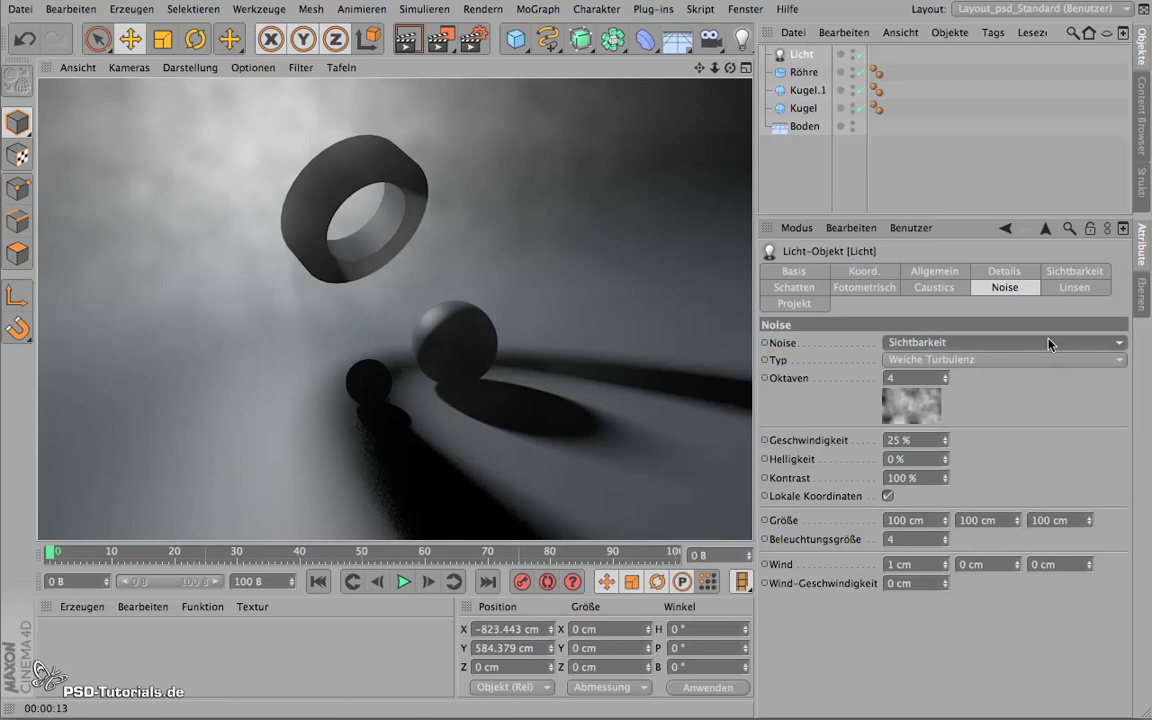
pyautogui.click(1068, 289)
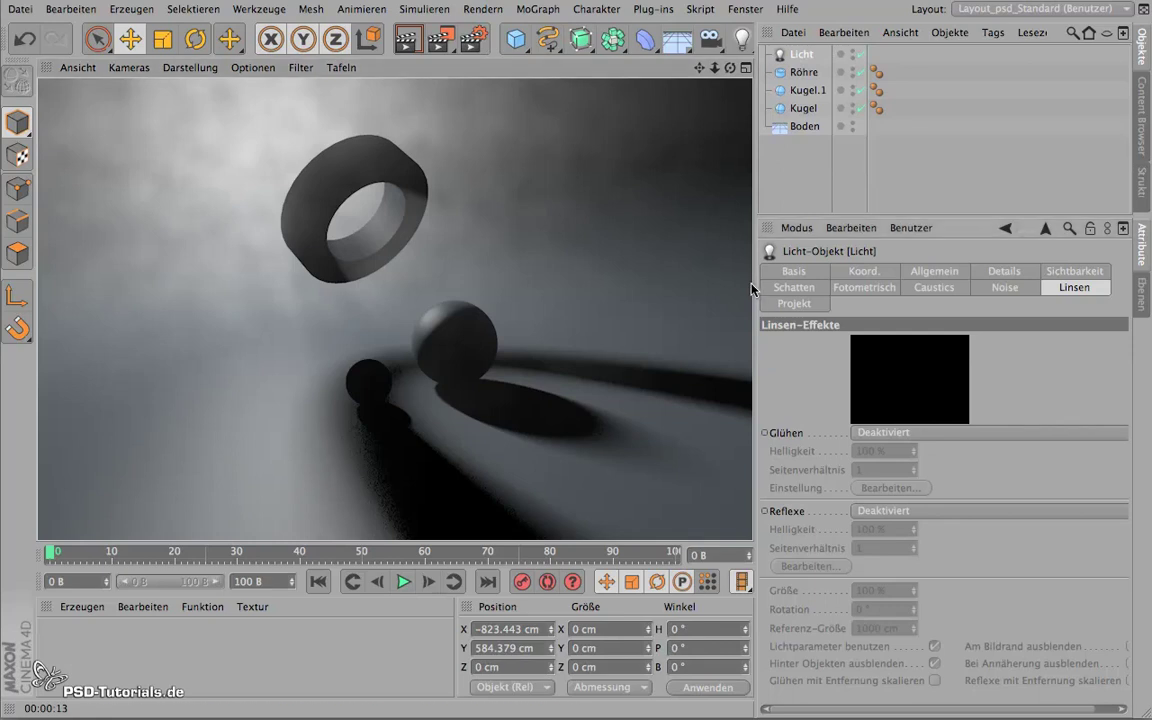
# Nudge the light slightly along X and Z and apply the Blitzlicht glow preset
pyautogui.moveTo(749, 286); pyautogui.dragTo(720, 289)
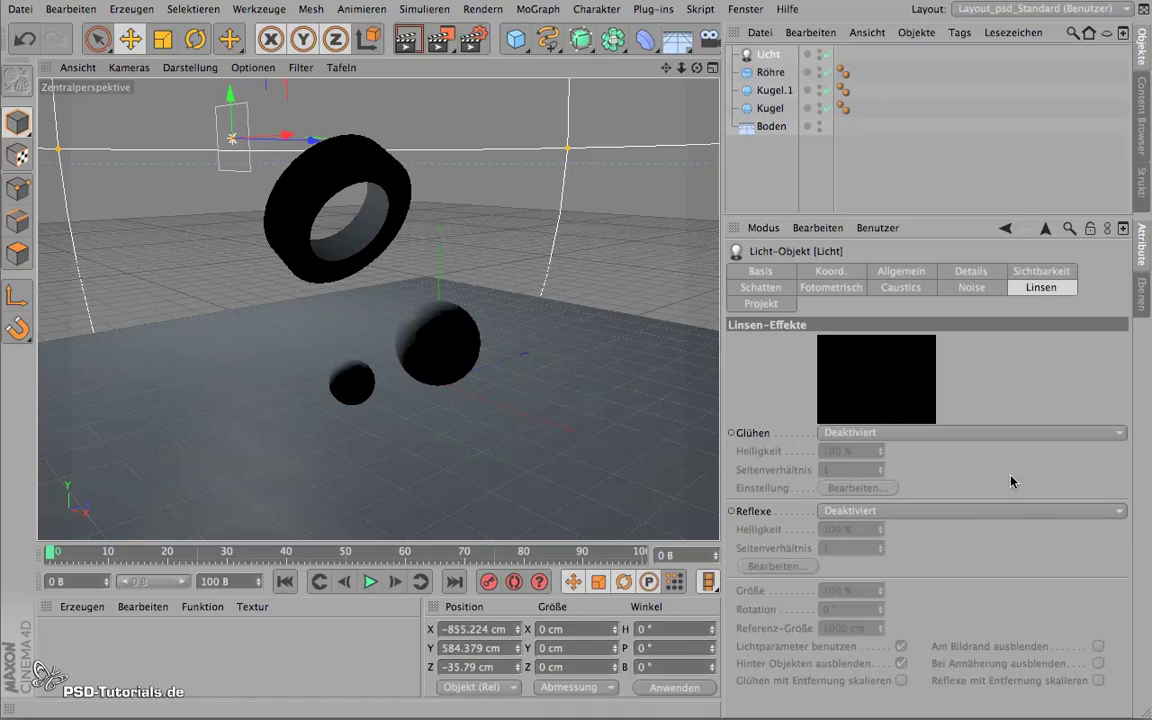
pyautogui.click(955, 436)
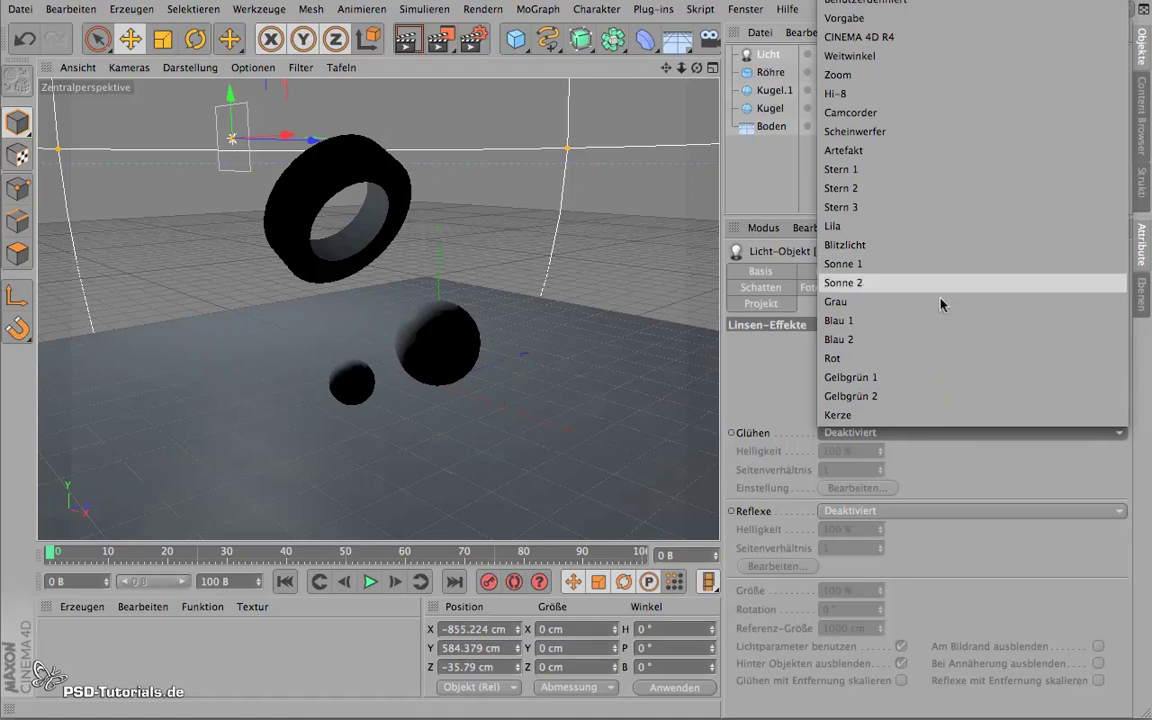
pyautogui.click(882, 246)
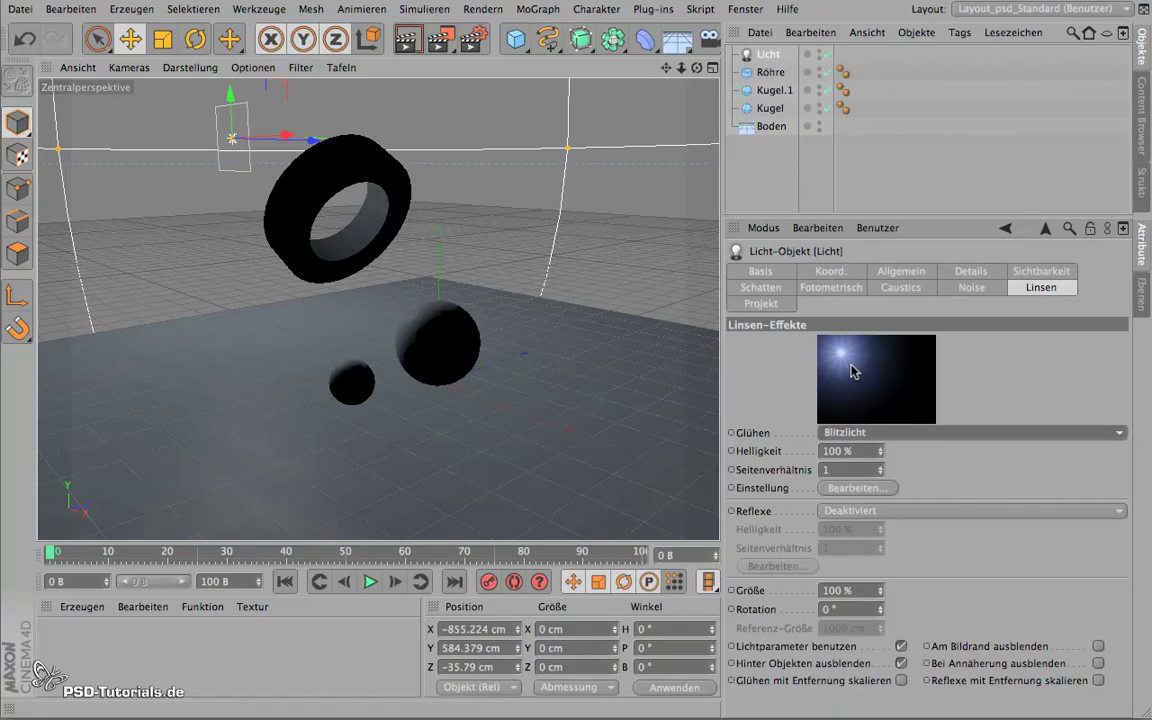
# In the glow editor, try a Halo, set it back to Inaktiv, and confirm
pyautogui.click(852, 488)
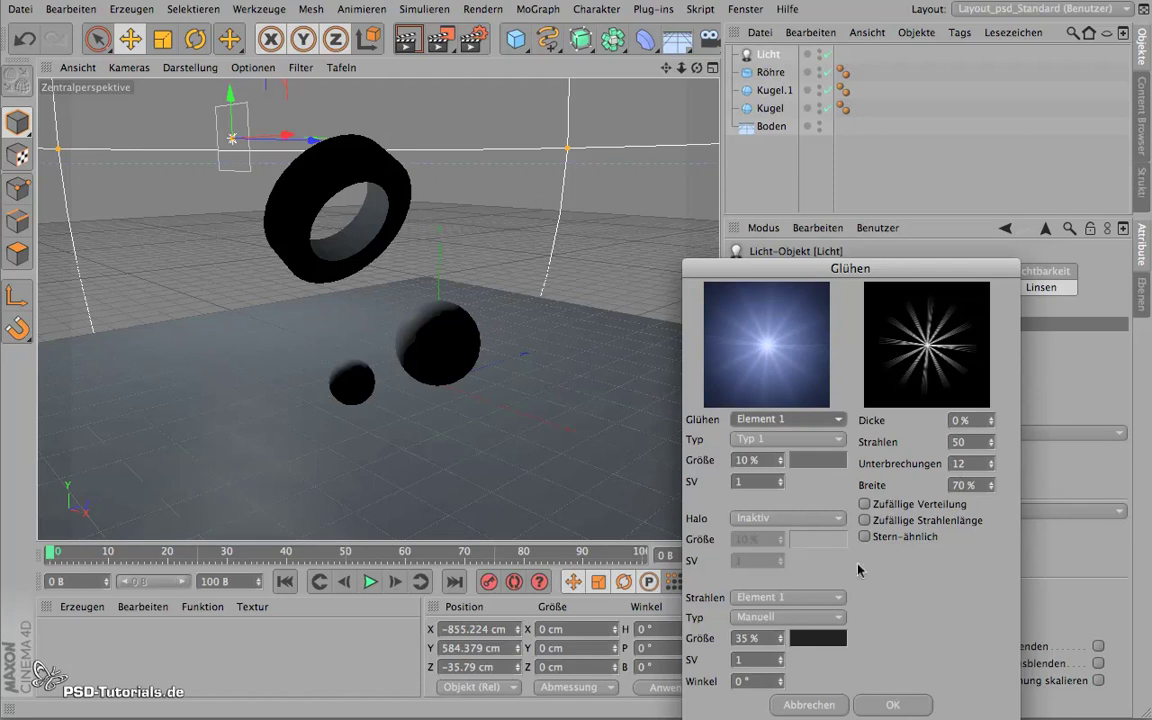
pyautogui.click(835, 520)
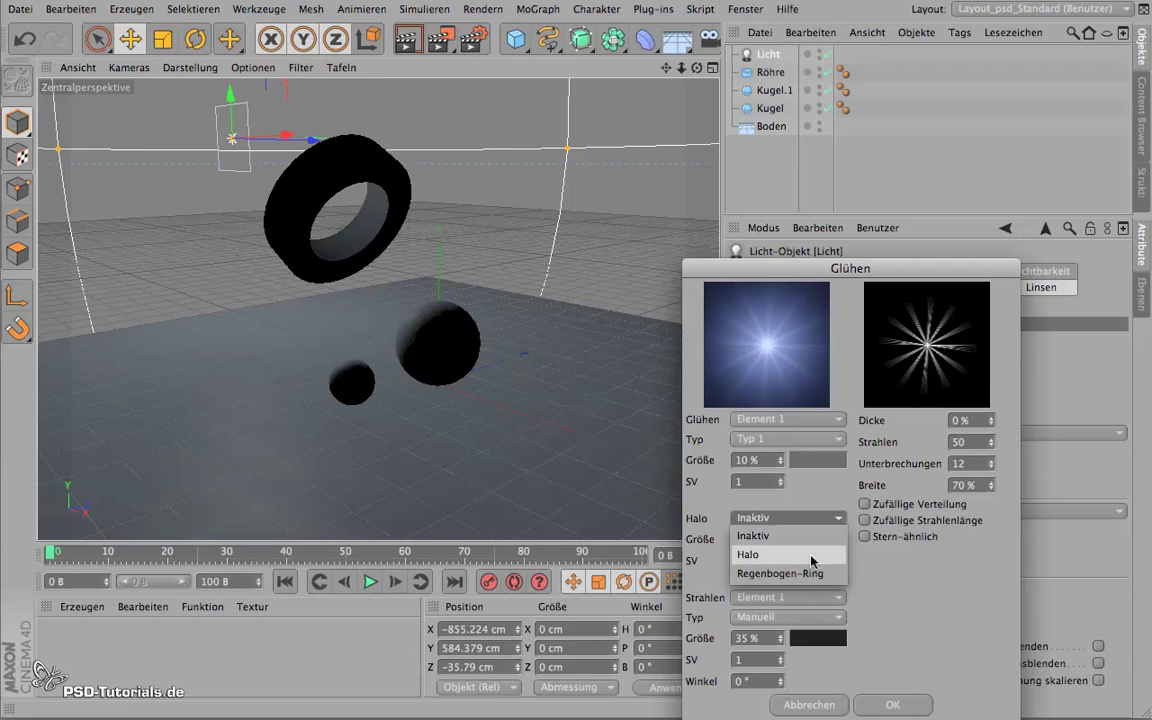
pyautogui.click(811, 555)
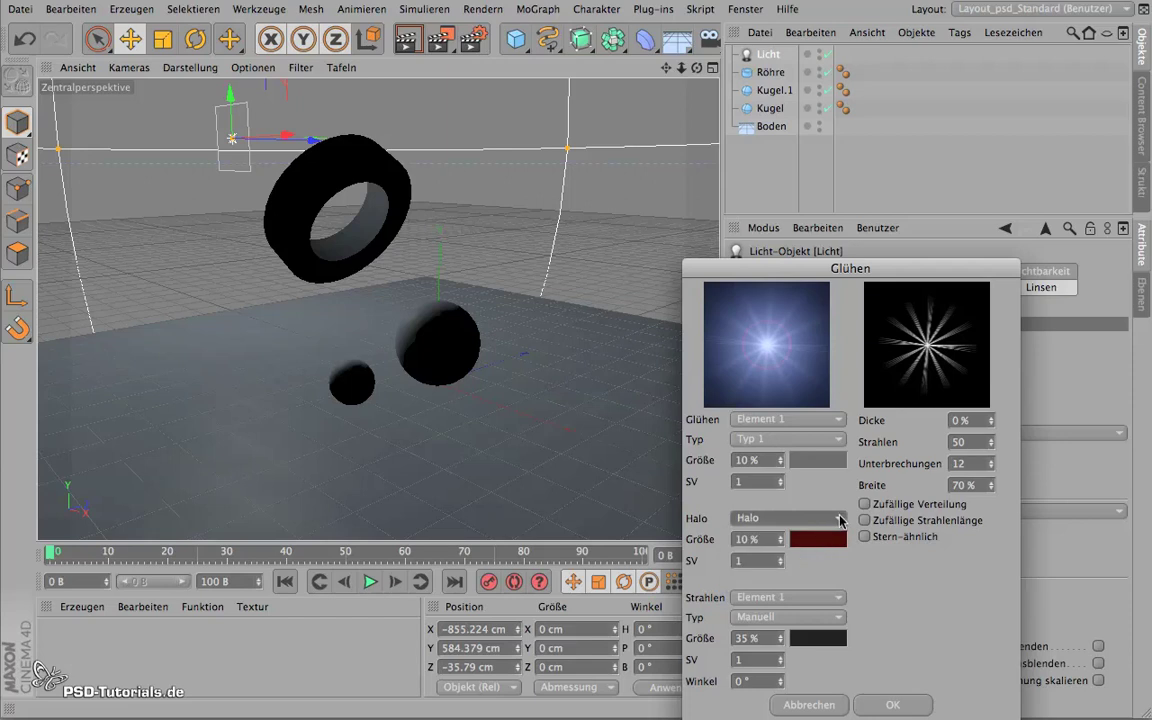
pyautogui.click(841, 526)
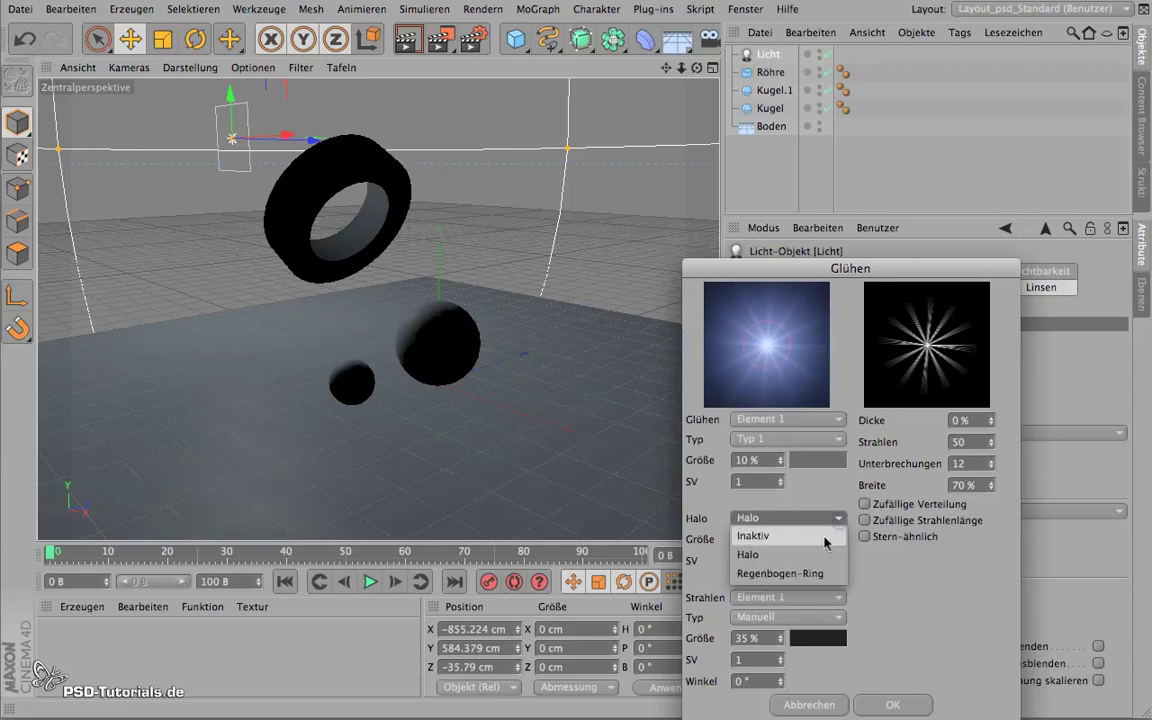
pyautogui.click(828, 538)
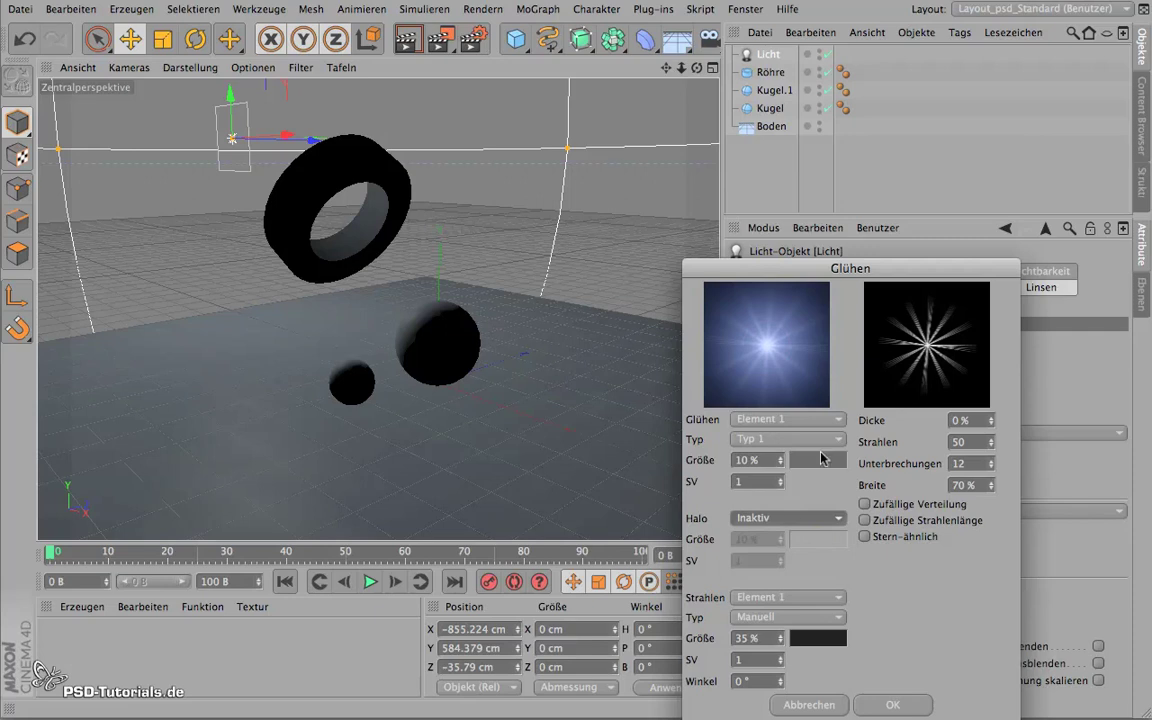
pyautogui.click(893, 705)
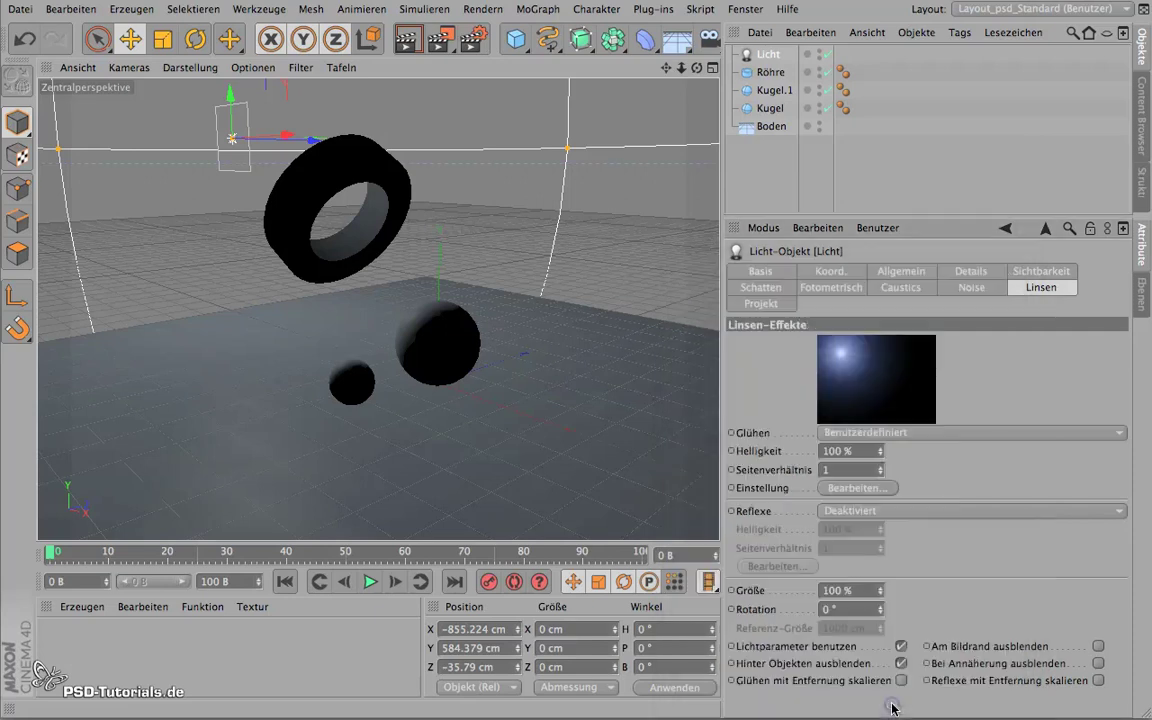
# Render the view to check the custom glow, then open the Reflexe preset list
pyautogui.click(408, 40)
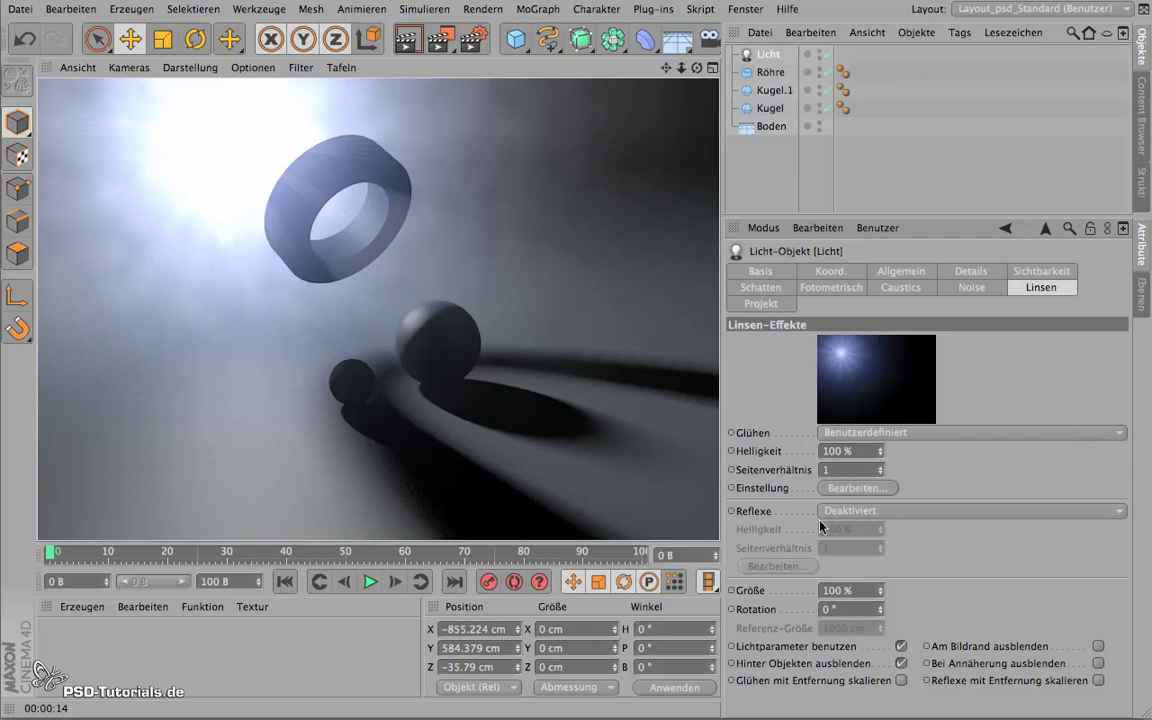
pyautogui.click(898, 512)
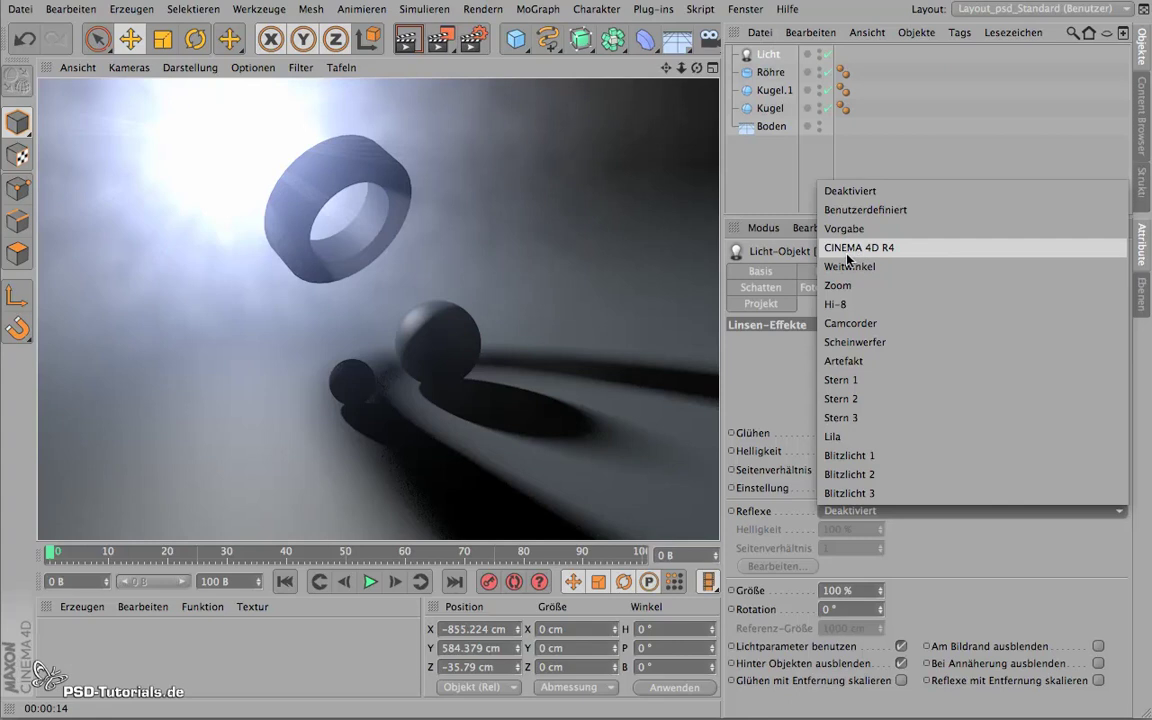
# Apply the CINEMA 4D R4 reflex preset, render with Cmd+R, and keep glow at 100%
pyautogui.click(848, 248)
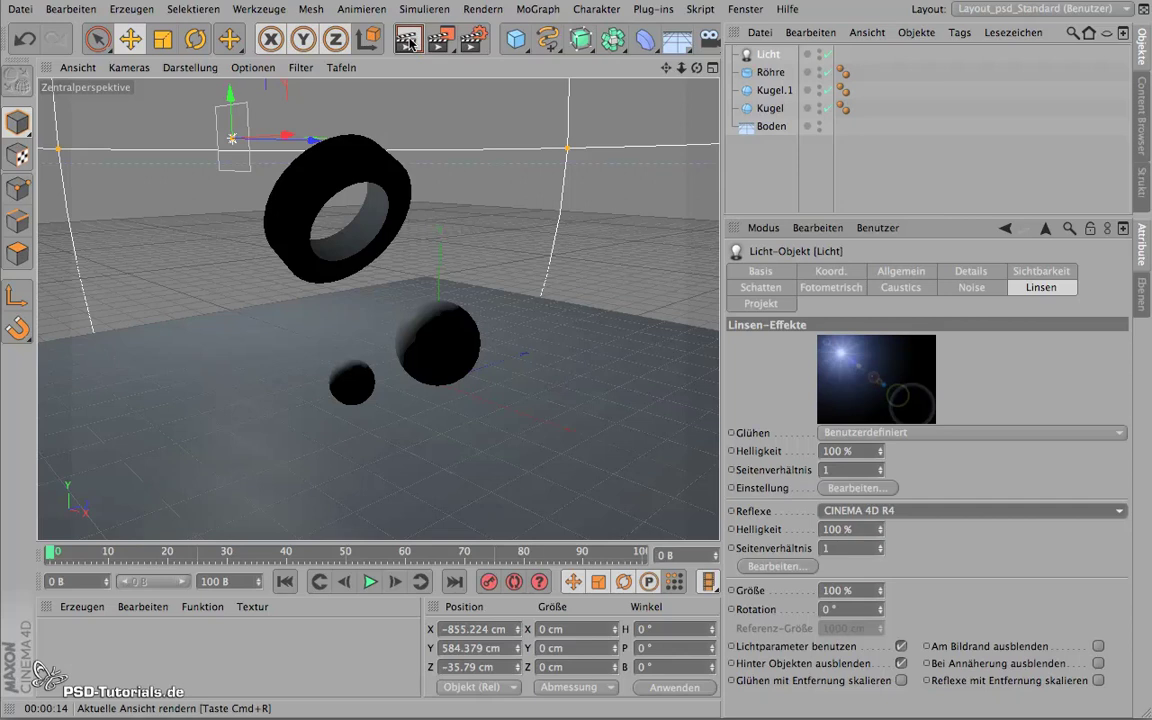
pyautogui.hotkey('ctrl', 'r')
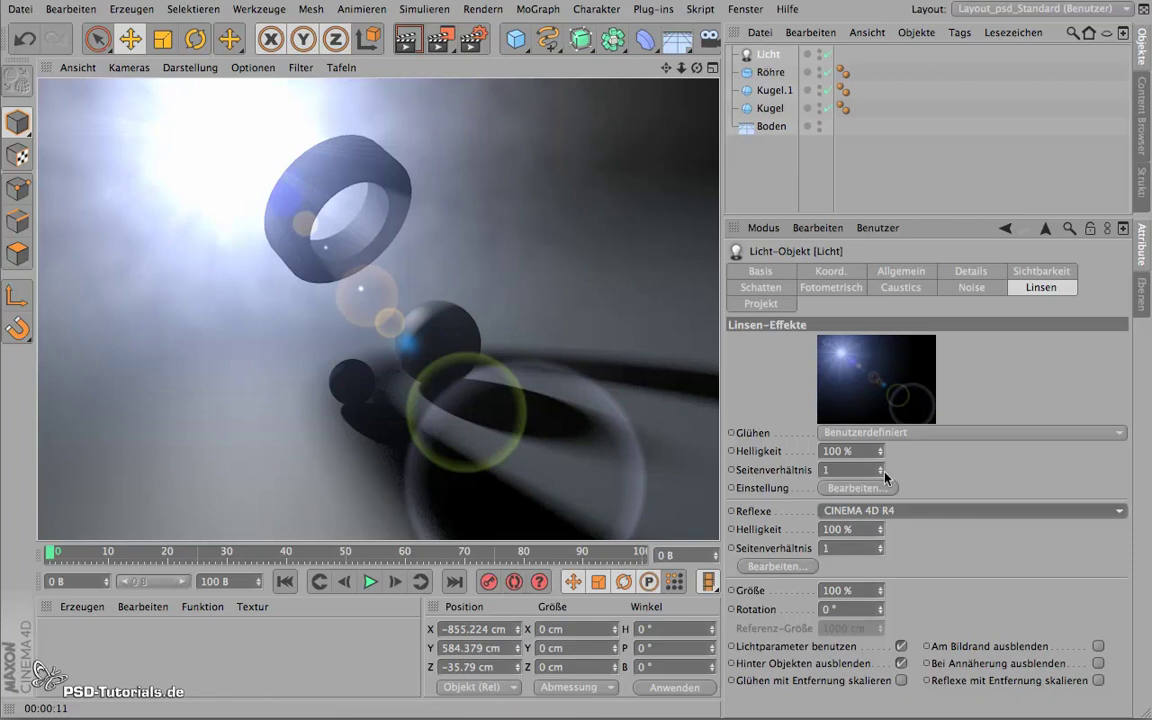
pyautogui.moveTo(880, 457)
pyautogui.mouseDown()
pyautogui.moveTo(880, 481)
pyautogui.moveTo(877, 441)
pyautogui.moveTo(880, 463)
pyautogui.mouseUp()
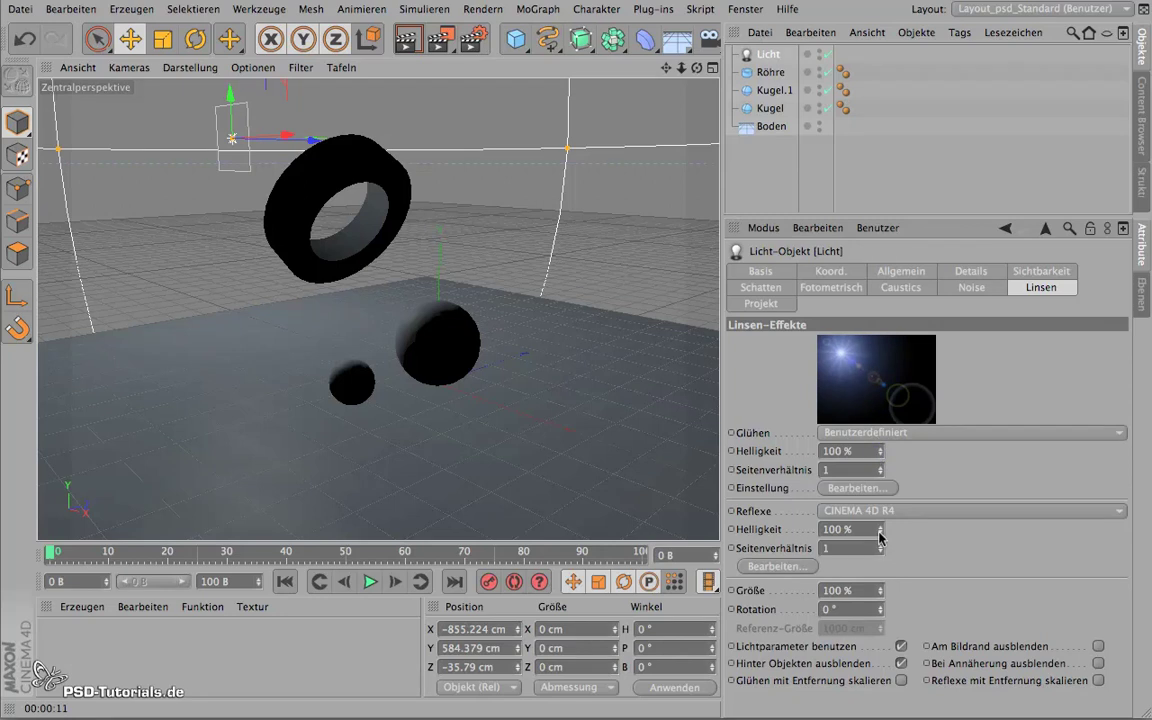
# Lower Reflexe Helligkeit to 75% and re-render the view with Cmd+R
pyautogui.moveTo(880, 538); pyautogui.dragTo(881, 563)
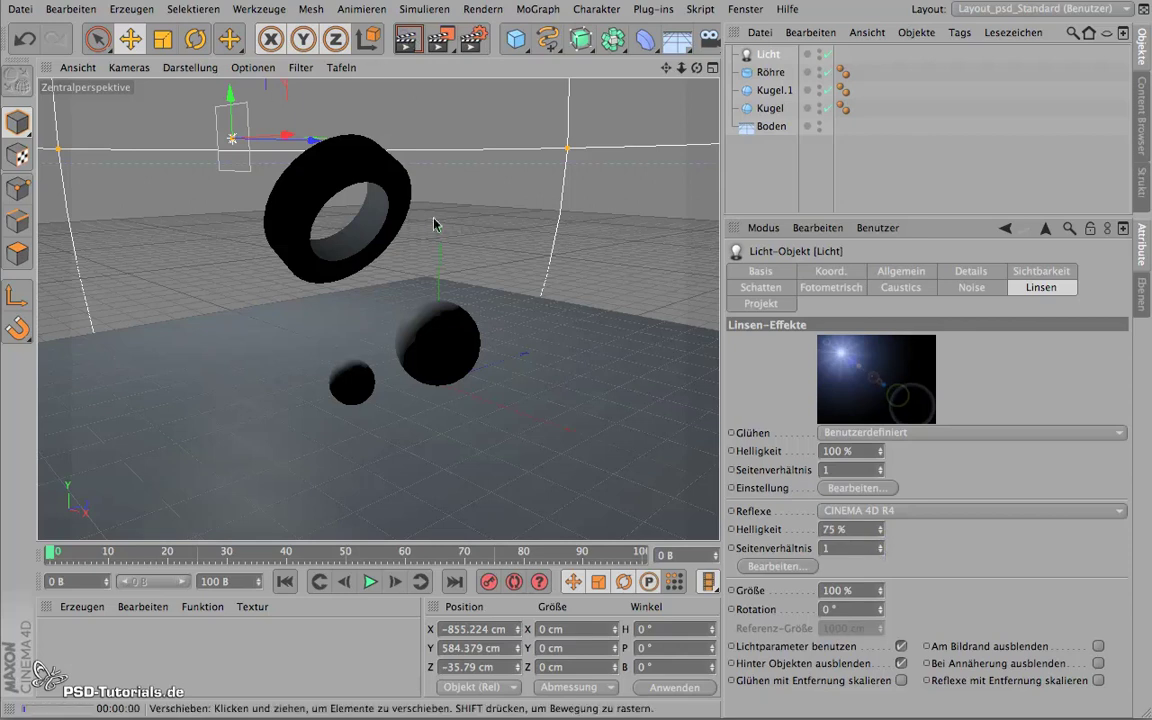
pyautogui.hotkey('ctrl', 'r')
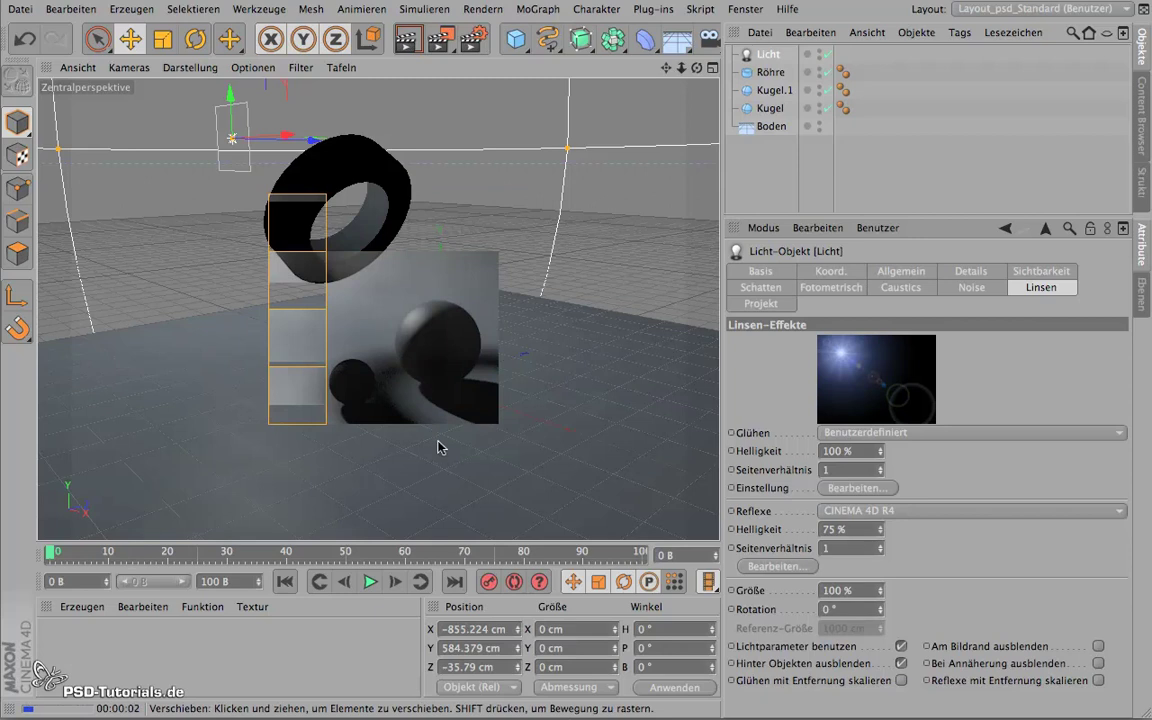